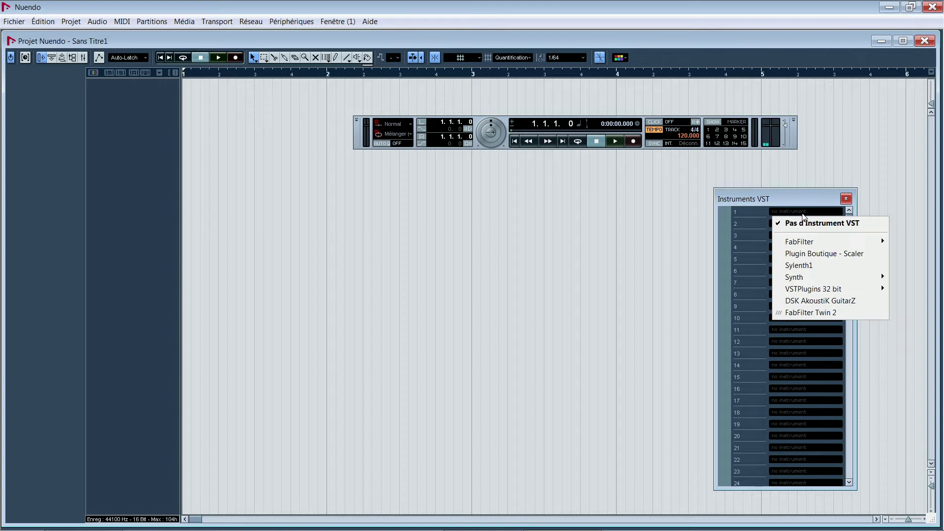
Step: Load Battery 4 from the 32-bit plugins into the first VST instrument slot and create its MIDI track
{"action": "mouse_move", "coordinate": [791, 293]}
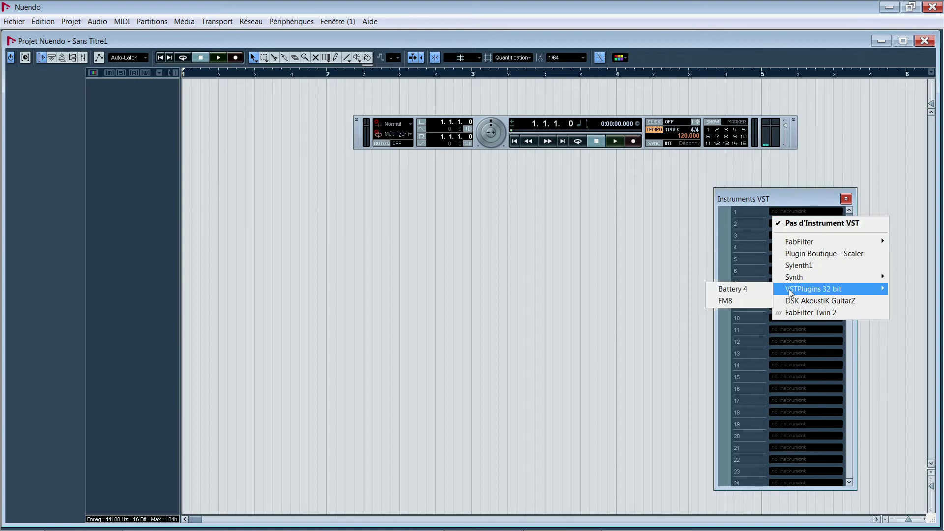
{"action": "left_click", "coordinate": [743, 291]}
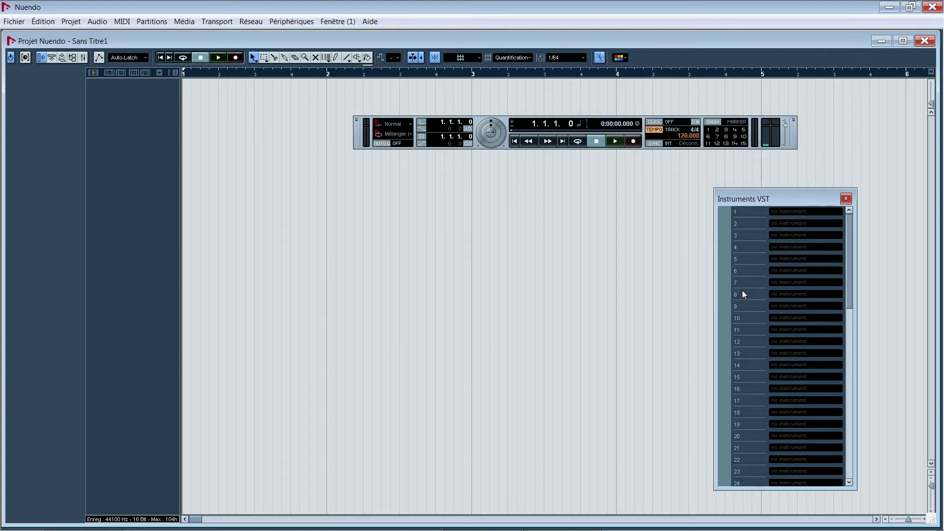
{"action": "left_click", "coordinate": [275, 277]}
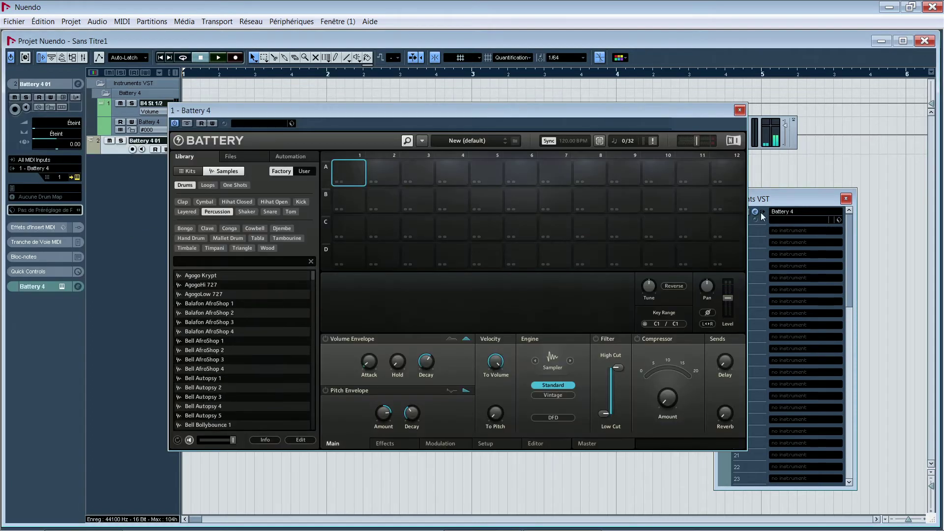
Step: Activate Battery 4's additional stereo outputs St 3/4, 5/6, 7/8, 9/10 and 11/12
{"action": "left_click", "coordinate": [764, 211]}
{"action": "left_click", "coordinate": [787, 252]}
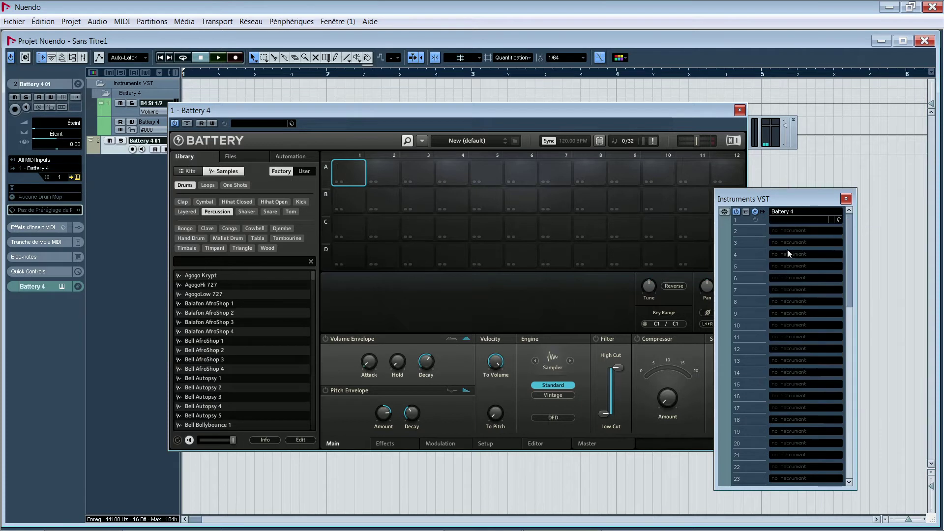
{"action": "left_click", "coordinate": [762, 211]}
{"action": "left_click", "coordinate": [786, 264]}
{"action": "left_click", "coordinate": [763, 212]}
{"action": "left_click", "coordinate": [786, 276]}
{"action": "left_click", "coordinate": [762, 213]}
{"action": "left_click", "coordinate": [786, 287]}
{"action": "left_click", "coordinate": [763, 211]}
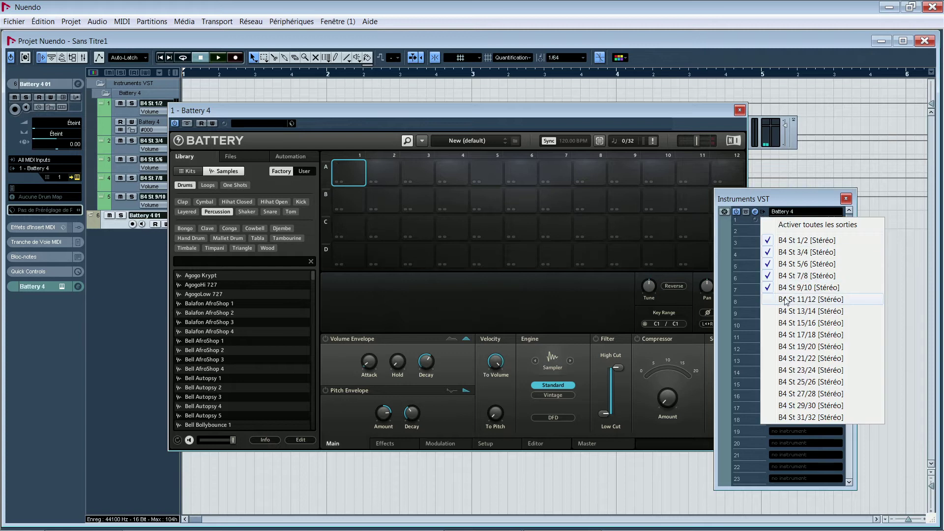
{"action": "left_click", "coordinate": [785, 300]}
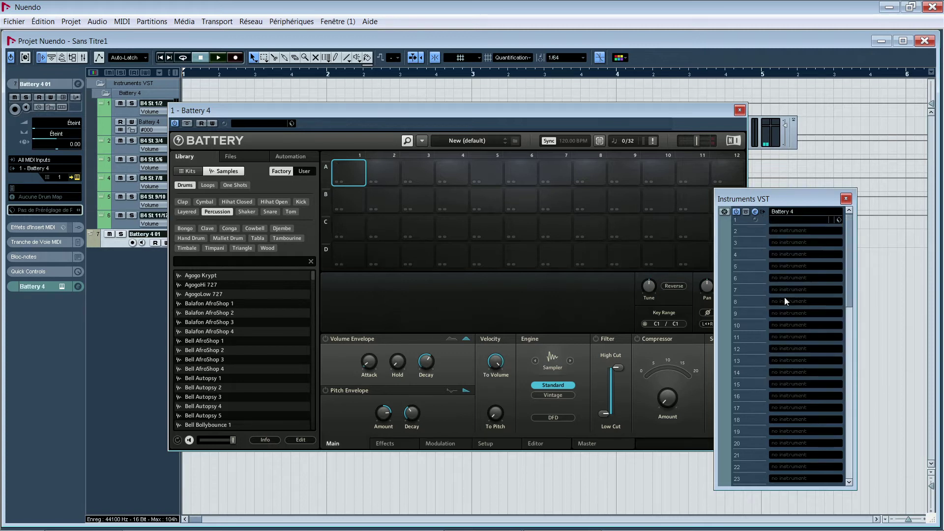
Step: Filter Battery's factory library to drum kits, search for "mu" and load the Mushroom Kit
{"action": "left_click", "coordinate": [413, 110]}
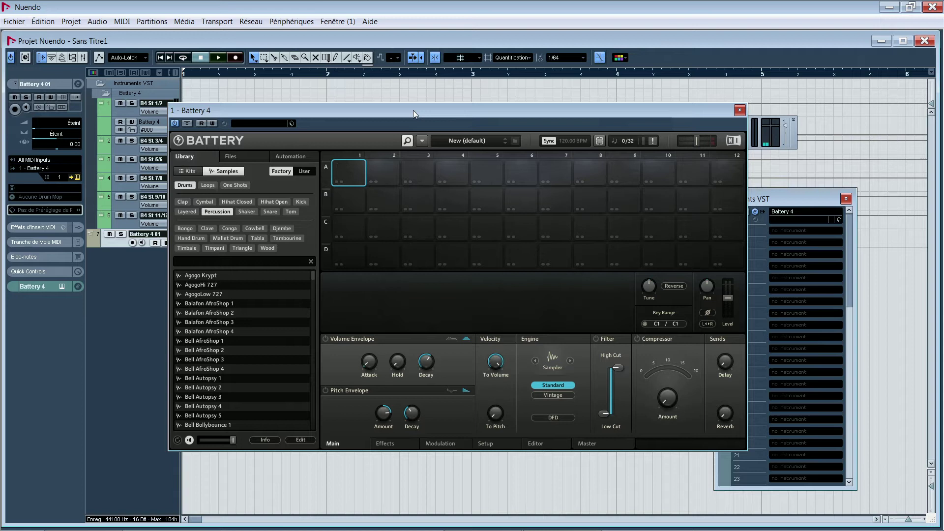
{"action": "left_click", "coordinate": [188, 172]}
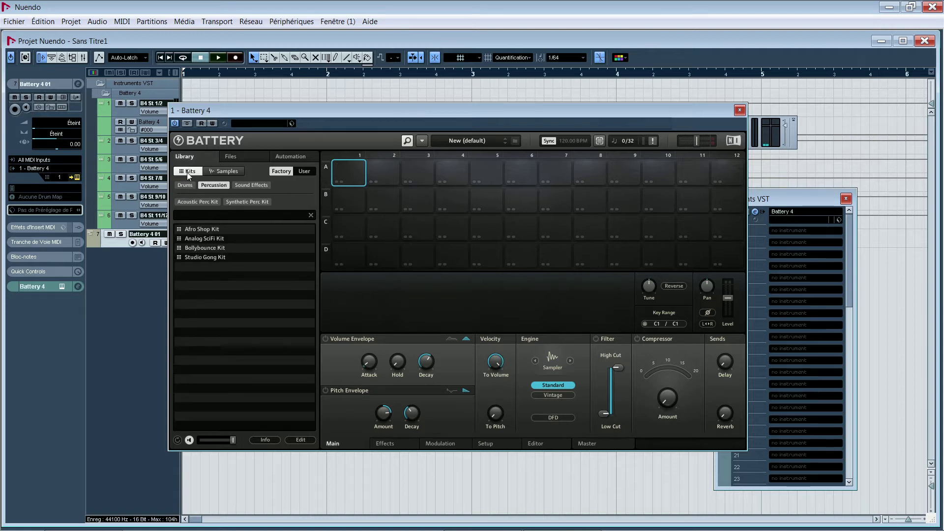
{"action": "left_click", "coordinate": [188, 185]}
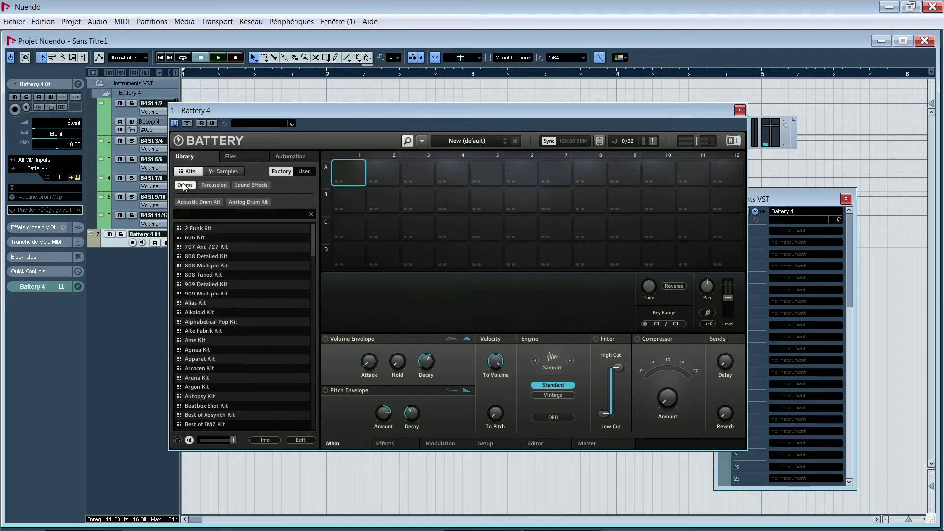
{"action": "type", "text": "mu"}
{"action": "double_click", "coordinate": [208, 257]}
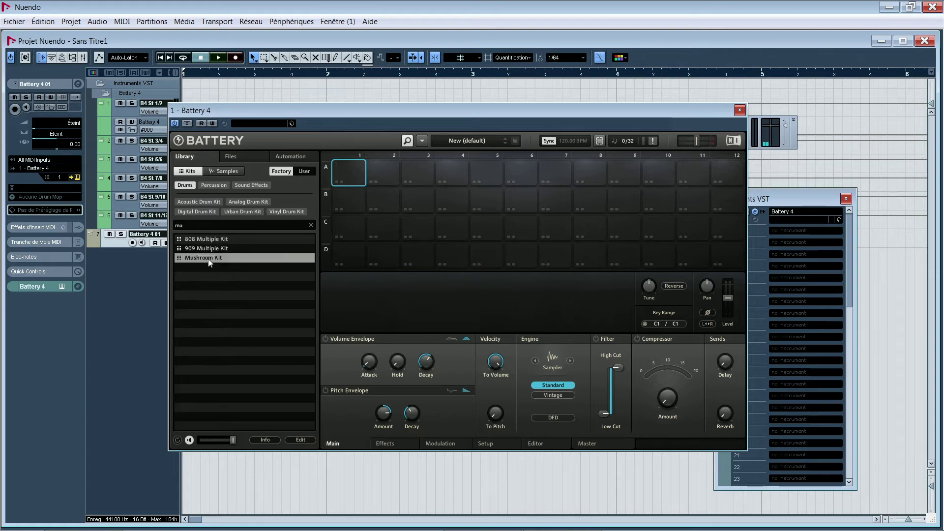
{"action": "left_click", "coordinate": [326, 320]}
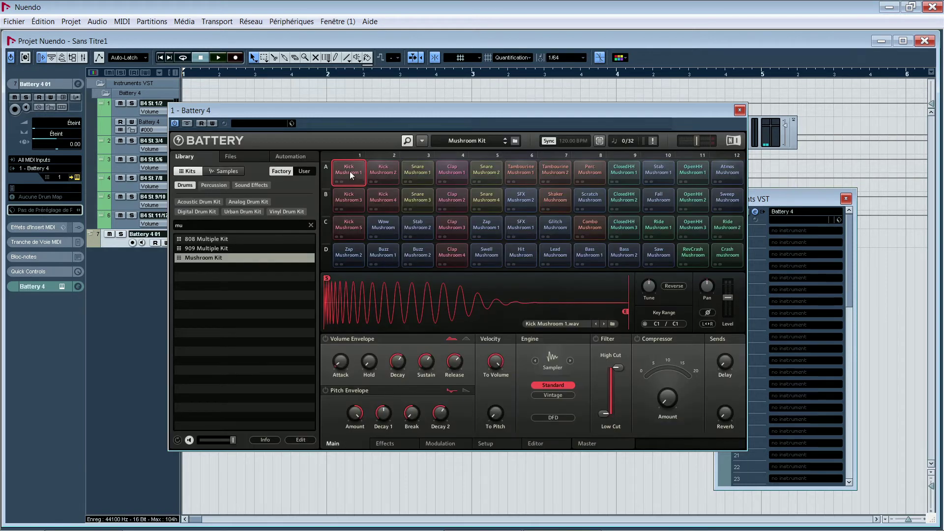
Step: Route the five Kick Mushroom cells together to Bus 1
{"action": "left_click", "coordinate": [349, 171]}
{"action": "left_click", "coordinate": [383, 172]}
{"action": "left_click", "coordinate": [379, 199]}
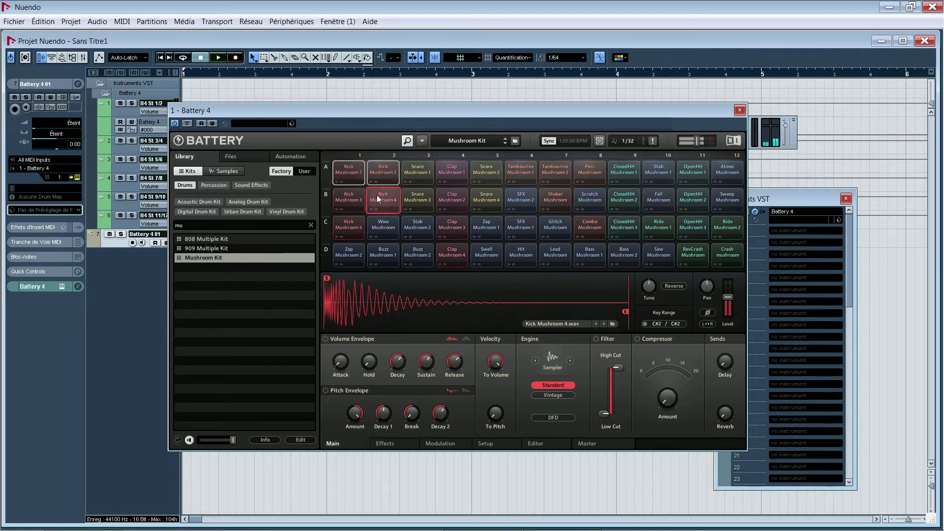
{"action": "left_click", "coordinate": [344, 226]}
{"action": "right_click", "coordinate": [344, 226]}
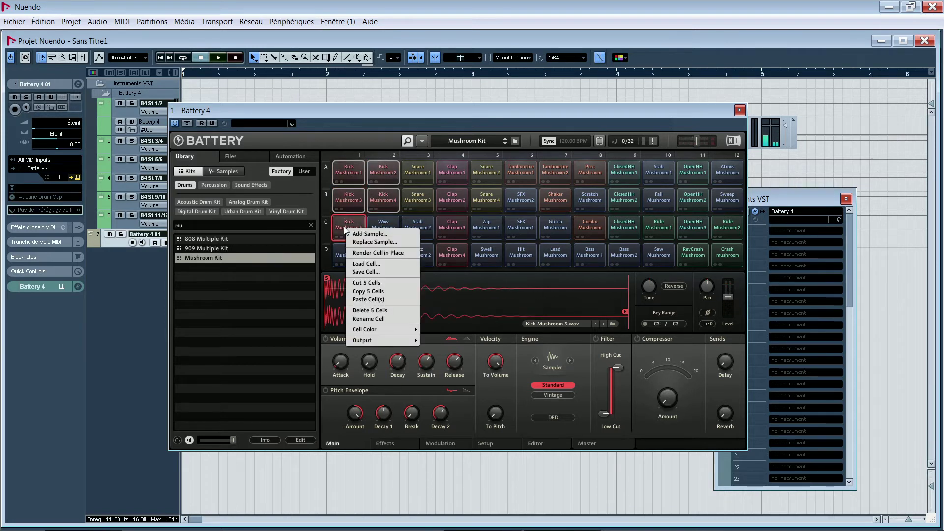
{"action": "mouse_move", "coordinate": [408, 340]}
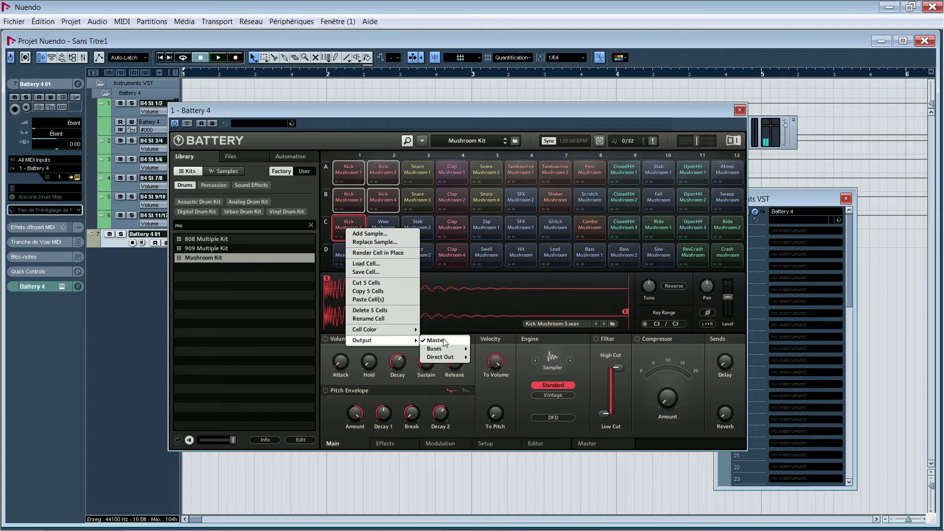
{"action": "mouse_move", "coordinate": [447, 349]}
{"action": "left_click", "coordinate": [484, 349]}
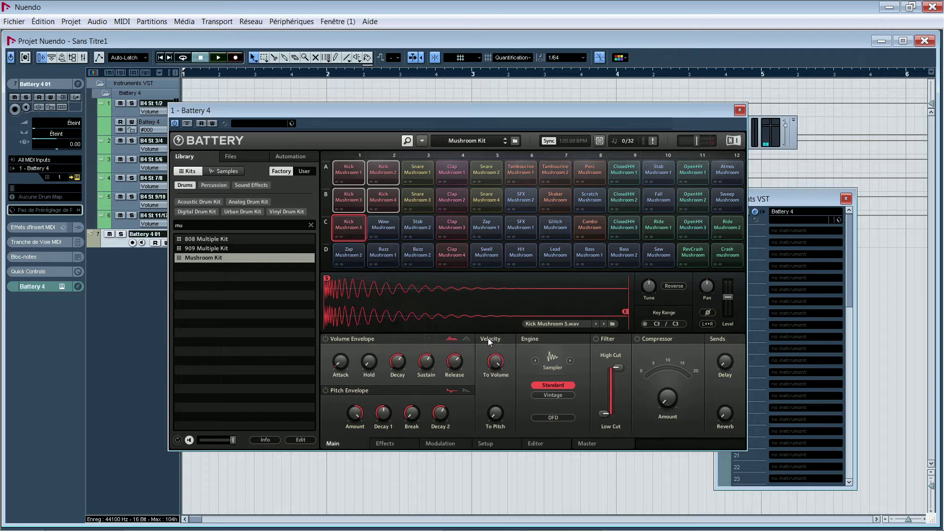
Step: Select the four Snare Mushroom cells together and route their output to Bus 2
{"action": "left_click", "coordinate": [418, 172]}
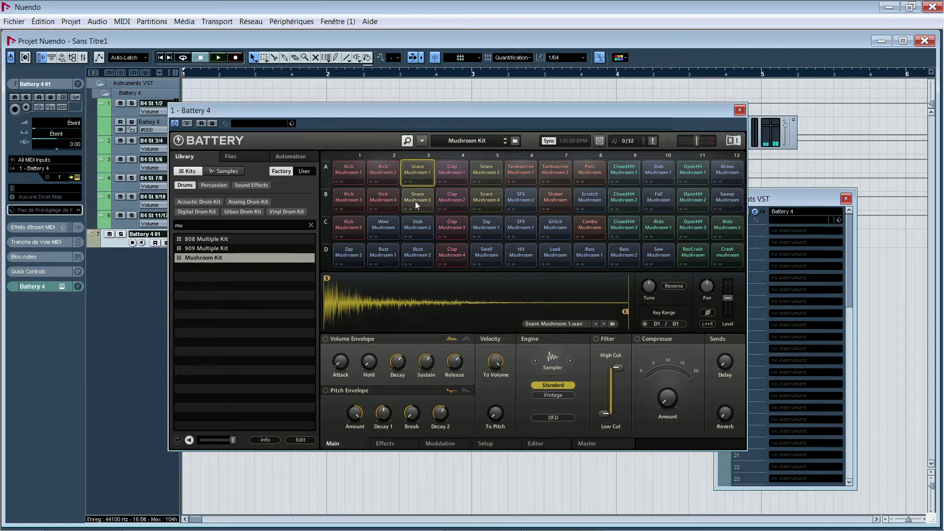
{"action": "left_click", "coordinate": [415, 202]}
{"action": "left_click", "coordinate": [483, 168]}
{"action": "left_click", "coordinate": [418, 172]}
{"action": "left_click", "coordinate": [414, 202]}
{"action": "left_click", "coordinate": [498, 169], "text": "ctrl"}
{"action": "left_click", "coordinate": [489, 201], "text": "ctrl"}
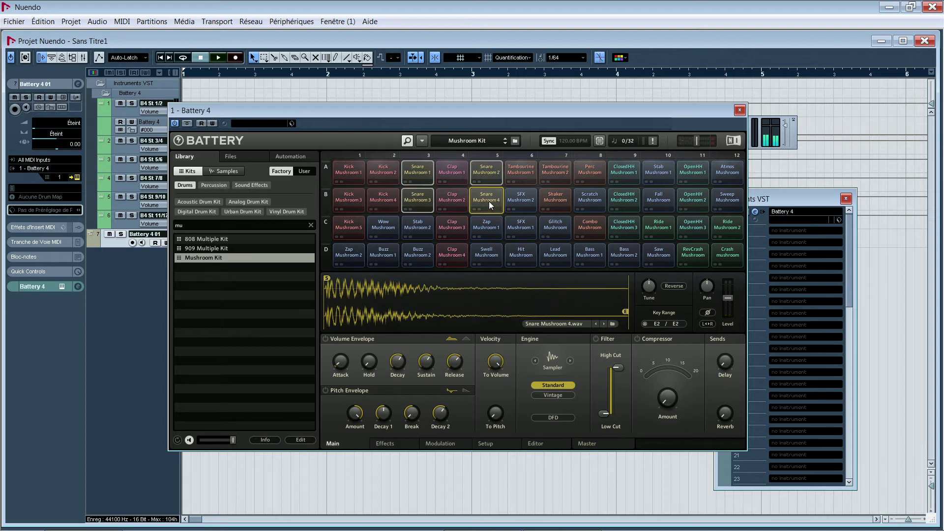
{"action": "right_click", "coordinate": [489, 202]}
{"action": "mouse_move", "coordinate": [533, 316]}
{"action": "mouse_move", "coordinate": [592, 322]}
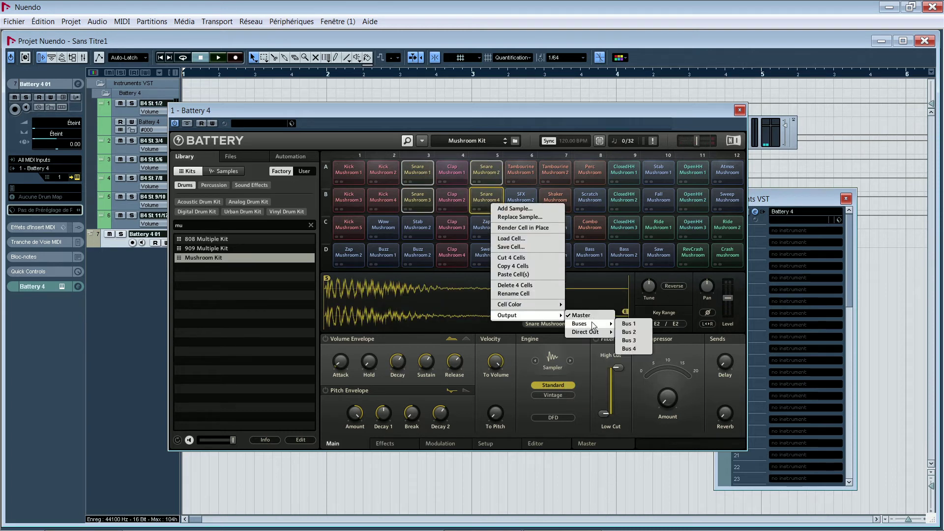
{"action": "left_click", "coordinate": [639, 332]}
Step: Select the four Clap Mushroom cells in column 4 and route their output to Bus 3
{"action": "left_click", "coordinate": [453, 170]}
{"action": "left_click", "coordinate": [450, 199]}
{"action": "left_click", "coordinate": [453, 231]}
{"action": "left_click", "coordinate": [453, 253], "text": "ctrl"}
{"action": "right_click", "coordinate": [453, 254]}
{"action": "mouse_move", "coordinate": [497, 367]}
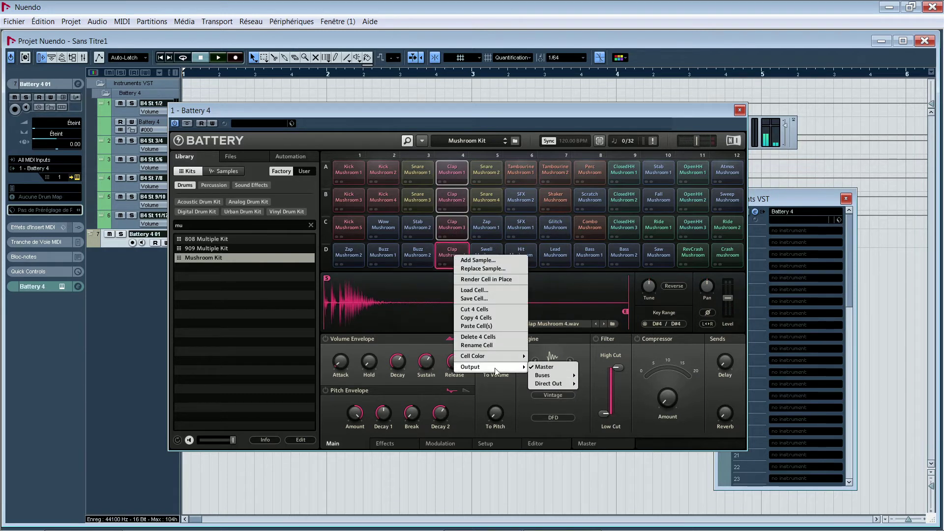
{"action": "mouse_move", "coordinate": [565, 380]}
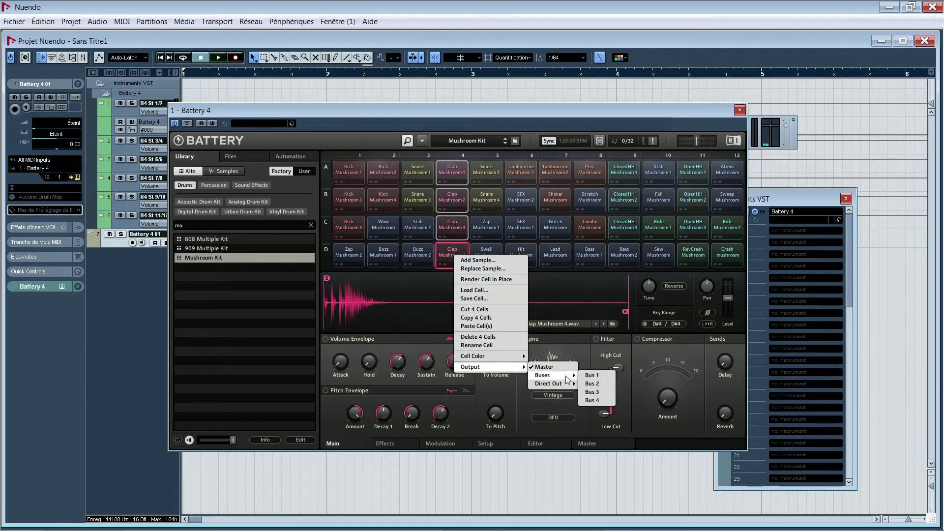
{"action": "left_click", "coordinate": [597, 393]}
Step: Select the three ClosedHH and three OpenHH cells and route their output to Bus 4
{"action": "left_click", "coordinate": [625, 171]}
{"action": "left_click", "coordinate": [627, 201]}
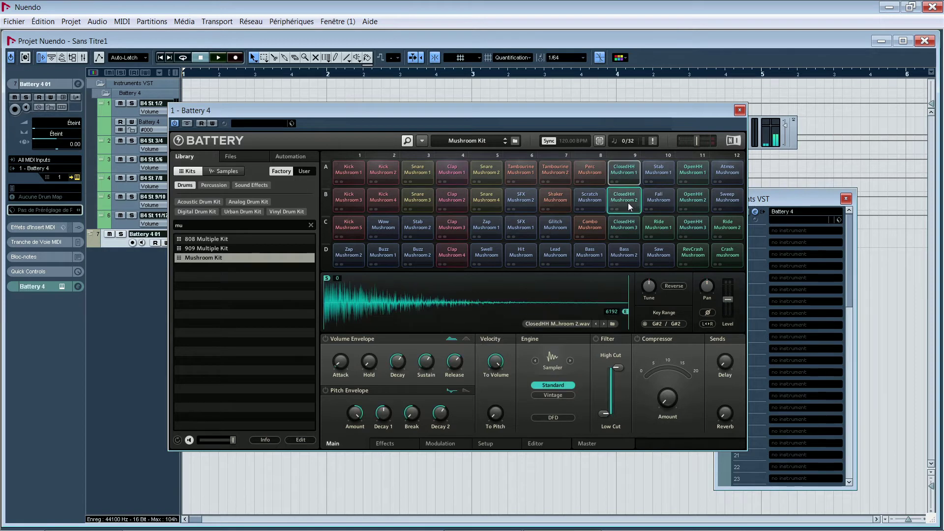
{"action": "left_click", "coordinate": [624, 225], "text": "ctrl"}
{"action": "left_click", "coordinate": [692, 226], "text": "ctrl"}
{"action": "left_click", "coordinate": [692, 199], "text": "ctrl"}
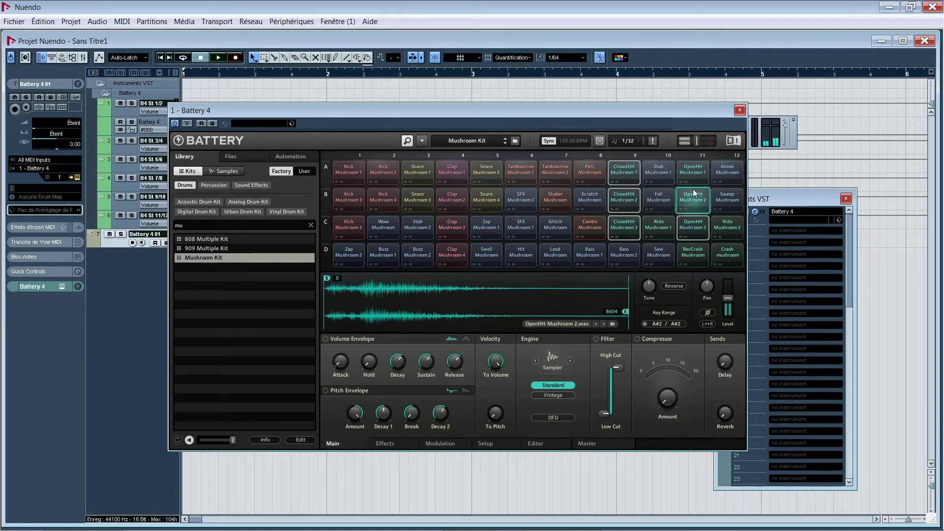
{"action": "left_click", "coordinate": [693, 172], "text": "ctrl"}
{"action": "right_click", "coordinate": [692, 173]}
{"action": "mouse_move", "coordinate": [698, 287]}
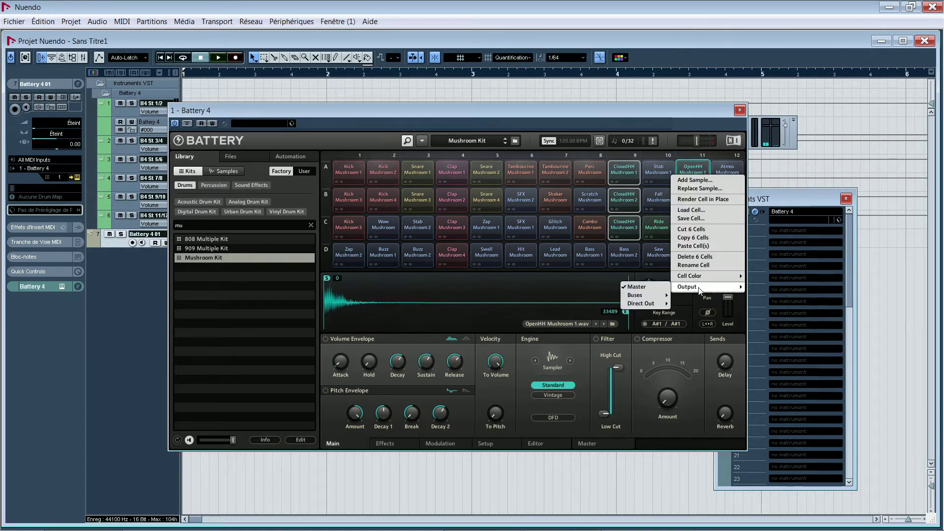
{"action": "mouse_move", "coordinate": [639, 296]}
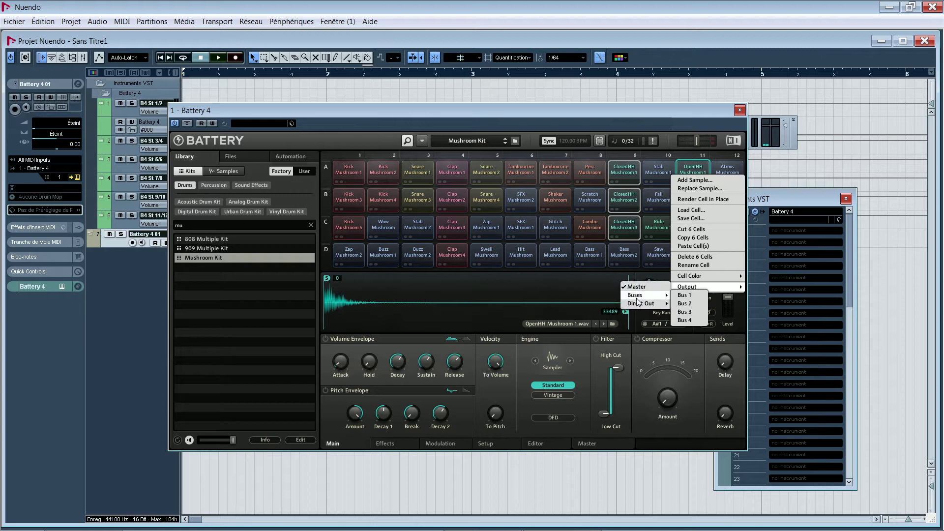
{"action": "left_click", "coordinate": [685, 320]}
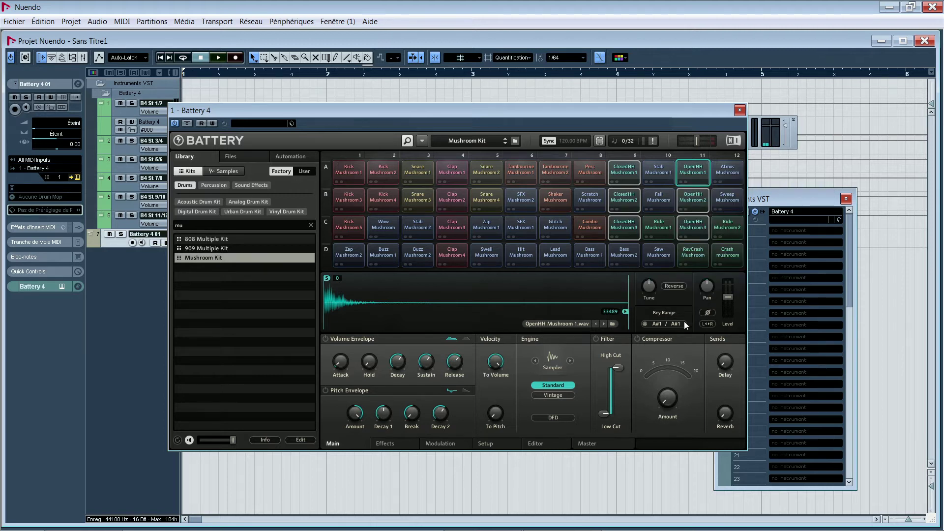
Step: Select the Ride 1, RevCrash, Crash and Ride 2 cells together
{"action": "left_click", "coordinate": [659, 225]}
{"action": "left_click", "coordinate": [694, 254]}
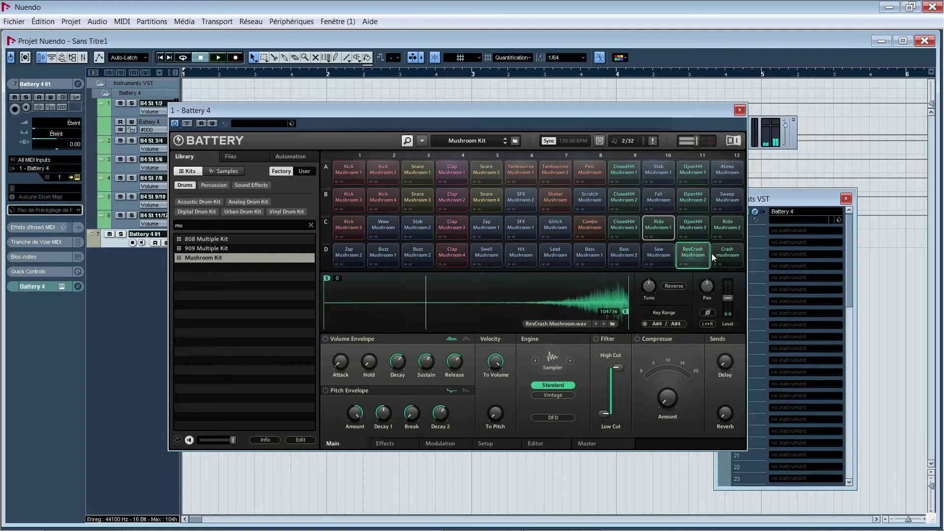
{"action": "left_click", "coordinate": [728, 225]}
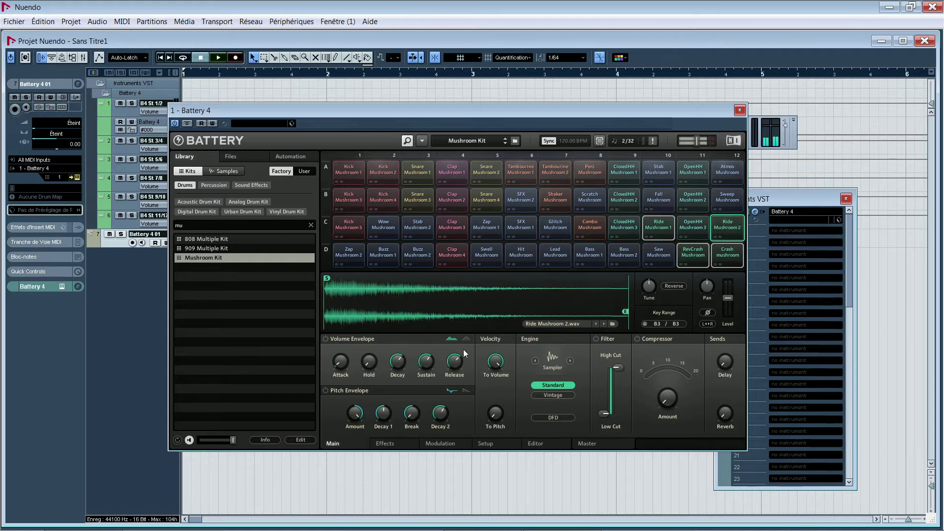
Step: Show the kit's master bus section and set Bus 1's output to direct out St 1/2
{"action": "left_click", "coordinate": [587, 444]}
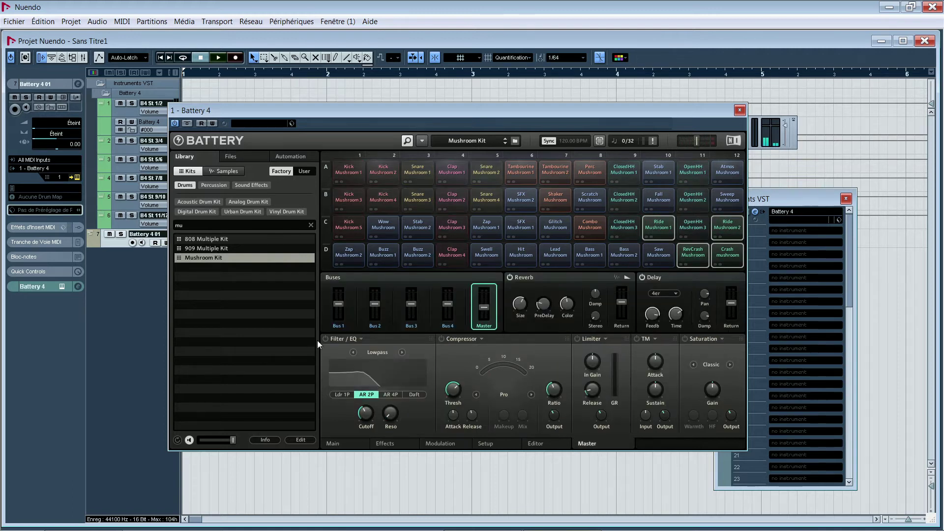
{"action": "left_click", "coordinate": [343, 327]}
{"action": "right_click", "coordinate": [342, 327]}
{"action": "mouse_move", "coordinate": [382, 346]}
{"action": "mouse_move", "coordinate": [443, 353]}
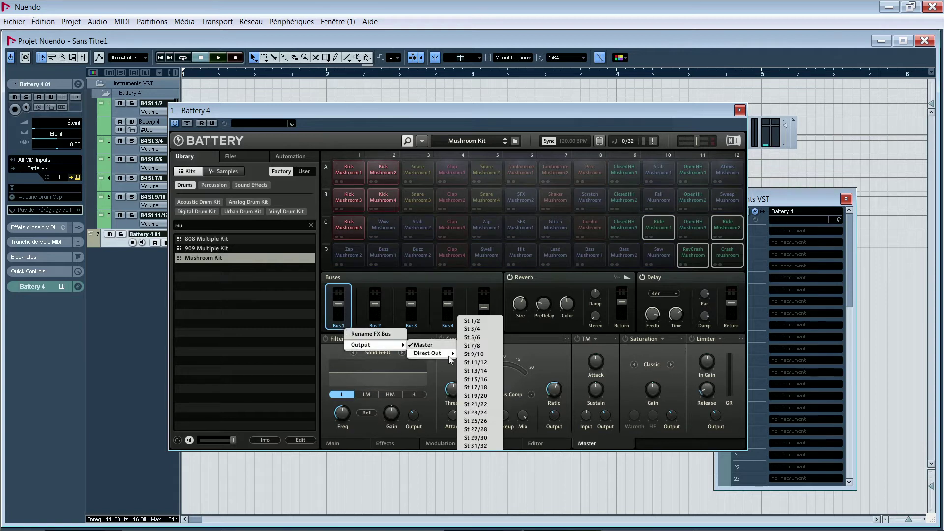
{"action": "left_click", "coordinate": [475, 321]}
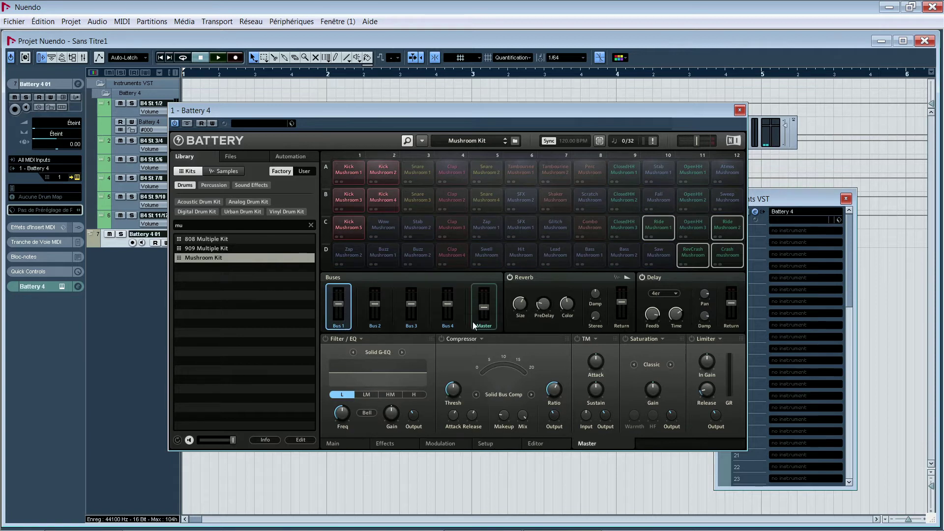
Step: Set Bus 2's output to direct out St 3/4
{"action": "left_click", "coordinate": [373, 327]}
{"action": "right_click", "coordinate": [374, 327]}
{"action": "mouse_move", "coordinate": [410, 349]}
{"action": "mouse_move", "coordinate": [471, 354]}
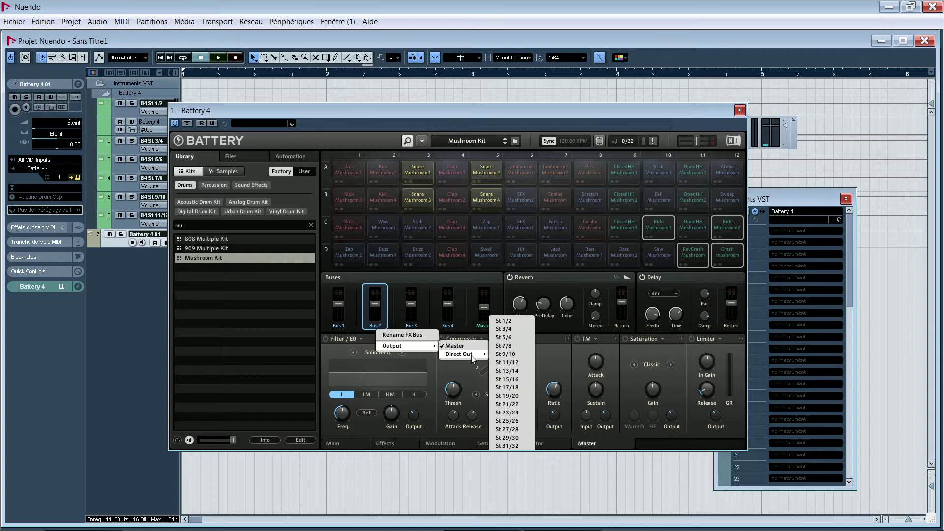
{"action": "left_click", "coordinate": [509, 329]}
Step: Set Bus 3's output to direct out St 5/6
{"action": "left_click", "coordinate": [412, 329]}
{"action": "right_click", "coordinate": [414, 328]}
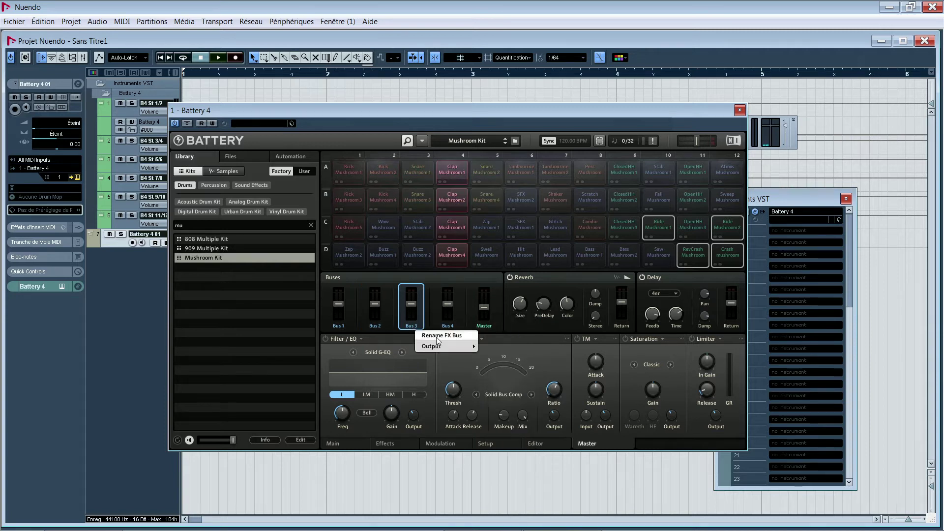
{"action": "mouse_move", "coordinate": [468, 349]}
{"action": "mouse_move", "coordinate": [513, 359]}
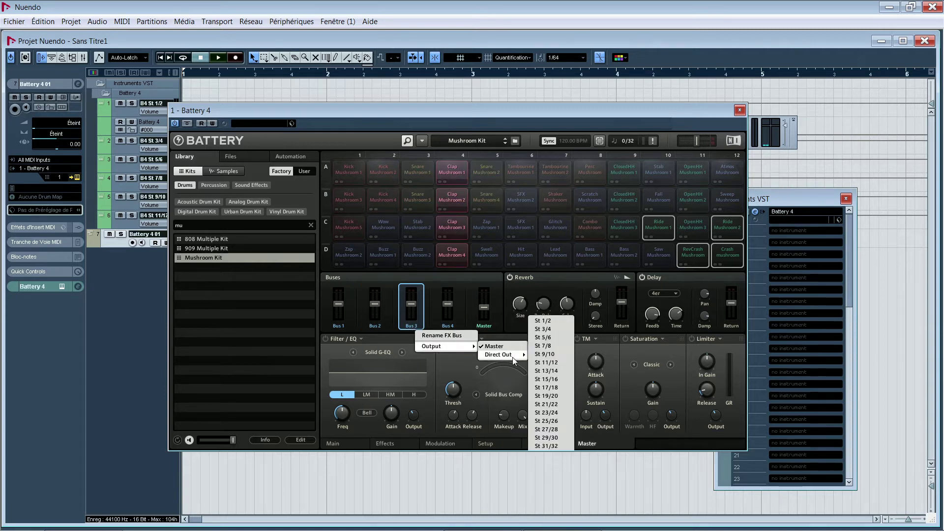
{"action": "left_click", "coordinate": [544, 338]}
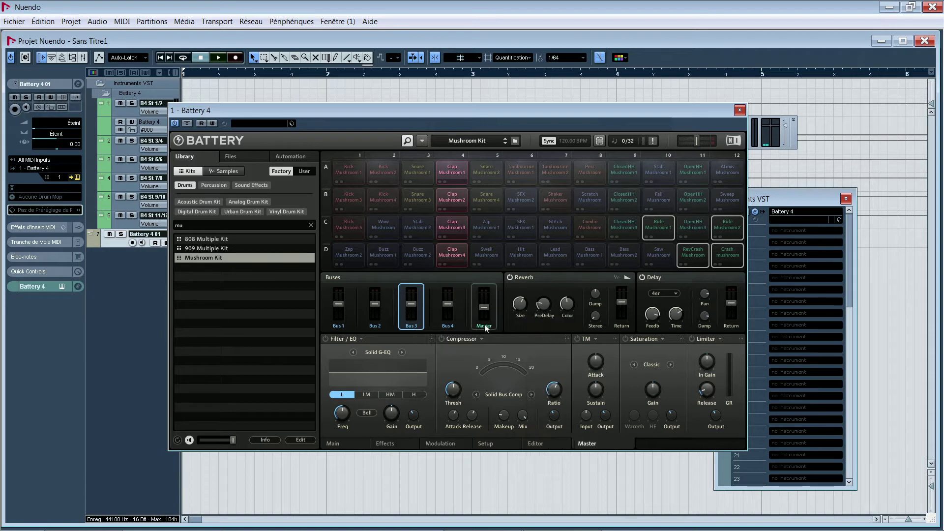
Step: Set Bus 4's output to direct out St 7/8
{"action": "left_click", "coordinate": [450, 327]}
{"action": "right_click", "coordinate": [449, 328]}
{"action": "mouse_move", "coordinate": [474, 347]}
{"action": "mouse_move", "coordinate": [527, 354]}
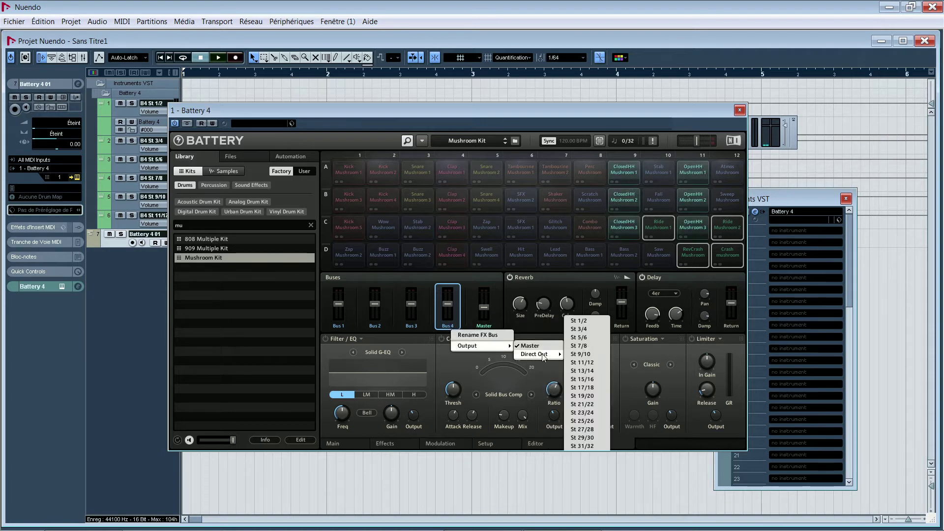
{"action": "left_click", "coordinate": [592, 344]}
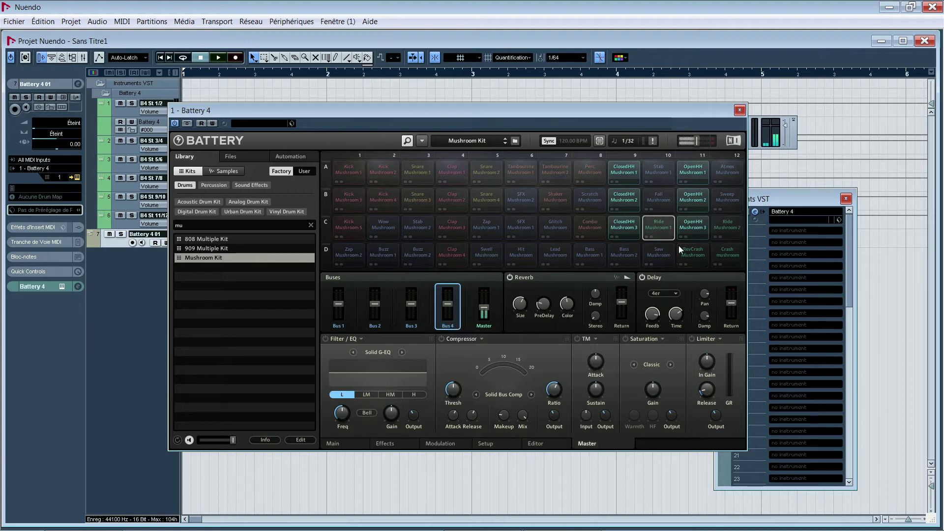
Step: Route the selected Ride and Crash cells to direct out St 9/10
{"action": "right_click", "coordinate": [728, 226]}
{"action": "mouse_move", "coordinate": [684, 344]}
{"action": "mouse_move", "coordinate": [645, 357]}
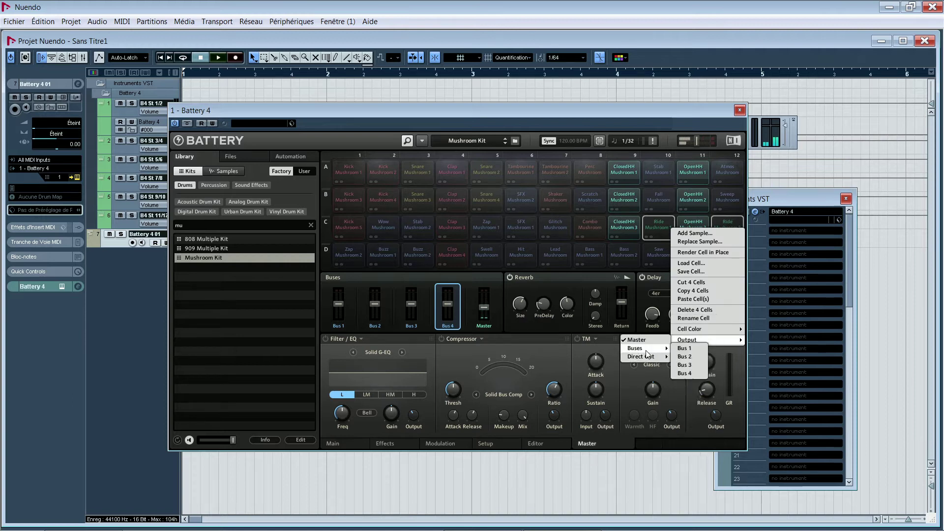
{"action": "left_click", "coordinate": [689, 354]}
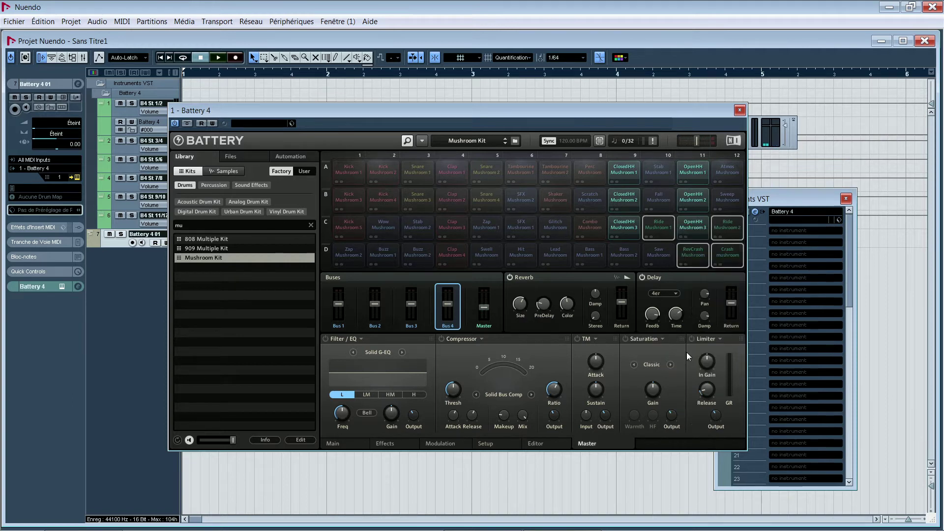
Step: Route the Combo, Shaker, Perc and both Tambourine cells together to direct out St 11/12
{"action": "left_click", "coordinate": [595, 227]}
{"action": "left_click", "coordinate": [566, 205], "text": "ctrl"}
{"action": "left_click", "coordinate": [578, 177], "text": "ctrl"}
{"action": "left_click", "coordinate": [559, 169], "text": "ctrl"}
{"action": "left_click", "coordinate": [520, 167], "text": "ctrl"}
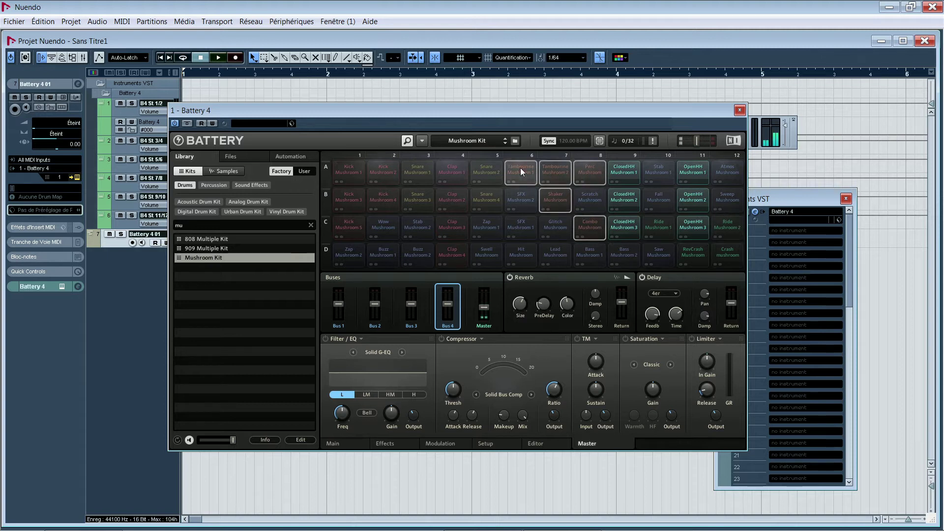
{"action": "right_click", "coordinate": [521, 167]}
{"action": "mouse_move", "coordinate": [554, 282]}
{"action": "mouse_move", "coordinate": [618, 298]}
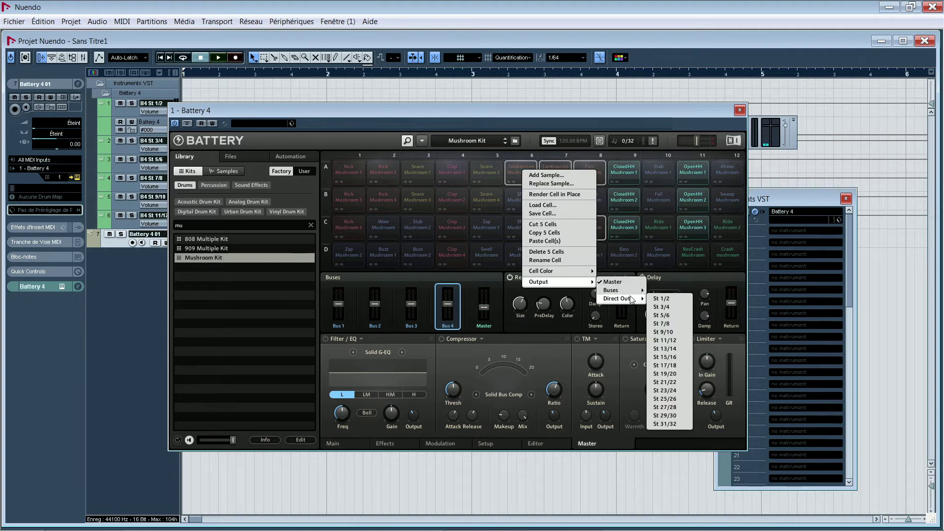
{"action": "left_click", "coordinate": [669, 340]}
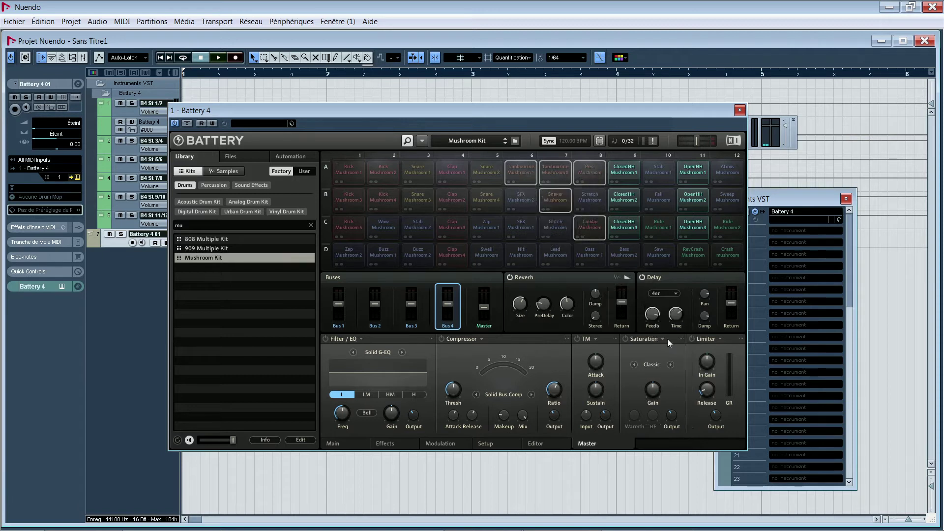
Step: Select Bus 1, audition the Kick 1 to Kick 4 cells, and close the Battery window
{"action": "left_click", "coordinate": [763, 212]}
{"action": "left_click", "coordinate": [799, 193]}
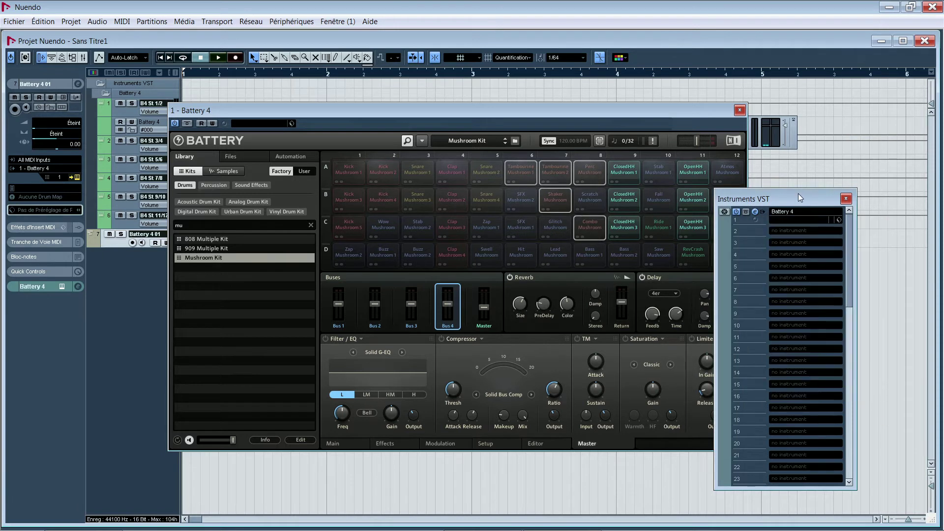
{"action": "left_click", "coordinate": [335, 330]}
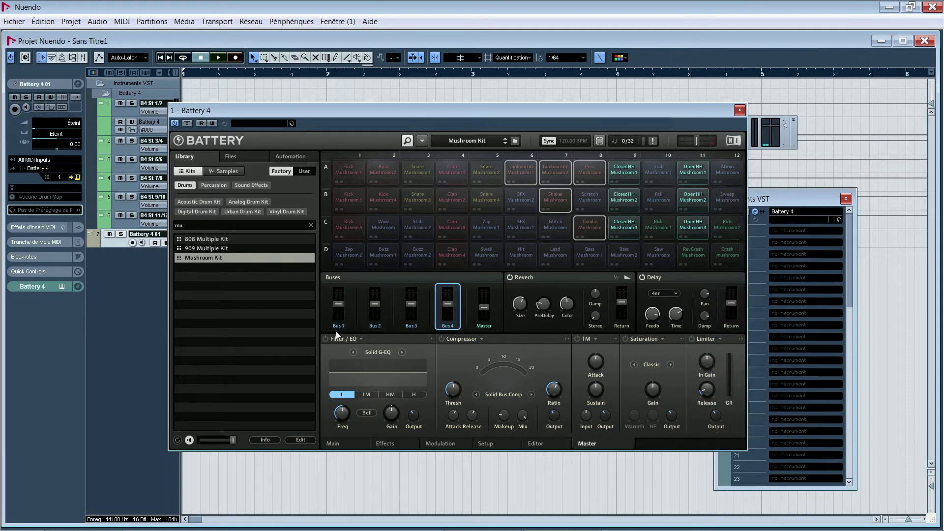
{"action": "left_click", "coordinate": [338, 324]}
{"action": "left_click", "coordinate": [347, 170]}
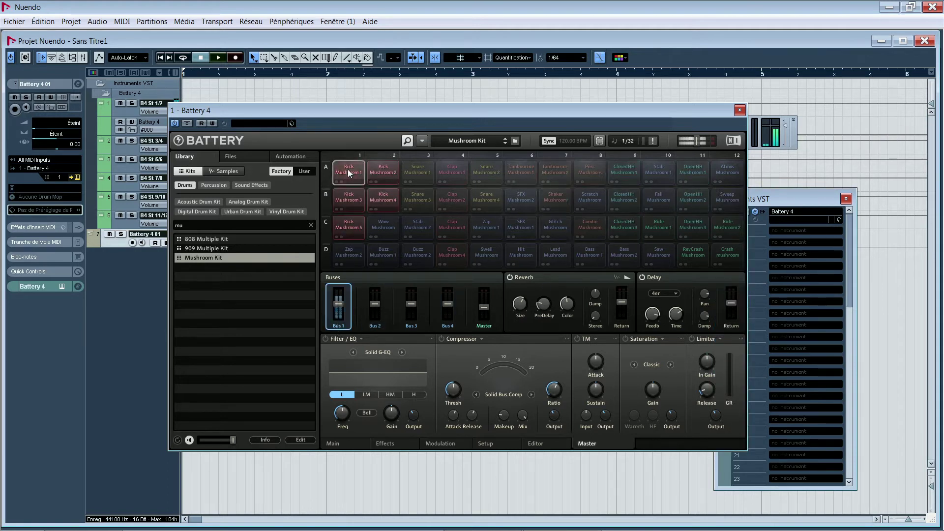
{"action": "left_click", "coordinate": [350, 199]}
{"action": "left_click", "coordinate": [379, 198]}
{"action": "left_click", "coordinate": [382, 169]}
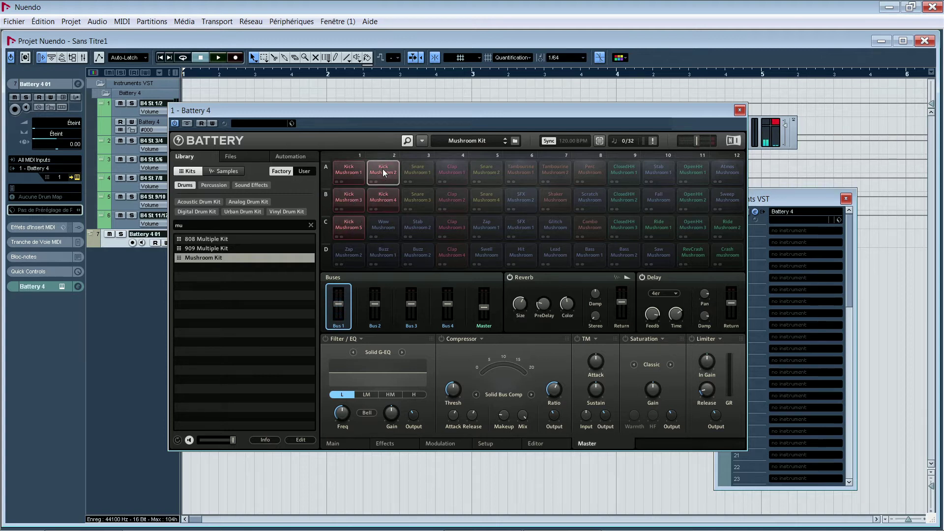
{"action": "left_click", "coordinate": [739, 110]}
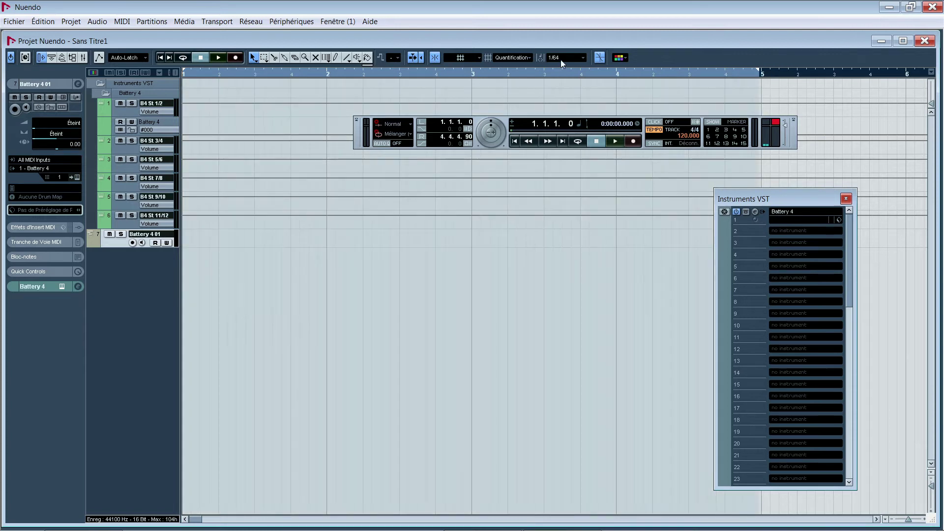
Step: Set the project quantize value to 1/1 and raise the tempo track's curve to 136 BPM
{"action": "left_click", "coordinate": [565, 60]}
{"action": "left_click", "coordinate": [555, 68]}
{"action": "left_click", "coordinate": [72, 22]}
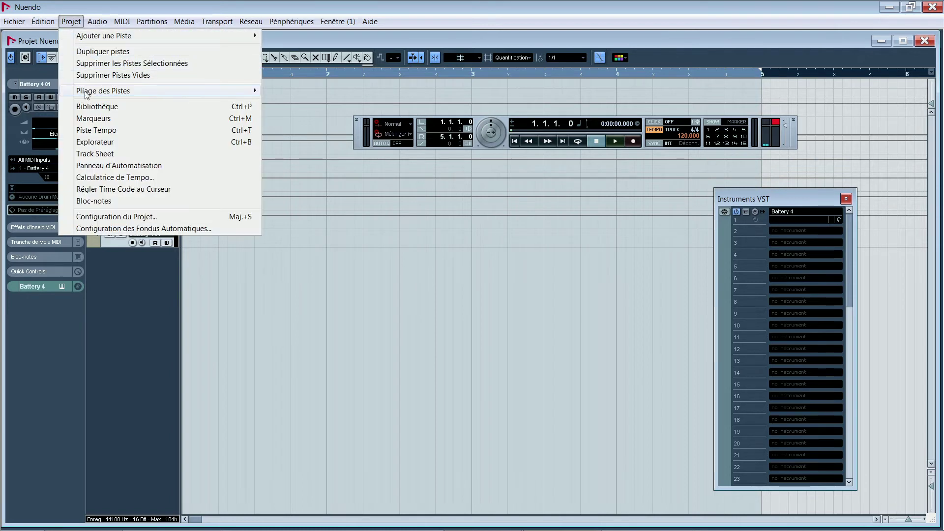
{"action": "left_click", "coordinate": [92, 130]}
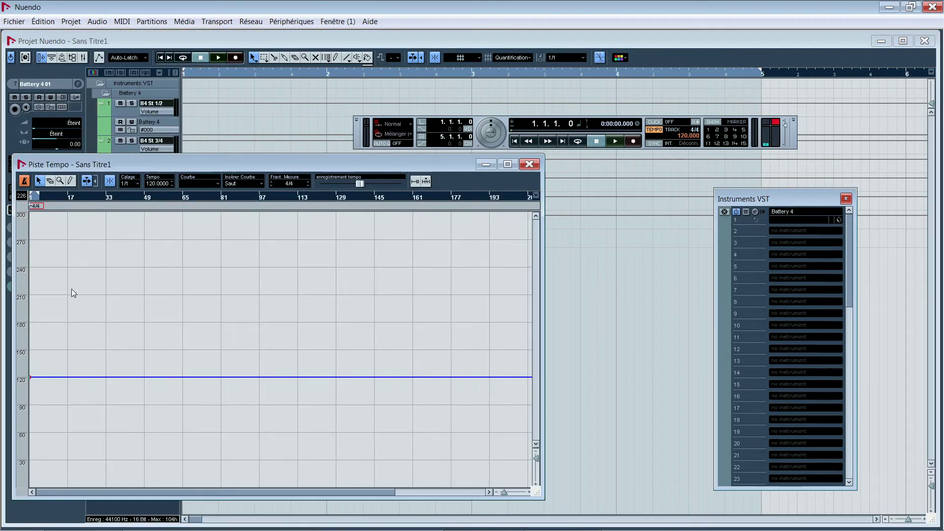
{"action": "left_click_drag", "start_coordinate": [30, 381], "coordinate": [31, 363]}
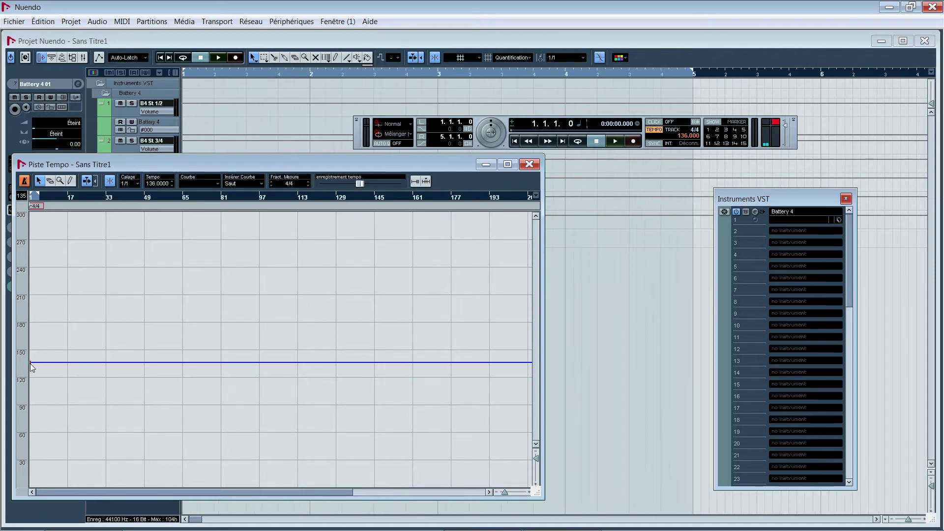
{"action": "left_click", "coordinate": [529, 164]}
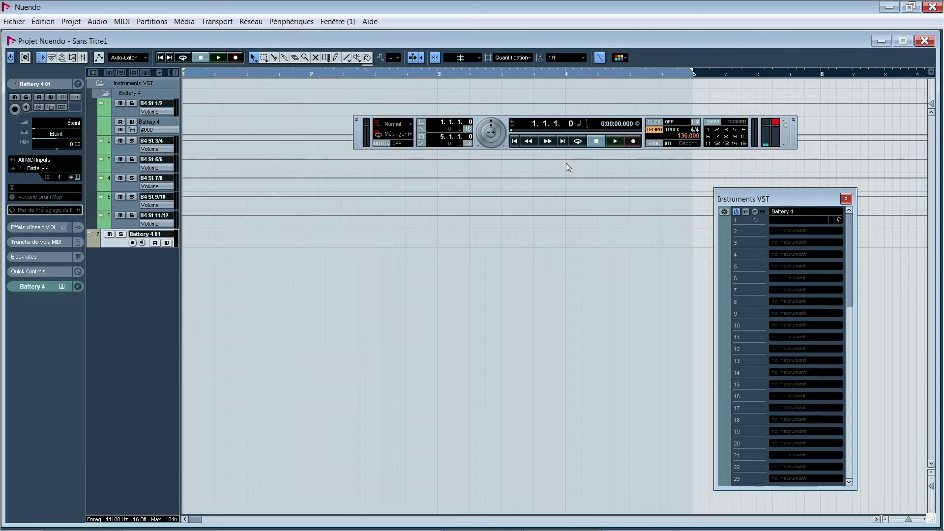
Step: Set the transport's fixed tempo to 136 and switch back to following the tempo track
{"action": "left_click", "coordinate": [654, 130]}
{"action": "type", "text": "136"}
{"action": "key", "text": "Return"}
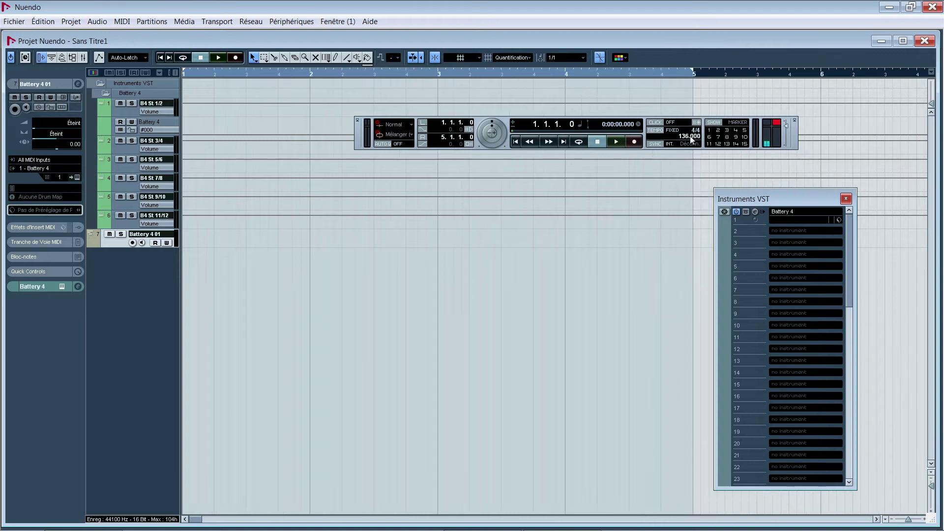
{"action": "left_click", "coordinate": [654, 130]}
Step: Turn on cycle playback and rename the Battery 4 01 MIDI track as KICK
{"action": "left_click", "coordinate": [579, 142]}
{"action": "double_click", "coordinate": [161, 234]}
{"action": "type", "text": "KICK"}
{"action": "key", "text": "Return"}
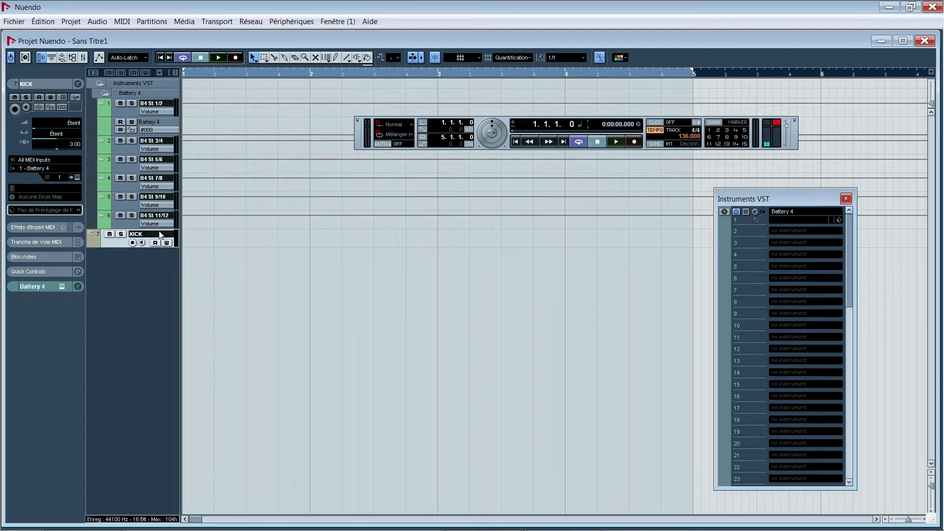
Step: Create a four-bar MIDI part on the KICK track and assign the GM Map drum map to the track
{"action": "double_click", "coordinate": [202, 241]}
{"action": "left_click", "coordinate": [41, 199]}
{"action": "left_click", "coordinate": [46, 223]}
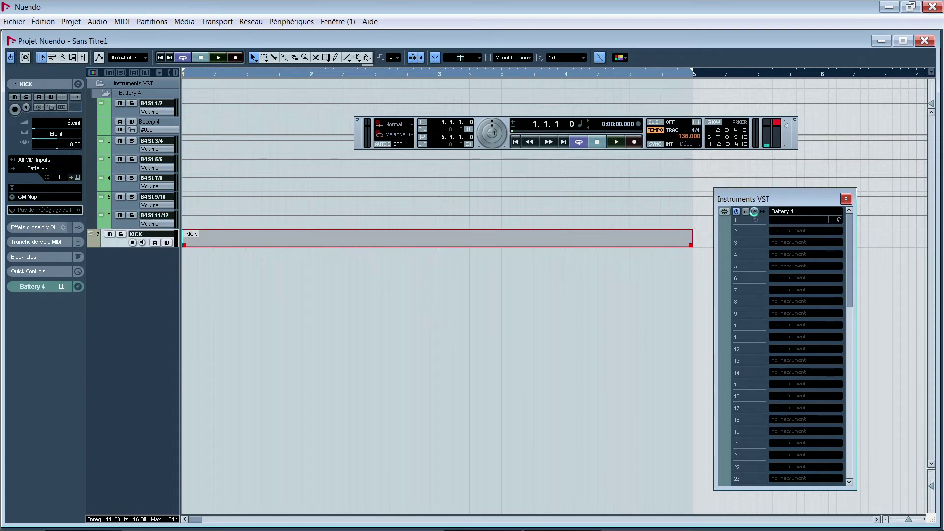
Step: Audition Battery's five Kick cells, check the key range of Kick Mushroom 2, and close the plug-in window
{"action": "left_click", "coordinate": [755, 212]}
{"action": "left_click", "coordinate": [353, 169]}
{"action": "left_click", "coordinate": [349, 193]}
{"action": "left_click", "coordinate": [348, 228]}
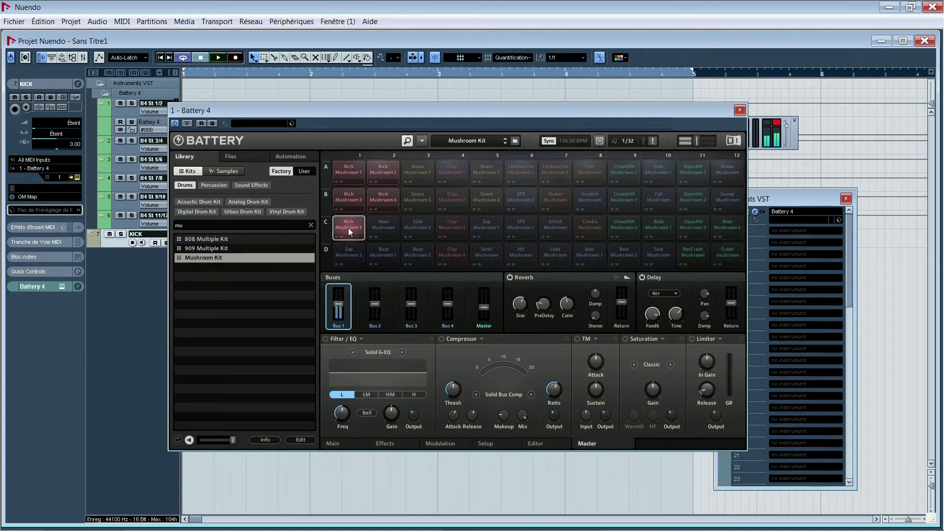
{"action": "left_click", "coordinate": [381, 197]}
{"action": "left_click", "coordinate": [380, 169]}
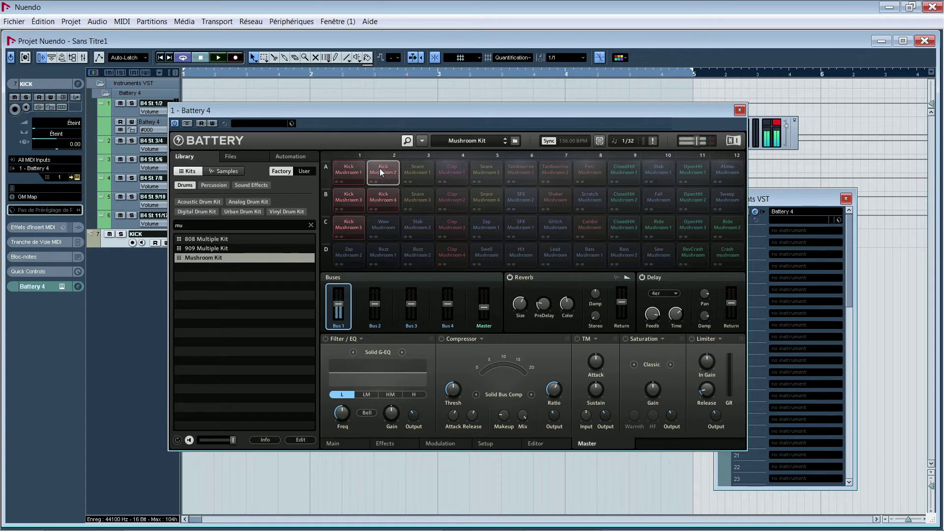
{"action": "left_click", "coordinate": [383, 170]}
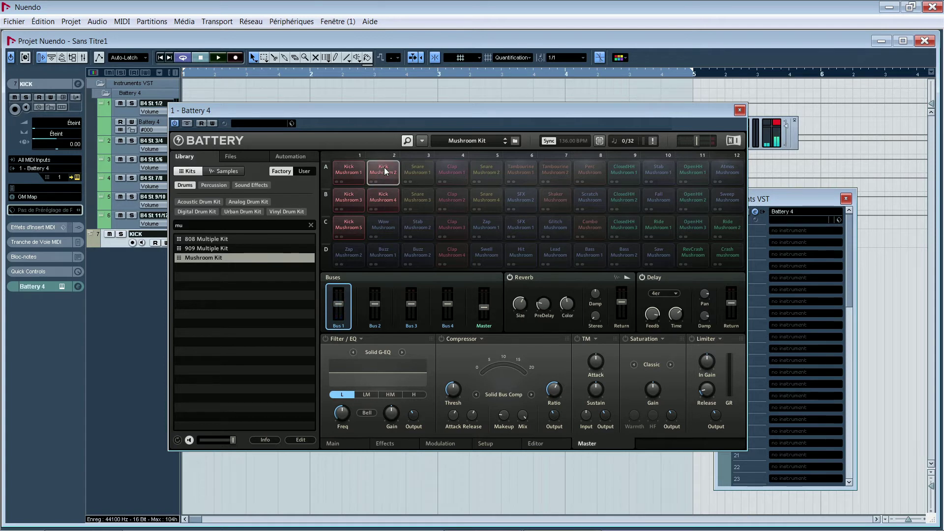
{"action": "left_click", "coordinate": [385, 171]}
{"action": "left_click", "coordinate": [332, 443]}
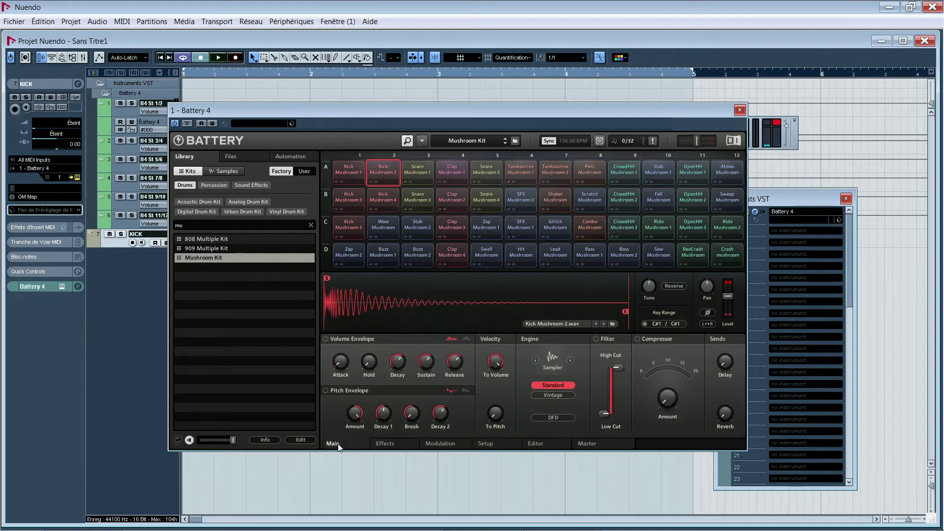
{"action": "left_click", "coordinate": [740, 110]}
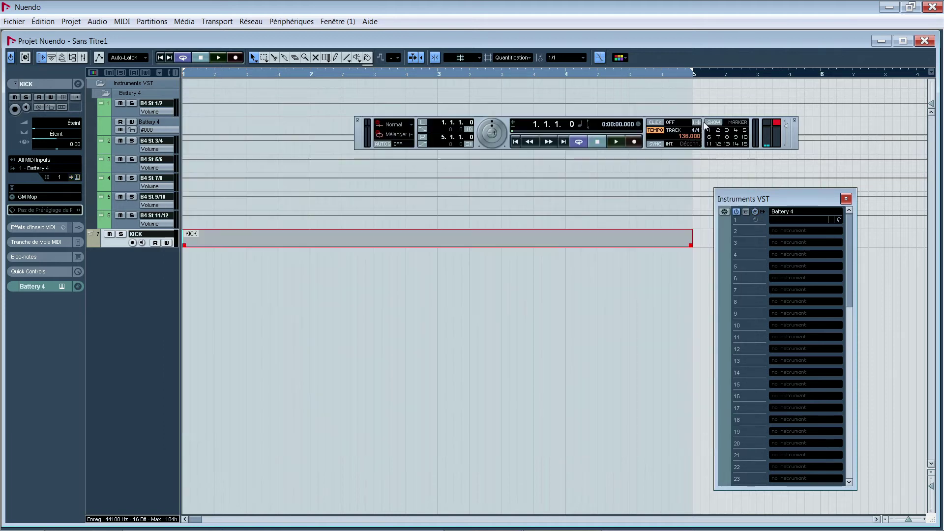
Step: Open the KICK part in the drum editor and draw 1/4 notes on Side Stick (C#1) across all four bars
{"action": "double_click", "coordinate": [211, 242]}
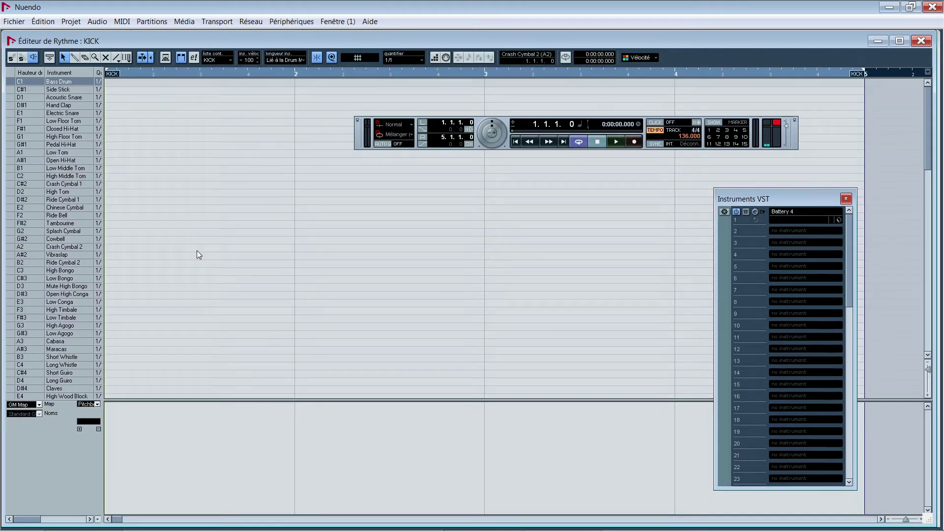
{"action": "left_click", "coordinate": [420, 59]}
{"action": "left_click", "coordinate": [418, 94]}
{"action": "right_click", "coordinate": [294, 159]}
{"action": "left_click", "coordinate": [322, 178]}
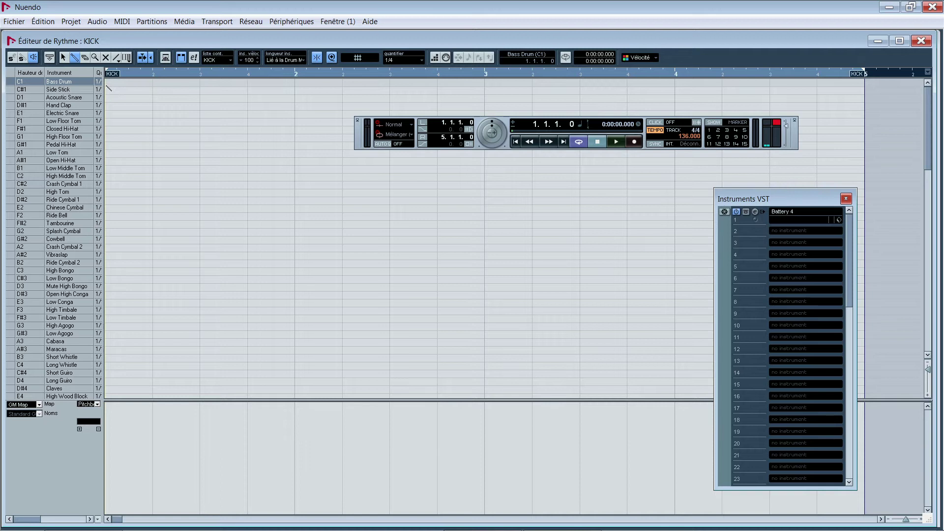
{"action": "mouse_move", "coordinate": [108, 91]}
{"action": "left_mouse_down"}
{"action": "mouse_move", "coordinate": [313, 101]}
{"action": "mouse_move", "coordinate": [860, 100]}
{"action": "left_mouse_up"}
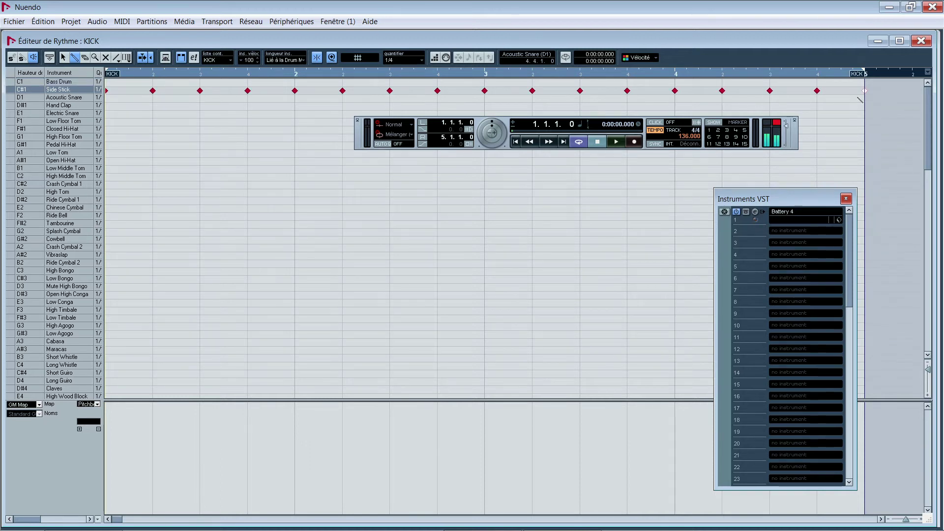
Step: Play the pattern and move all its notes from Side Stick to Bass Drum (C1)
{"action": "left_click", "coordinate": [615, 141]}
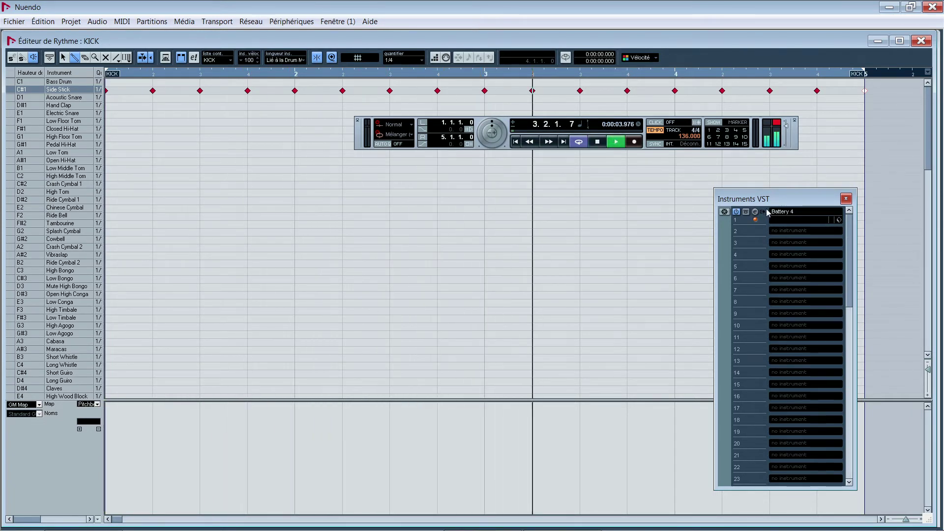
{"action": "right_click", "coordinate": [521, 188]}
{"action": "left_click", "coordinate": [543, 193]}
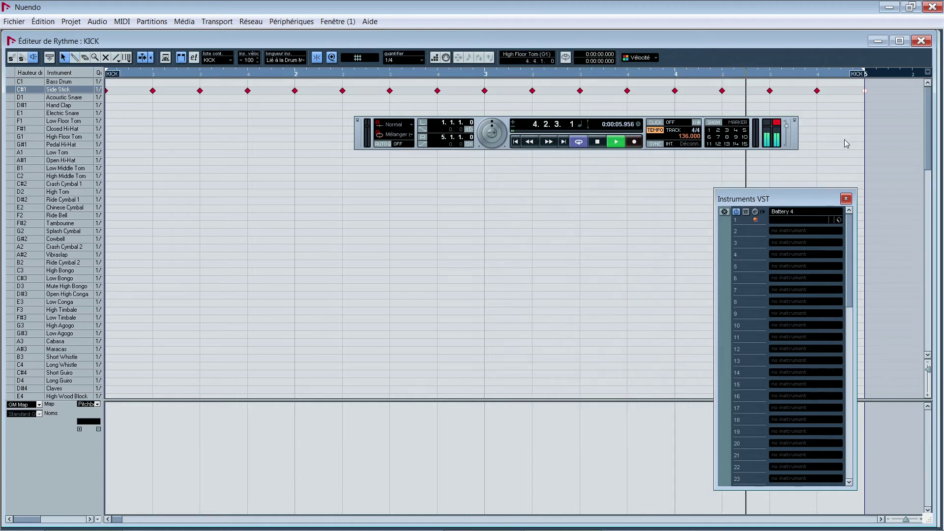
{"action": "left_click", "coordinate": [85, 84]}
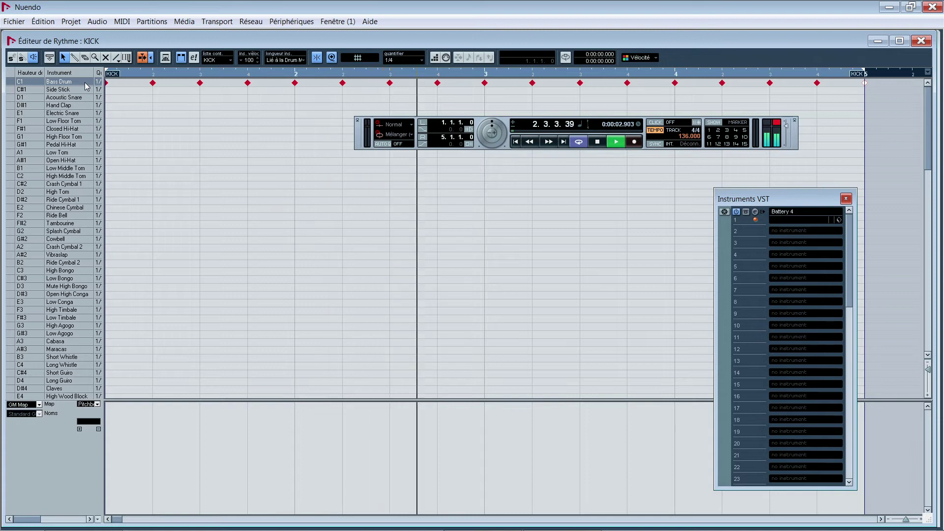
Step: Try Kick Mushroom 5 in Battery's cell A1 during playback and swap Kick Mushroom 1 back into that cell
{"action": "left_click", "coordinate": [755, 212]}
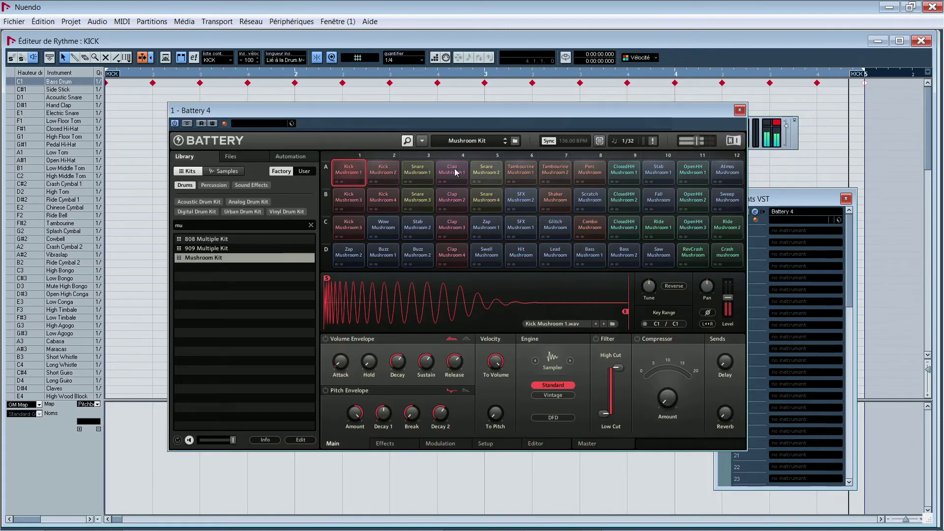
{"action": "left_click", "coordinate": [349, 227]}
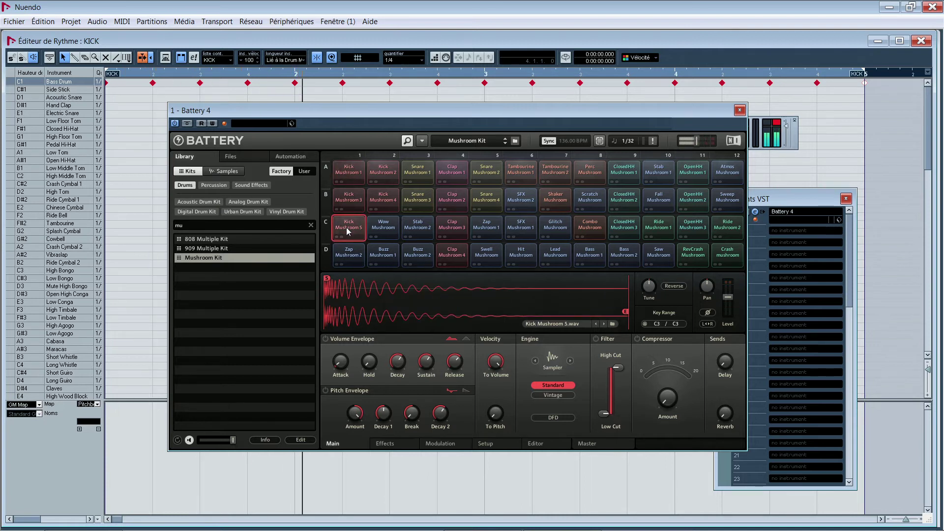
{"action": "left_click_drag", "start_coordinate": [346, 185], "coordinate": [351, 167]}
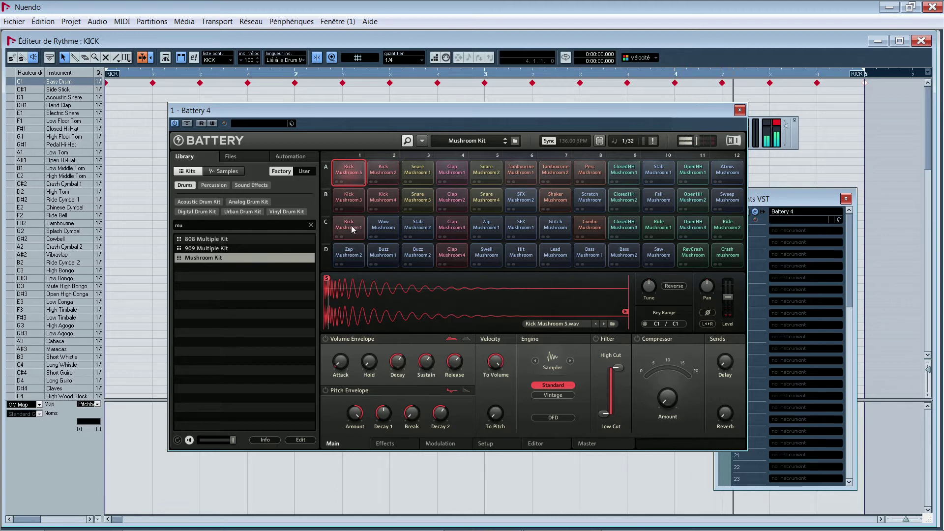
{"action": "left_click", "coordinate": [347, 200]}
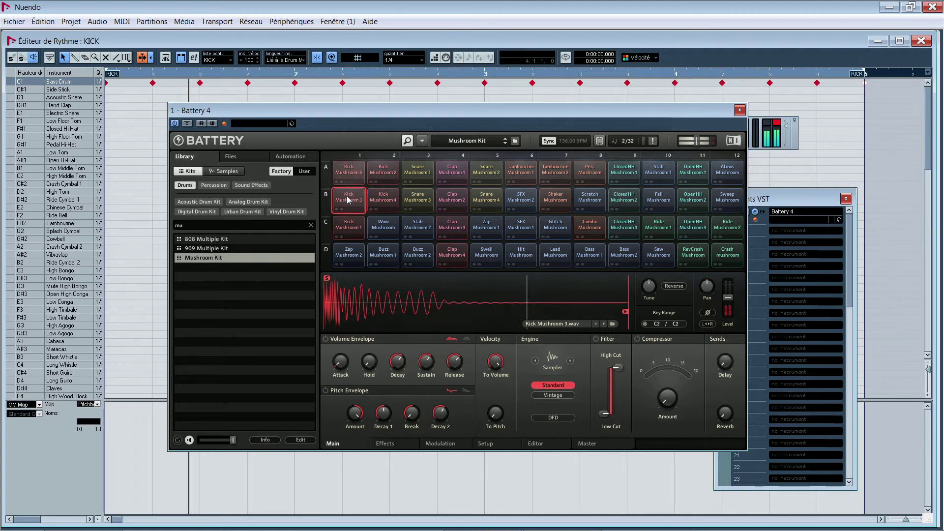
{"action": "left_click_drag", "start_coordinate": [357, 228], "coordinate": [355, 173]}
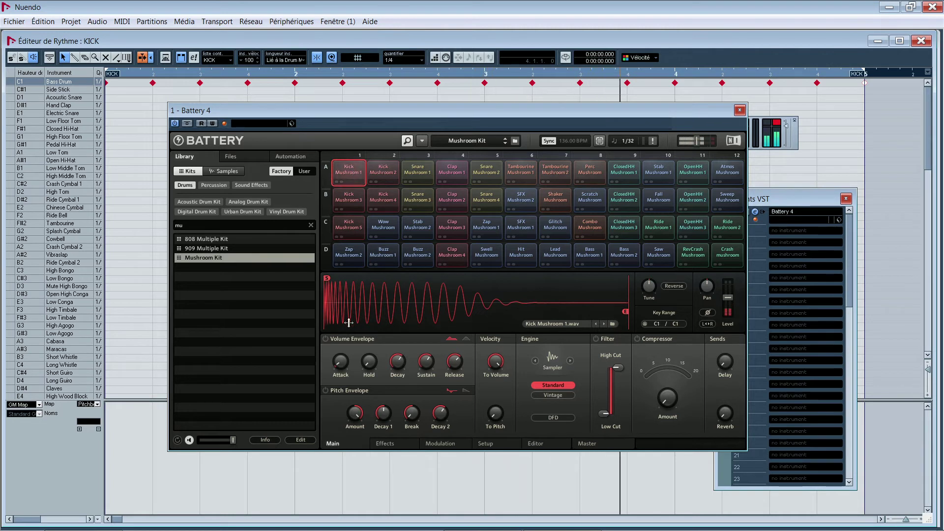
Step: Close the Battery window, stop playback and return from the drum editor to the project
{"action": "left_click", "coordinate": [740, 111]}
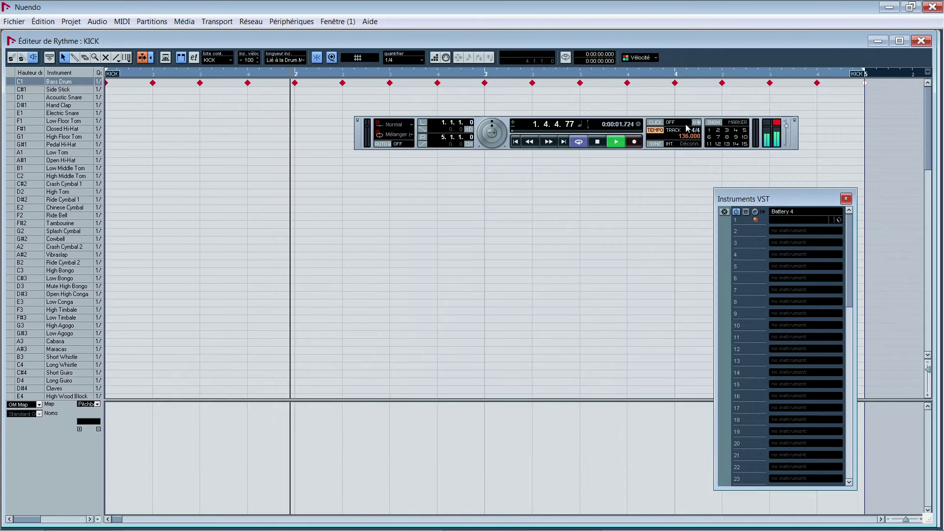
{"action": "left_click", "coordinate": [598, 142]}
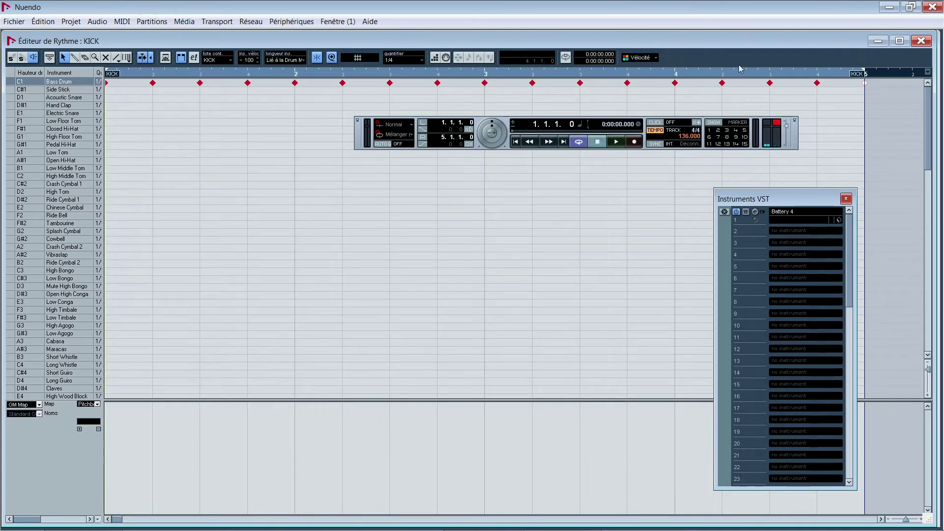
{"action": "left_click", "coordinate": [923, 42]}
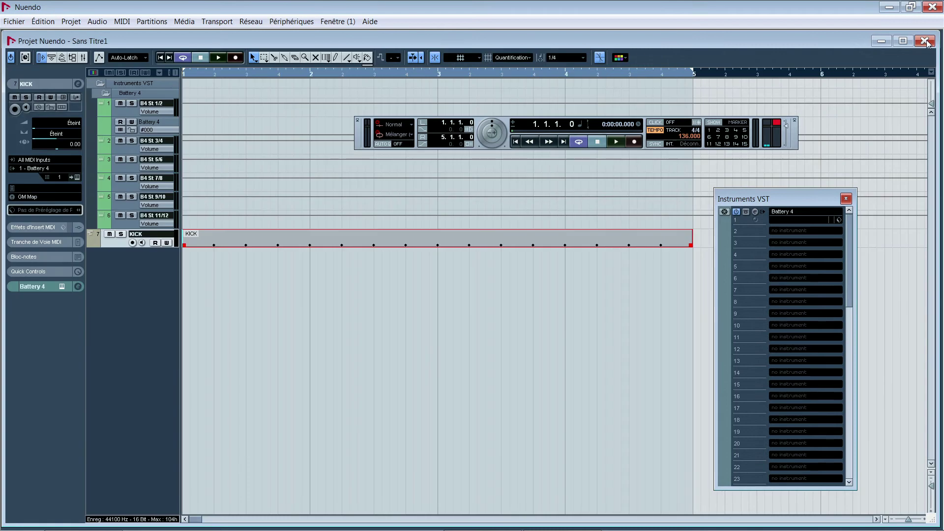
Step: Load Sylenth1 into the second VST instrument slot, create its assigned MIDI track and close the synth window
{"action": "left_click", "coordinate": [786, 229]}
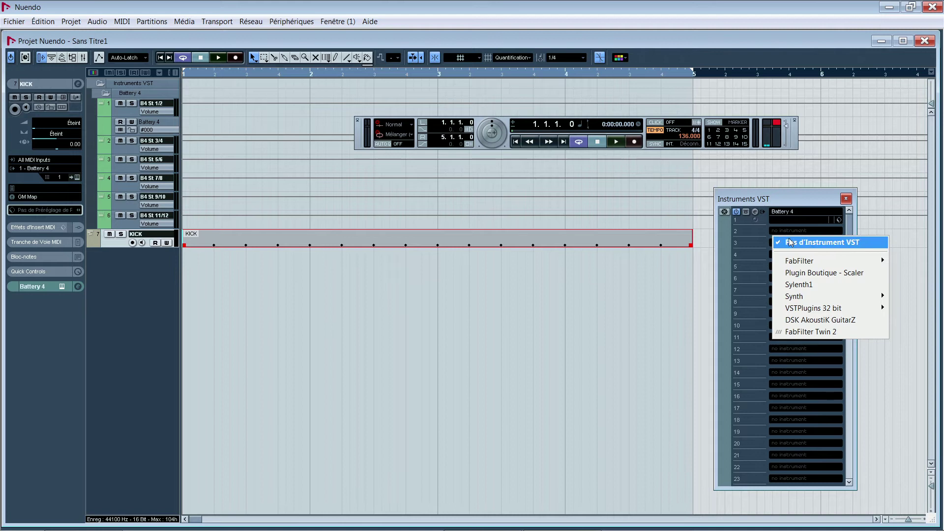
{"action": "left_click", "coordinate": [807, 284]}
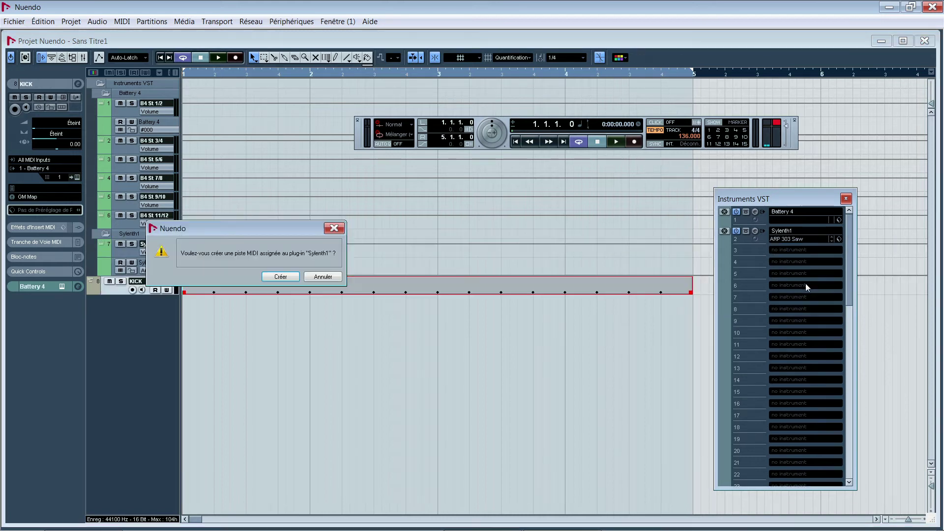
{"action": "left_click", "coordinate": [273, 277]}
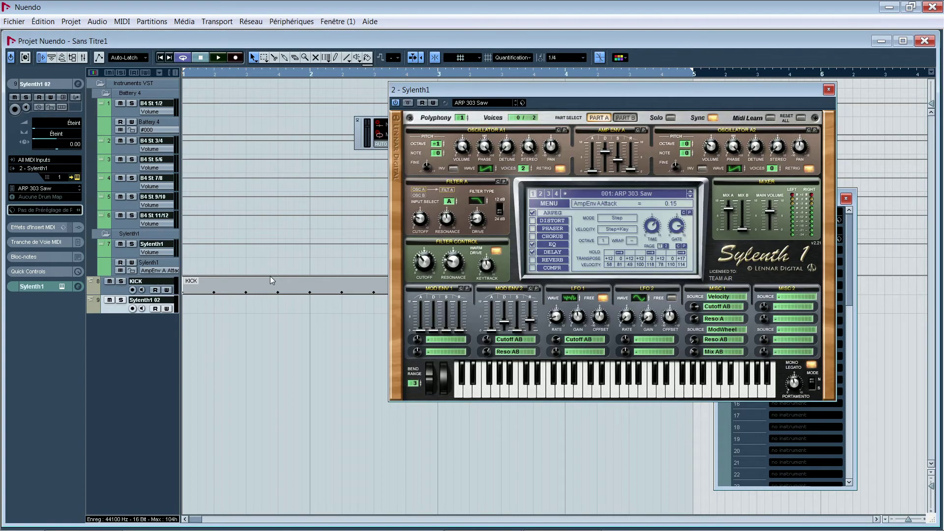
{"action": "left_click_drag", "start_coordinate": [623, 88], "coordinate": [676, 115]}
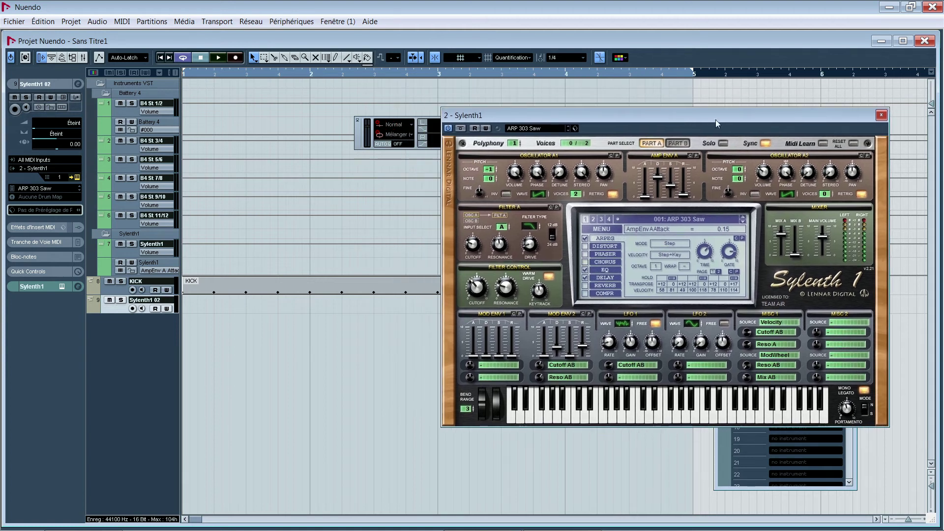
{"action": "left_click", "coordinate": [881, 115]}
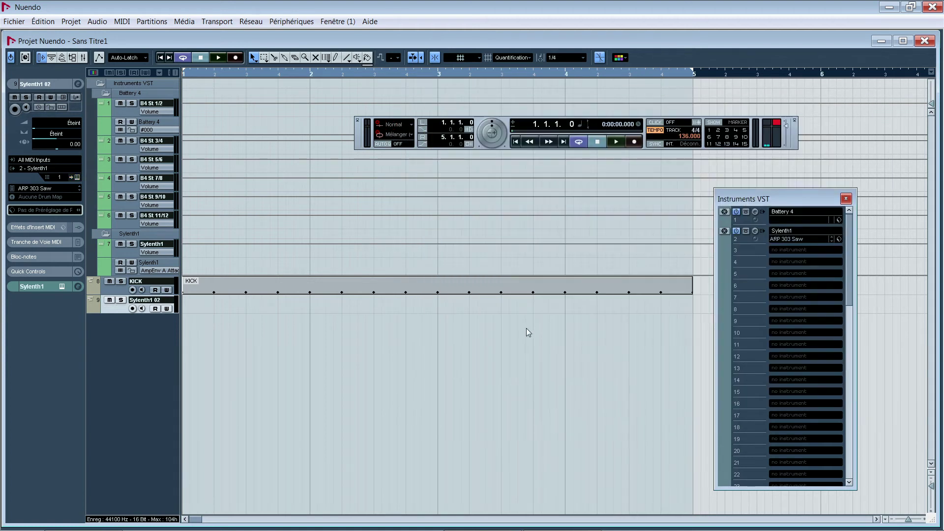
Step: Rename the new Sylenth1 MIDI track as Bass
{"action": "double_click", "coordinate": [163, 301]}
{"action": "type", "text": "Ba"}
{"action": "key", "text": "Return"}
Step: Duplicate the KICK track and rename the copy as Snare
{"action": "left_click", "coordinate": [120, 293]}
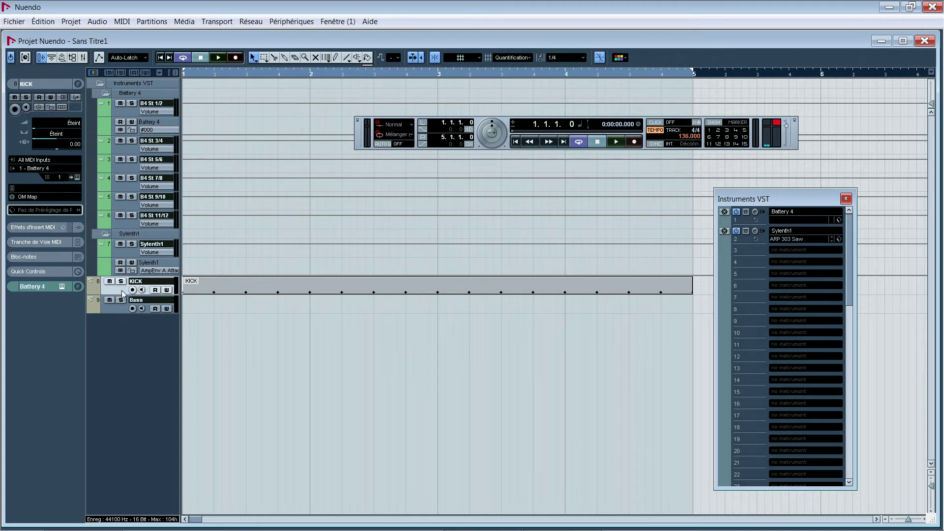
{"action": "right_click", "coordinate": [122, 293]}
{"action": "left_click", "coordinate": [181, 324]}
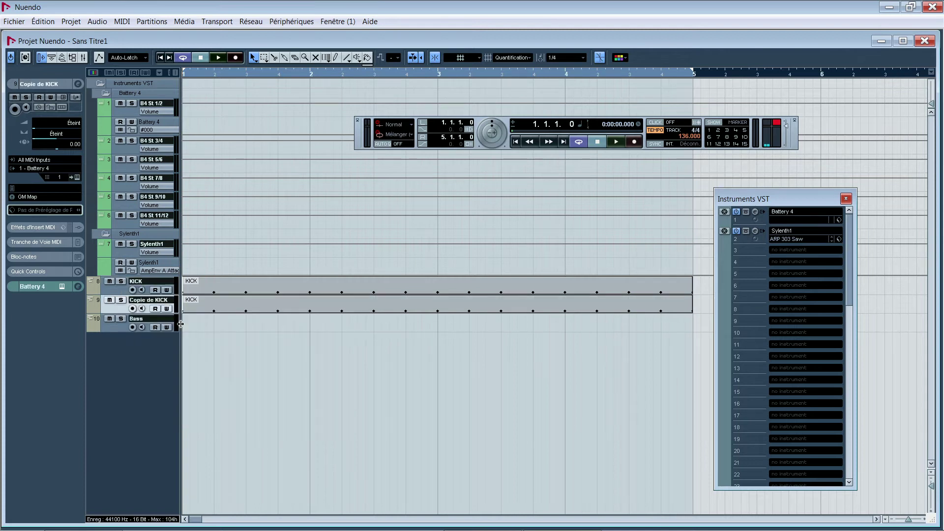
{"action": "double_click", "coordinate": [161, 303]}
{"action": "type", "text": "Snare"}
{"action": "key", "text": "Return"}
Step: Open the Snare track's part in the drum editor and delete its notes on beats 1 and 3 of every bar
{"action": "double_click", "coordinate": [223, 308]}
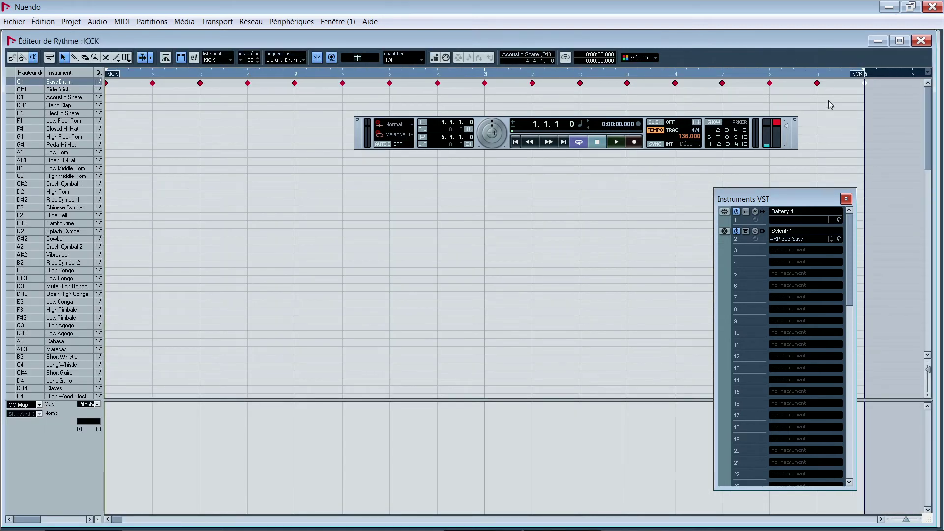
{"action": "left_click_drag", "start_coordinate": [782, 82], "coordinate": [761, 87]}
{"action": "left_click_drag", "start_coordinate": [691, 84], "coordinate": [672, 92]}
{"action": "key", "text": "Delete"}
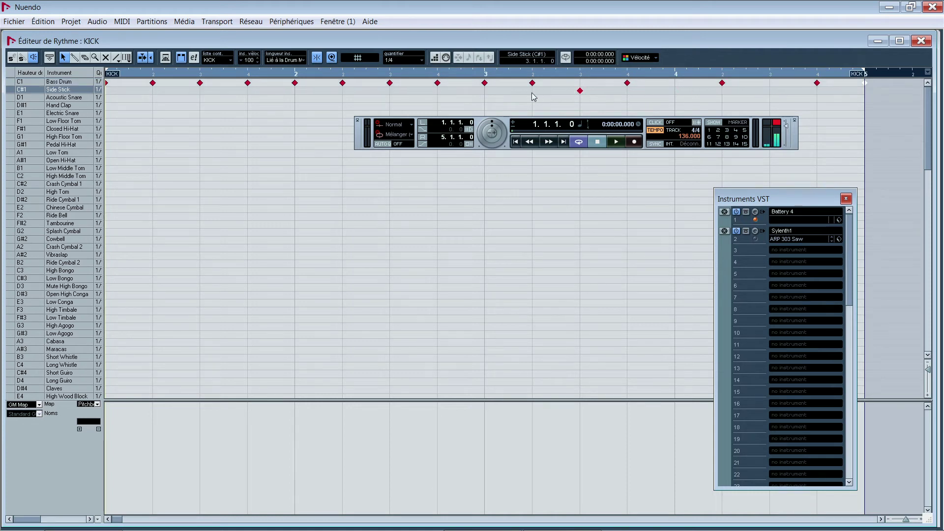
{"action": "left_click_drag", "start_coordinate": [479, 91], "coordinate": [478, 90]}
{"action": "key", "text": "Delete"}
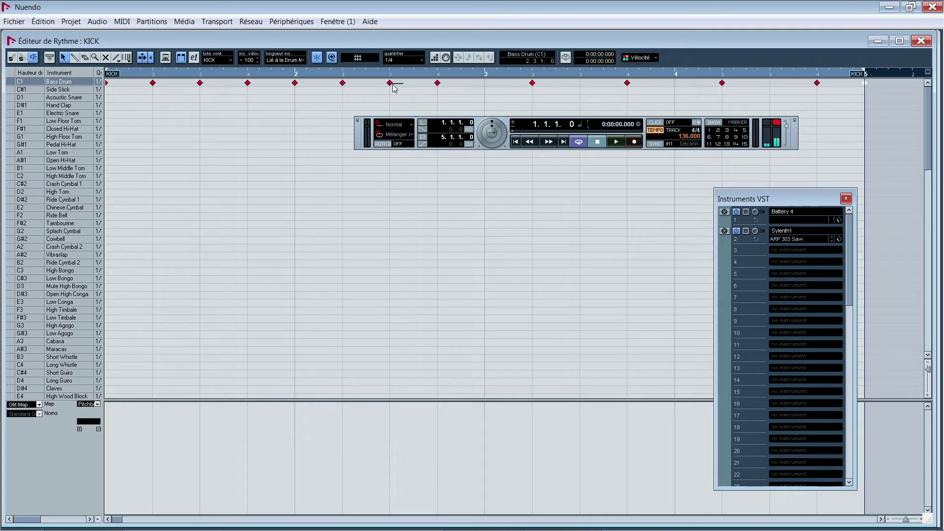
{"action": "left_click_drag", "start_coordinate": [311, 93], "coordinate": [290, 85]}
{"action": "left_click_drag", "start_coordinate": [213, 85], "coordinate": [194, 87]}
Step: Move the remaining notes from Bass Drum to Acoustic Snare (D1), play the pattern and close the drum editor
{"action": "key", "text": "Down"}
{"action": "key", "text": "Down"}
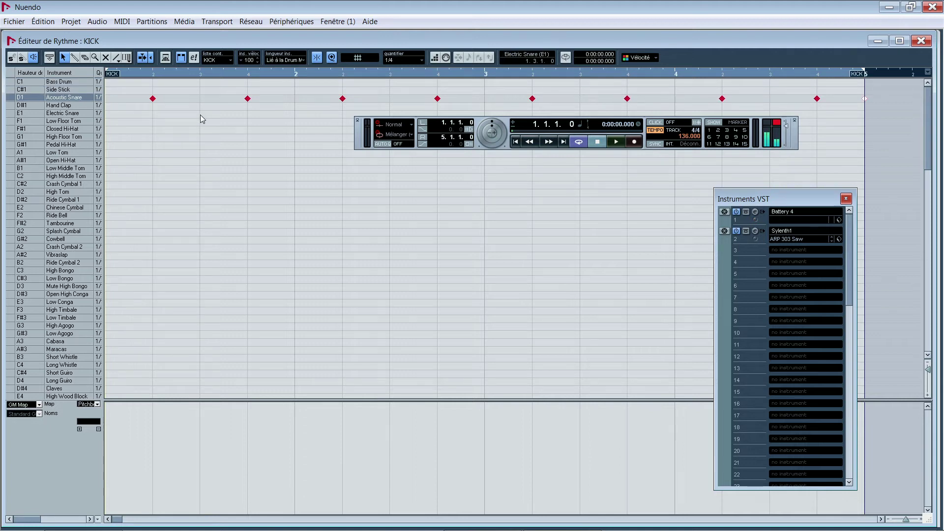
{"action": "left_click", "coordinate": [615, 142]}
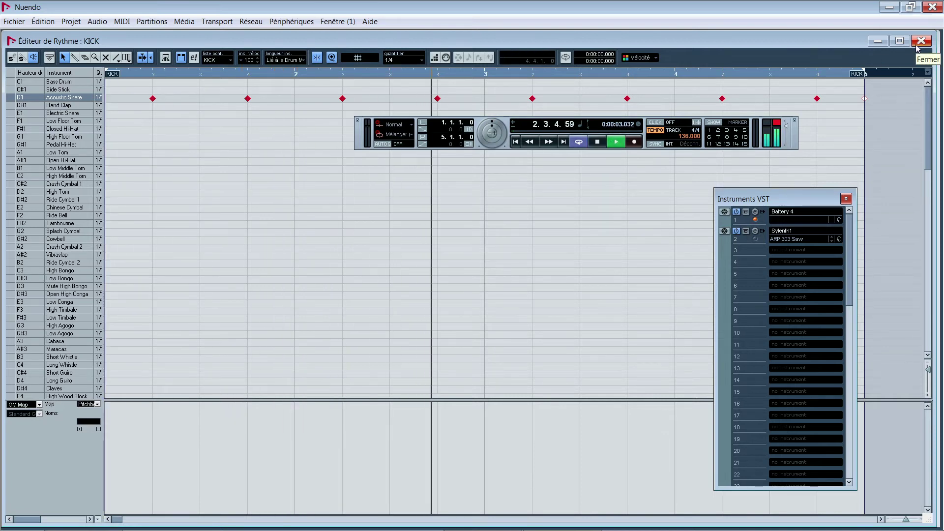
{"action": "left_click", "coordinate": [917, 45]}
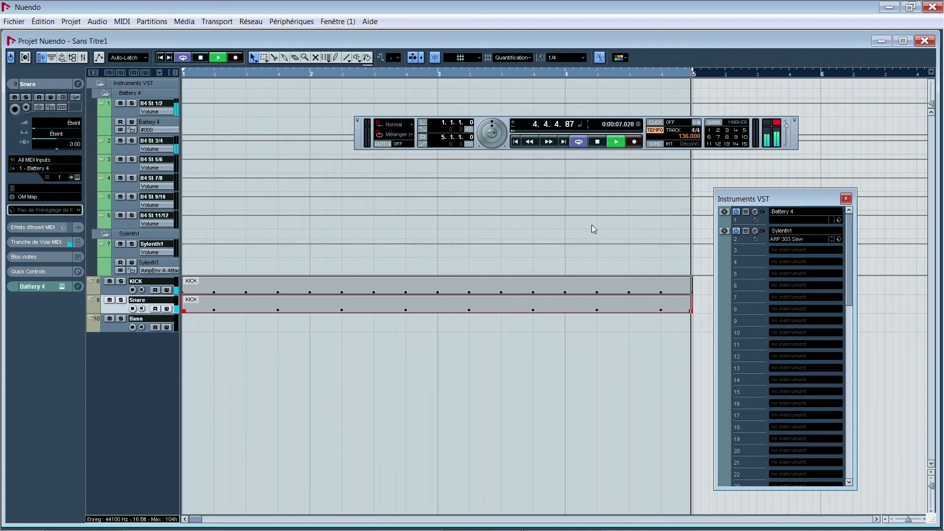
{"action": "key", "text": "space"}
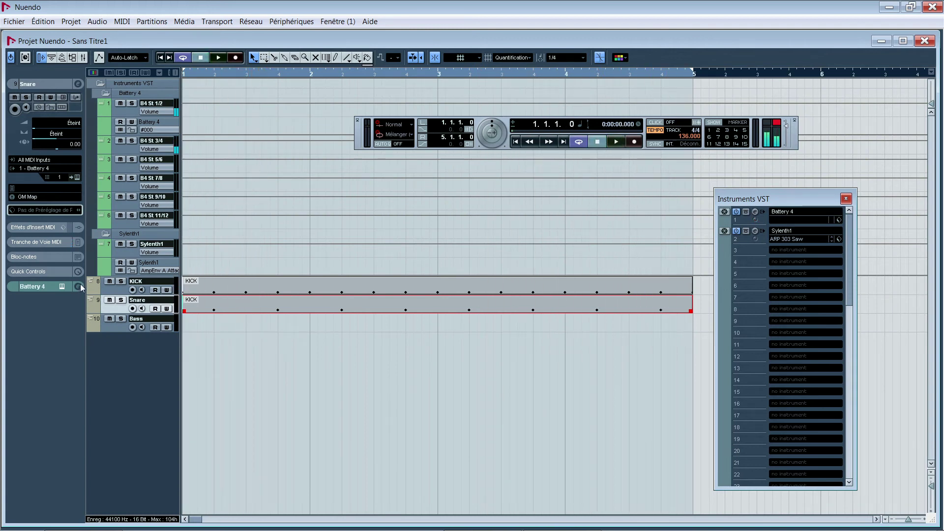
Step: Color the KICK track's part with Couleur 10 and the Snare track's part with Couleur 2
{"action": "left_click", "coordinate": [124, 288]}
{"action": "left_click", "coordinate": [241, 287]}
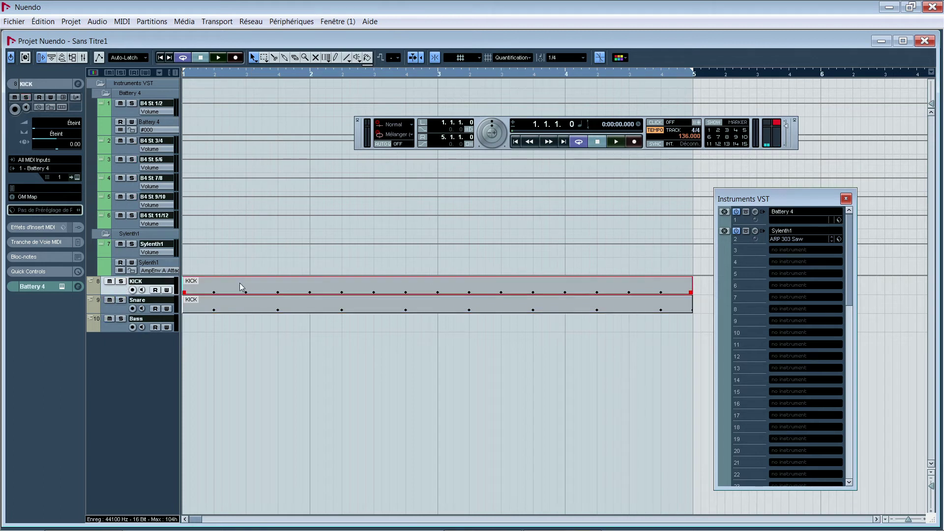
{"action": "left_click", "coordinate": [621, 59]}
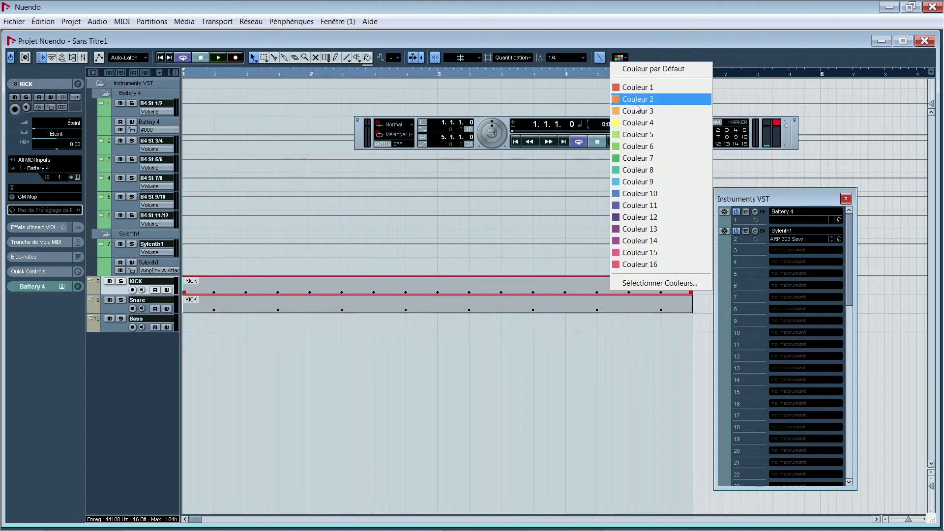
{"action": "left_click", "coordinate": [632, 194]}
{"action": "left_click", "coordinate": [448, 308]}
{"action": "left_click", "coordinate": [621, 58]}
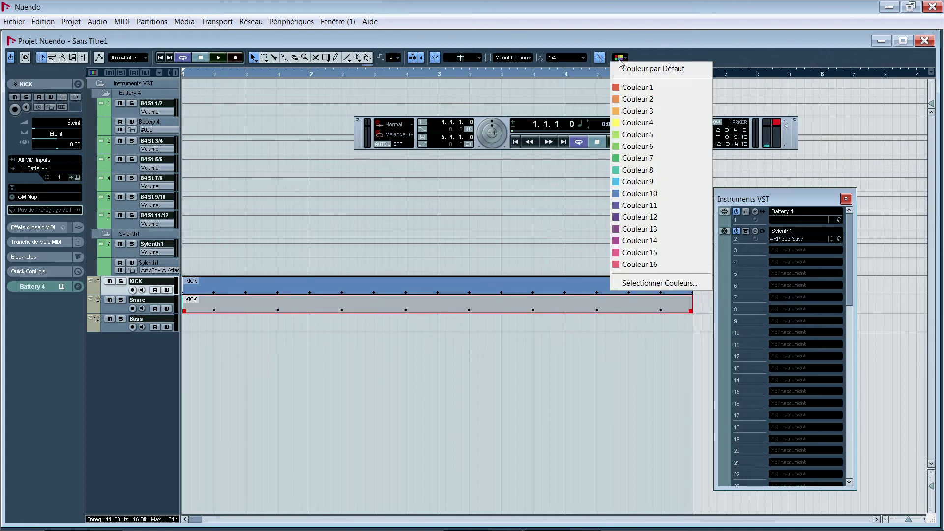
{"action": "left_click", "coordinate": [632, 100]}
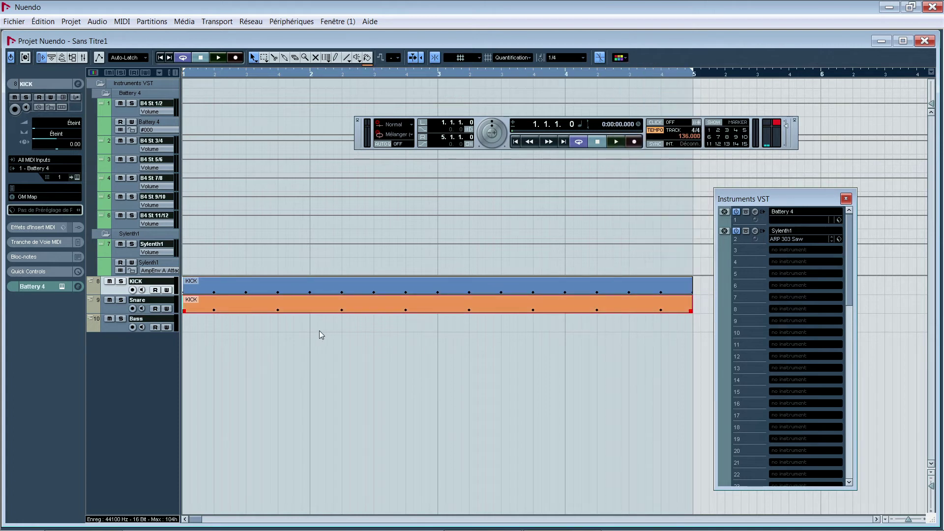
{"action": "left_click", "coordinate": [120, 308]}
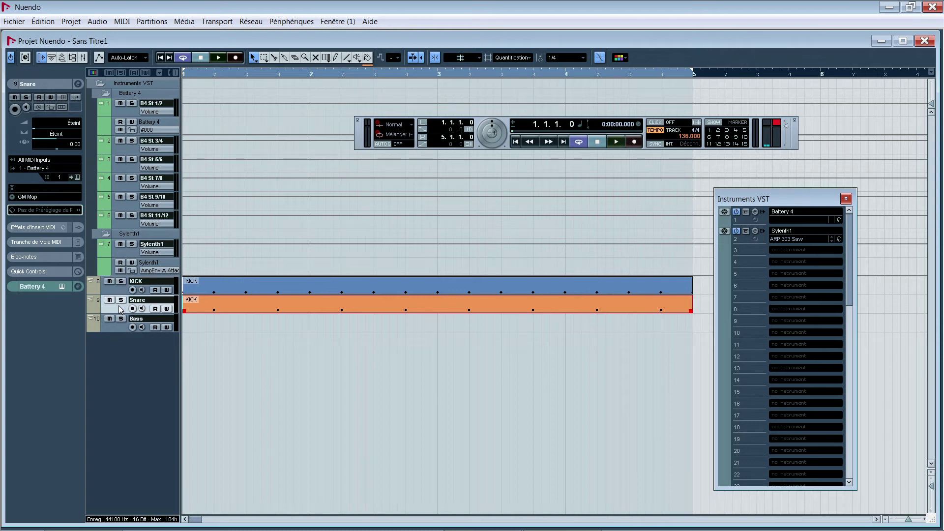
{"action": "key", "text": "ctrl+d"}
{"action": "key", "text": "Delete"}
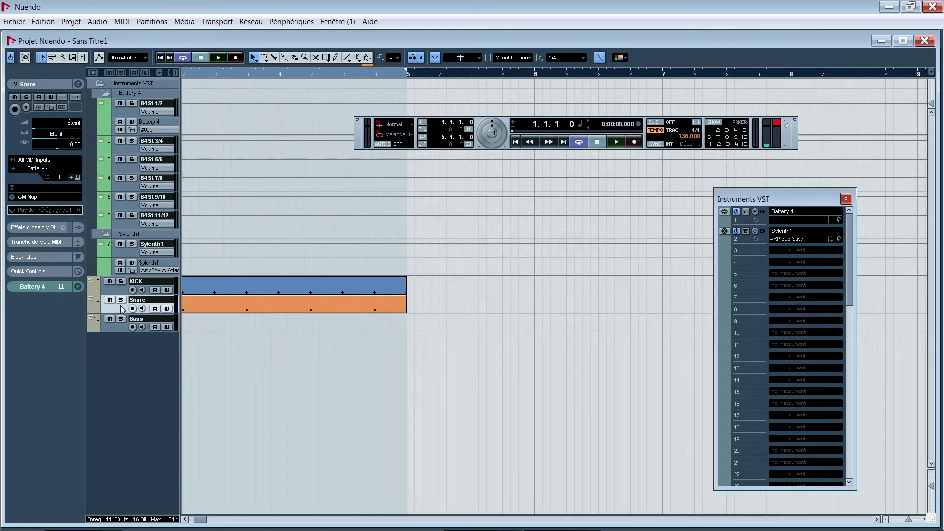
Step: Duplicate the Snare track and rename the copy as Clap
{"action": "right_click", "coordinate": [122, 311]}
{"action": "left_click", "coordinate": [150, 346]}
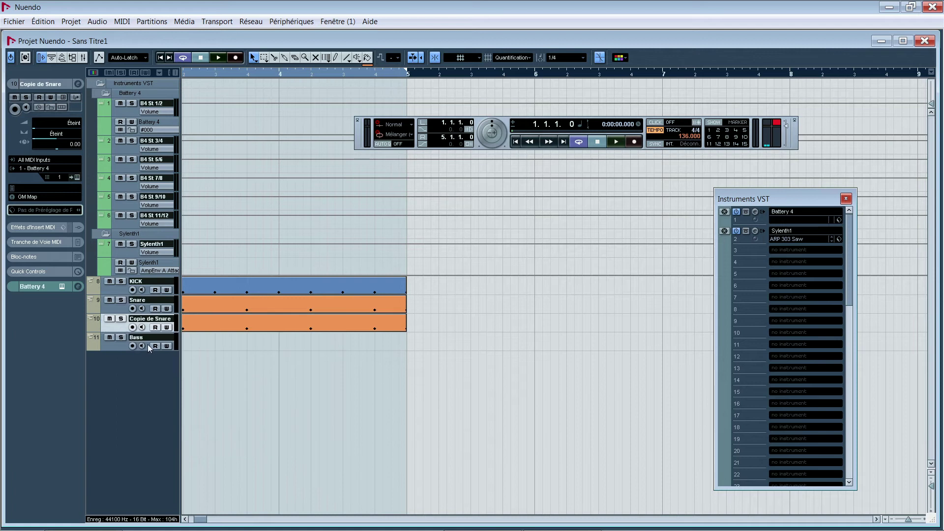
{"action": "double_click", "coordinate": [148, 319]}
{"action": "type", "text": "Clap"}
{"action": "key", "text": "Return"}
Step: Color the Clap track's part with Couleur 14
{"action": "left_click", "coordinate": [214, 326]}
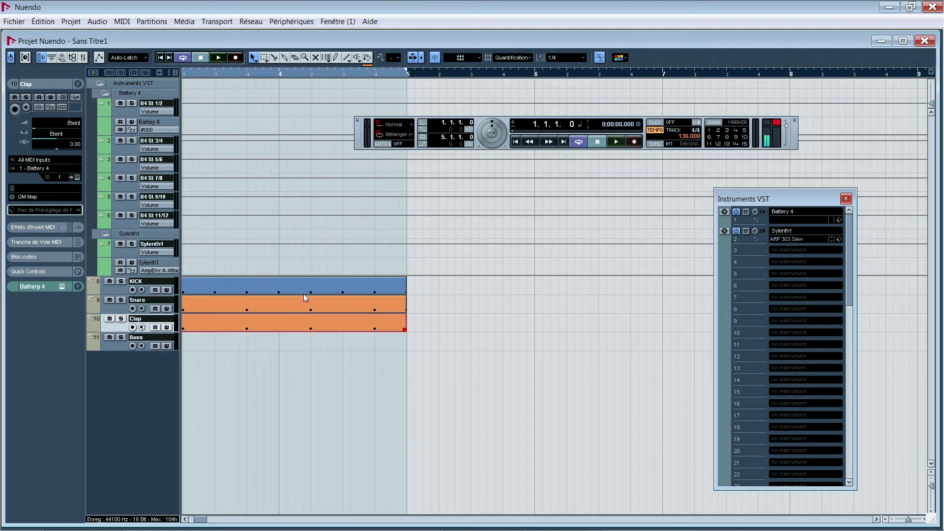
{"action": "left_click", "coordinate": [621, 57]}
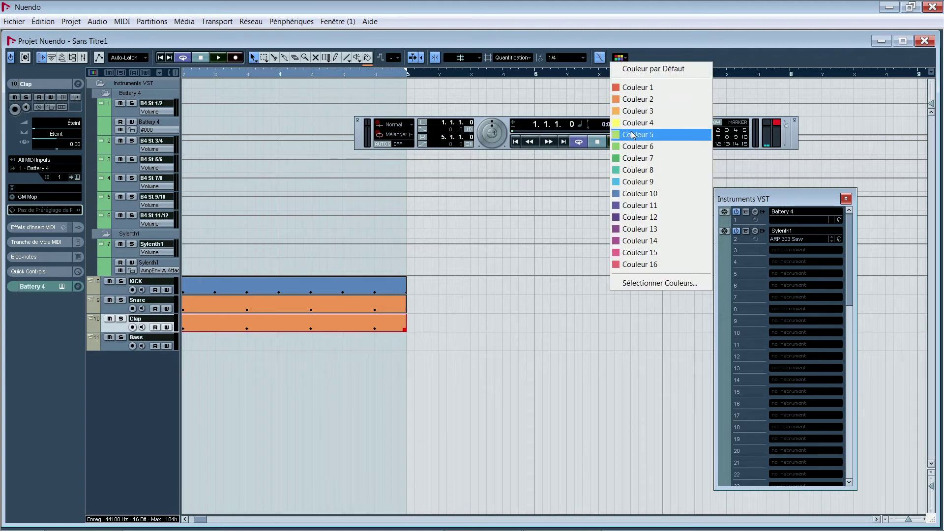
{"action": "left_click", "coordinate": [644, 239]}
Step: Open the Clap track's part in the drum editor and move all its notes from Acoustic Snare to Hand Clap (D#1)
{"action": "double_click", "coordinate": [255, 328]}
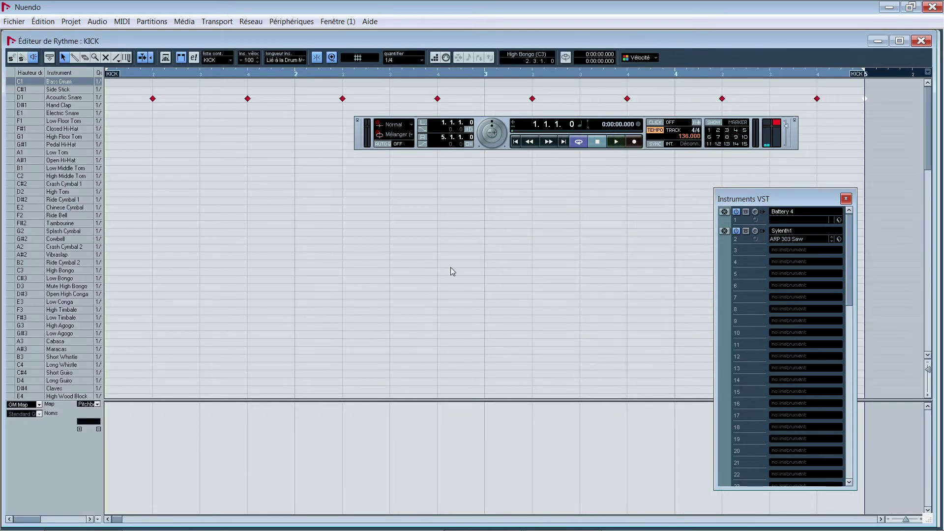
{"action": "left_click_drag", "start_coordinate": [827, 97], "coordinate": [143, 124]}
{"action": "key", "text": "Up"}
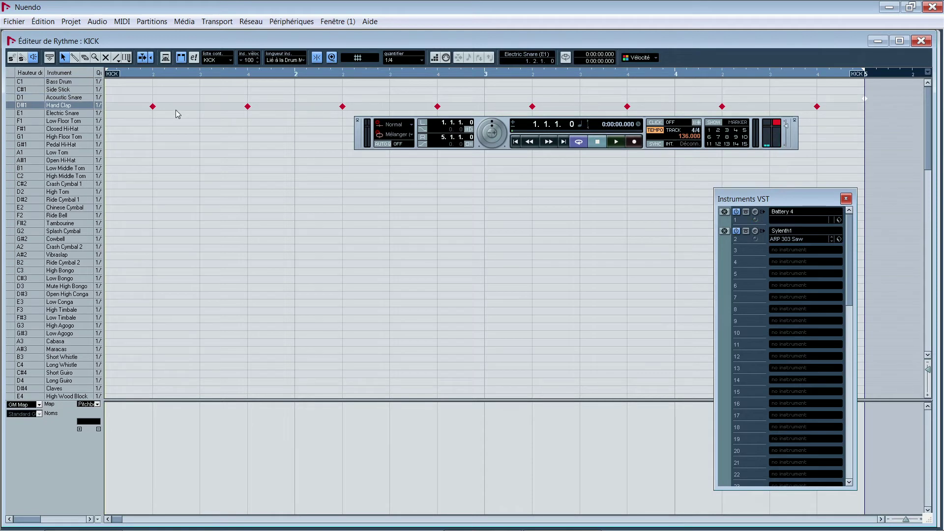
Step: Delete the Hand Clap notes on beat 2 of every bar and close the drum editor
{"action": "left_click", "coordinate": [153, 106]}
{"action": "left_click", "coordinate": [342, 107]}
{"action": "left_click", "coordinate": [532, 106]}
{"action": "key", "text": "ctrl+e"}
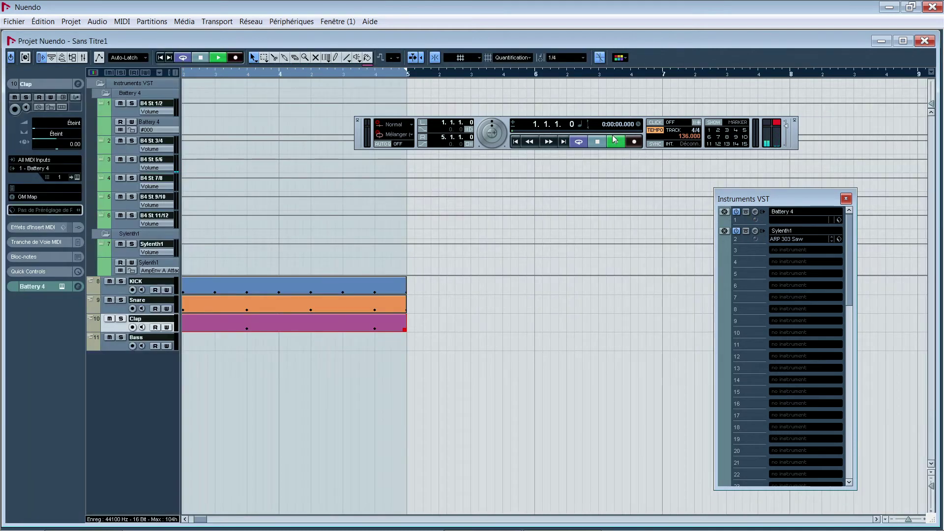
Step: Play the pattern, compare it with the Clap part deleted and restored, and stop playback
{"action": "left_click", "coordinate": [613, 140]}
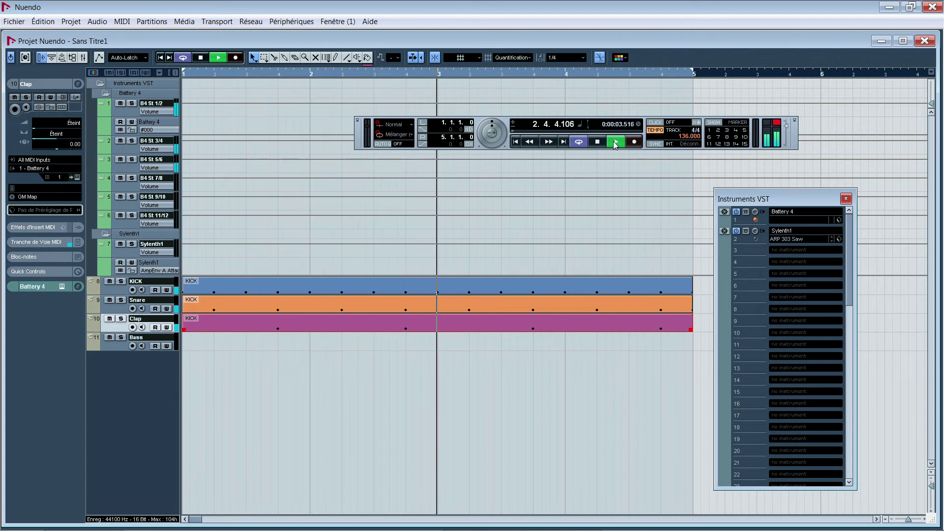
{"action": "key", "text": "Delete"}
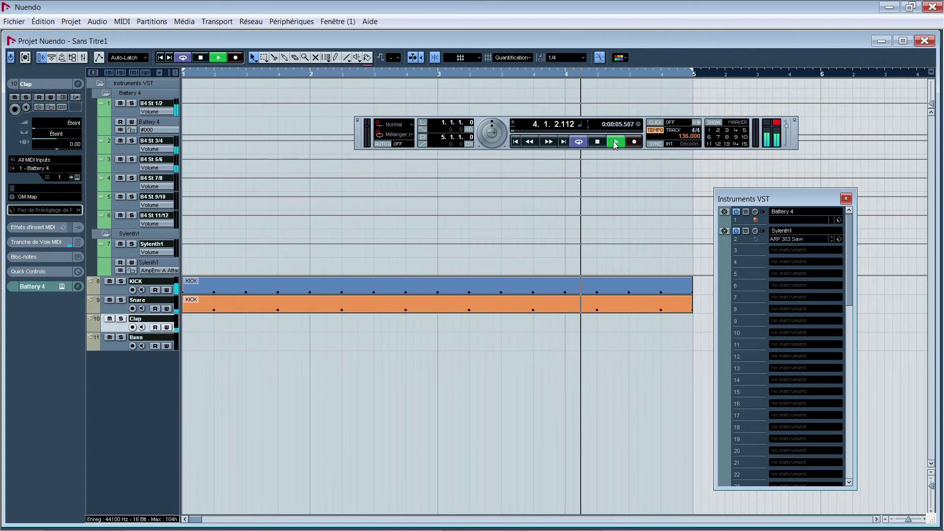
{"action": "key", "text": "ctrl+z"}
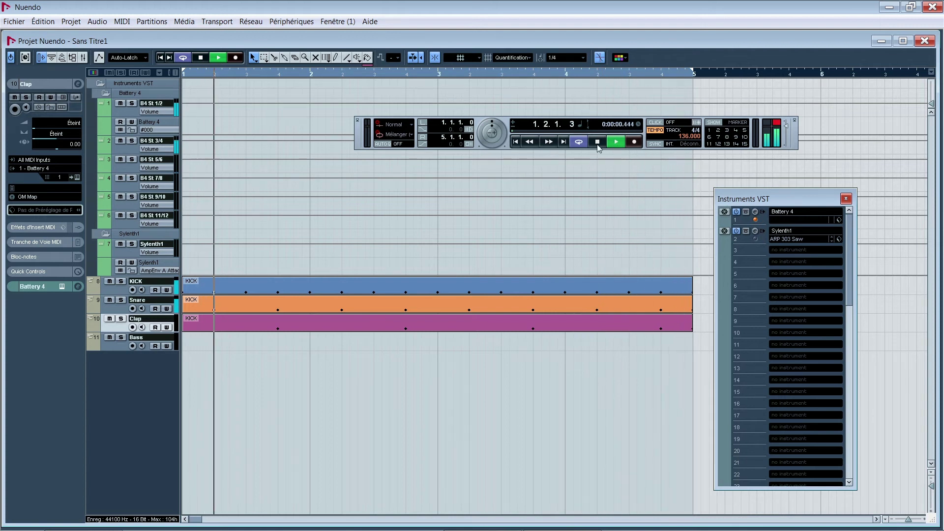
{"action": "left_click", "coordinate": [598, 143]}
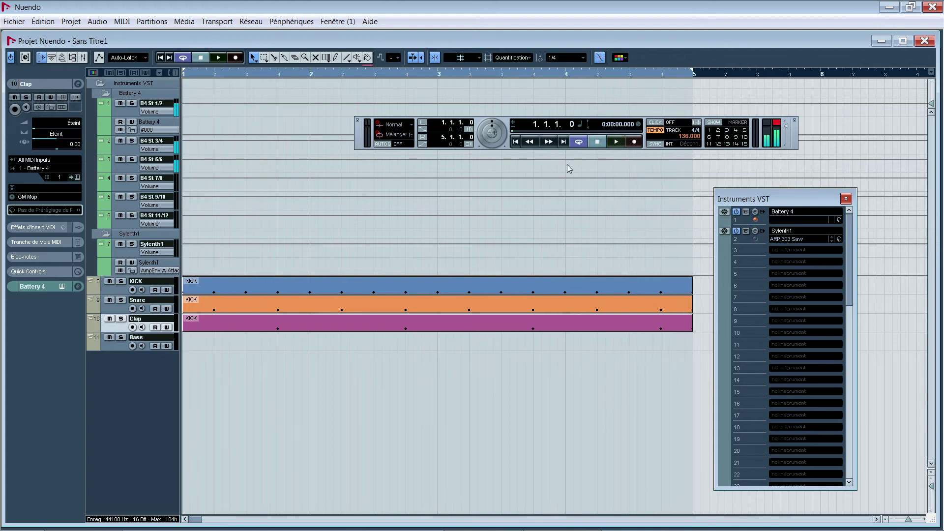
Step: Duplicate the Clap track and rename the copy Hiheats
{"action": "right_click", "coordinate": [117, 328]}
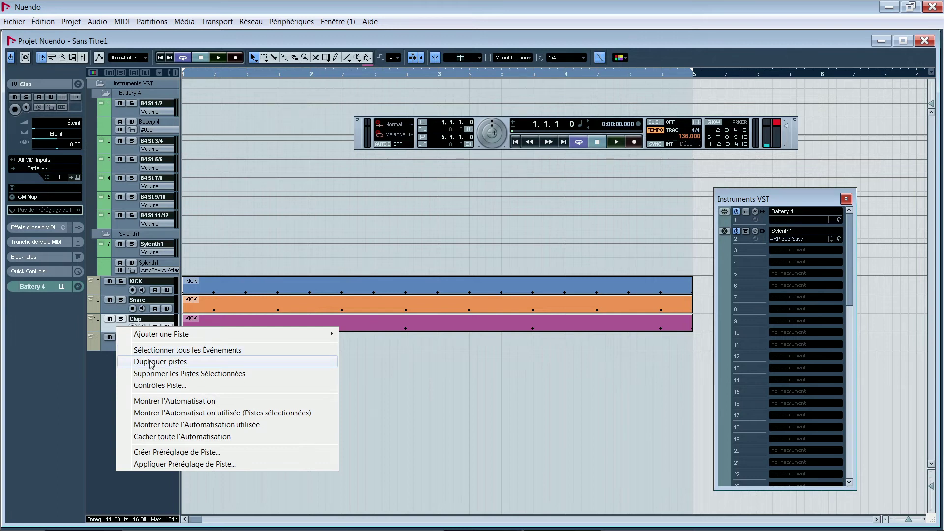
{"action": "left_click", "coordinate": [166, 360]}
{"action": "double_click", "coordinate": [162, 338]}
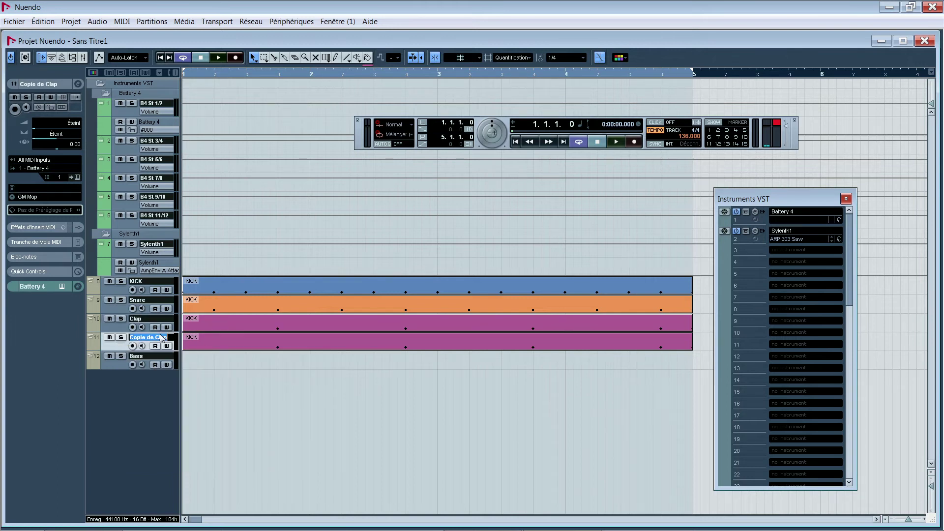
{"action": "type", "text": "Hiheats"}
{"action": "key", "text": "Return"}
Step: Color the Hiheats track's part yellow
{"action": "left_click", "coordinate": [186, 343]}
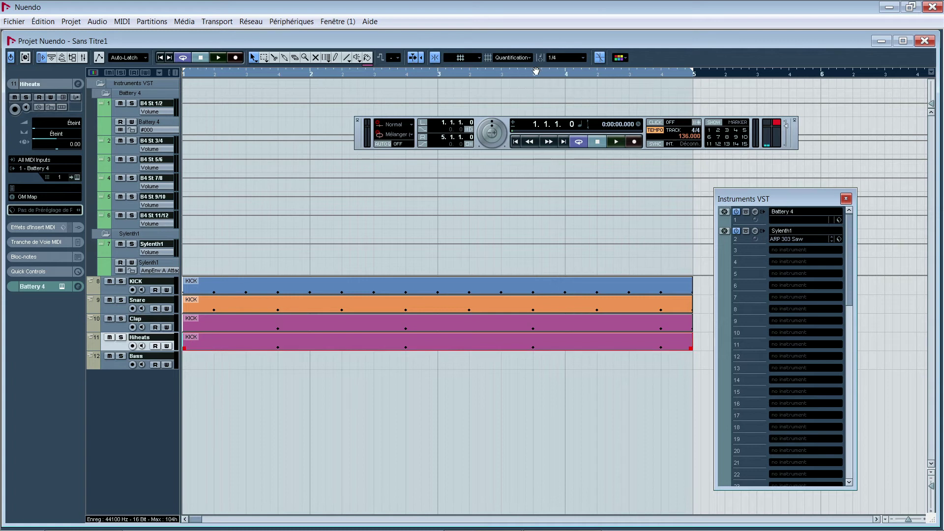
{"action": "left_click", "coordinate": [618, 59]}
{"action": "left_click", "coordinate": [639, 112]}
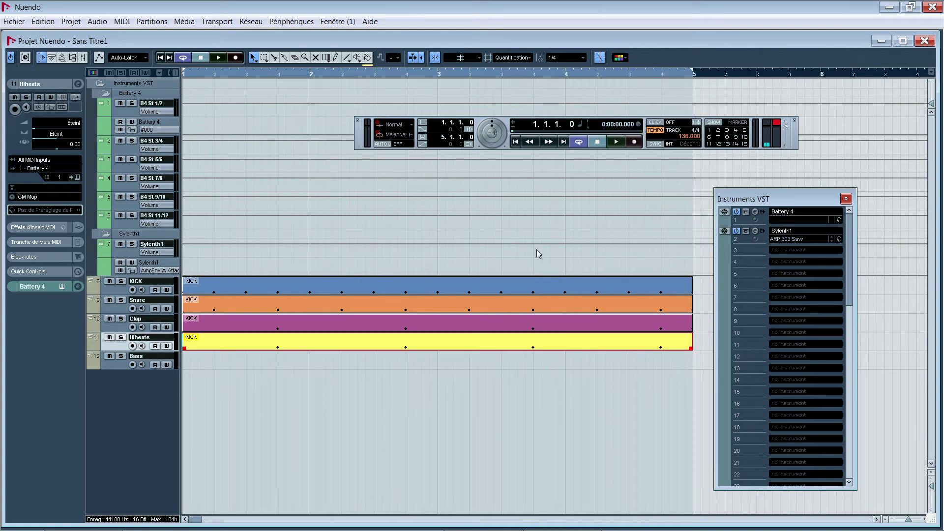
Step: Open the Hiheats part in the drum editor, set the quantize to 1/8 and fill the Hand Clap row with eighth notes over all four bars
{"action": "double_click", "coordinate": [338, 342]}
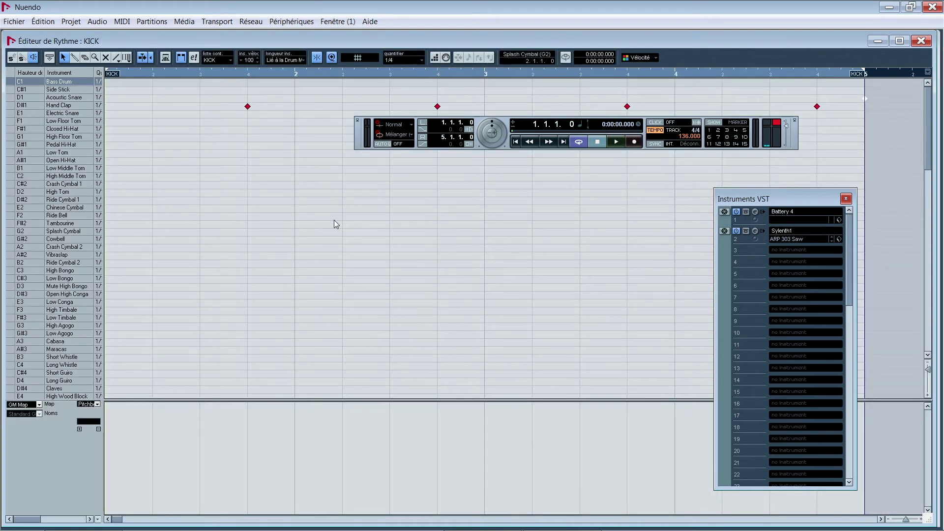
{"action": "left_click", "coordinate": [397, 61]}
{"action": "left_click", "coordinate": [411, 107]}
{"action": "right_click", "coordinate": [319, 259]}
{"action": "left_click", "coordinate": [339, 275]}
{"action": "left_click_drag", "start_coordinate": [844, 107], "coordinate": [269, 124]}
{"action": "right_click", "coordinate": [142, 155]}
{"action": "left_click", "coordinate": [157, 159]}
Step: Move all the Hiheats notes to Closed Hi-Hat (F#1), play the pattern and close the drum editor
{"action": "left_click_drag", "start_coordinate": [842, 97], "coordinate": [90, 115]}
{"action": "key", "text": "Down"}
{"action": "key", "text": "Down"}
{"action": "key", "text": "Down"}
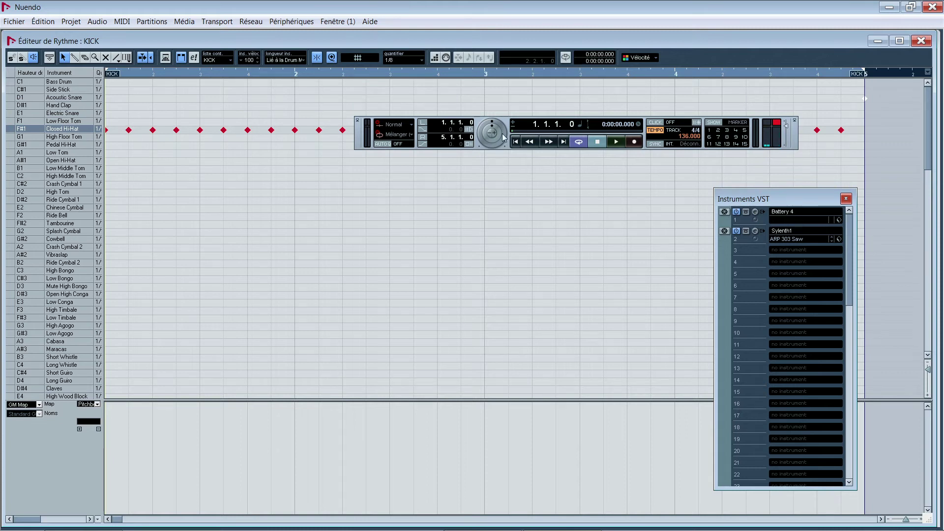
{"action": "left_click", "coordinate": [615, 142]}
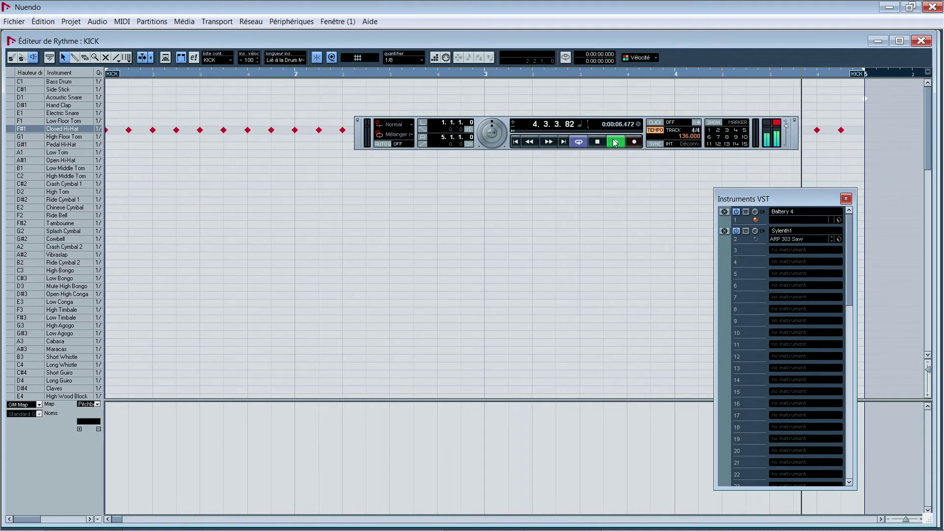
{"action": "key", "text": "Escape"}
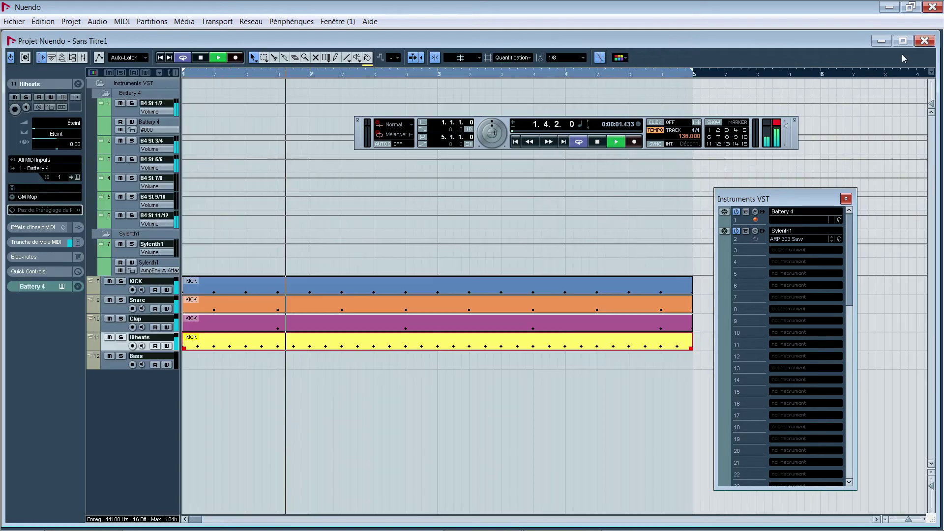
Step: Duplicate the Hiheats track and rename the copy Crash
{"action": "right_click", "coordinate": [122, 350]}
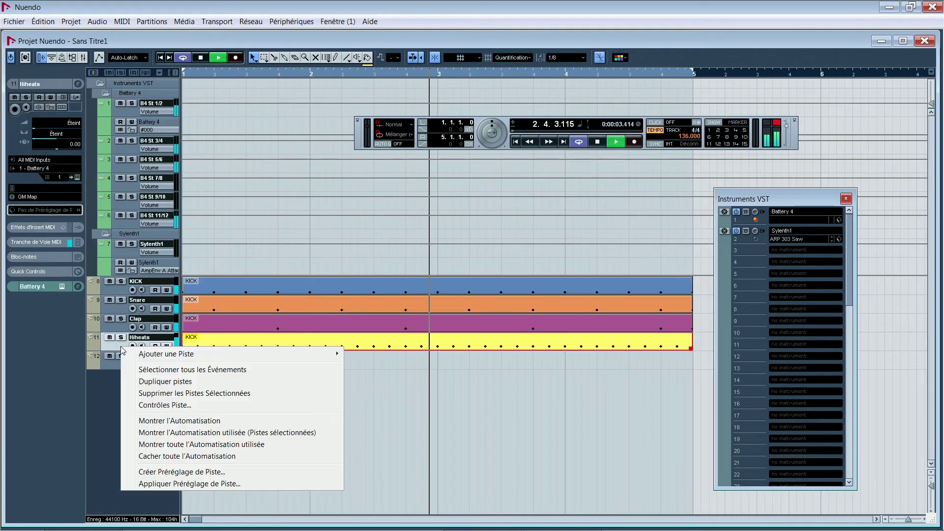
{"action": "left_click", "coordinate": [148, 376]}
{"action": "double_click", "coordinate": [148, 356]}
{"action": "type", "text": "Crash"}
{"action": "key", "text": "Return"}
Step: Open the Crash part in the drum editor, delete every note except the first and audition that note on other instruments
{"action": "double_click", "coordinate": [306, 363]}
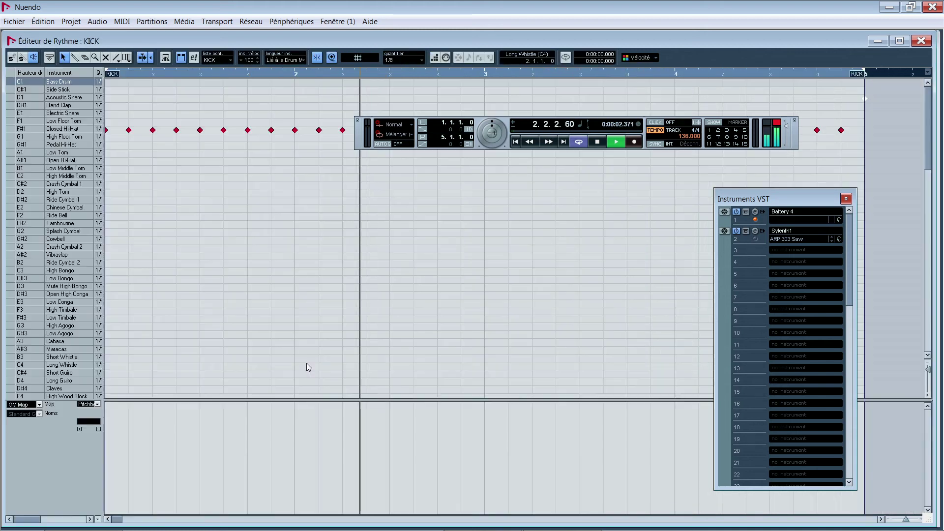
{"action": "left_click_drag", "start_coordinate": [109, 136], "coordinate": [123, 145]}
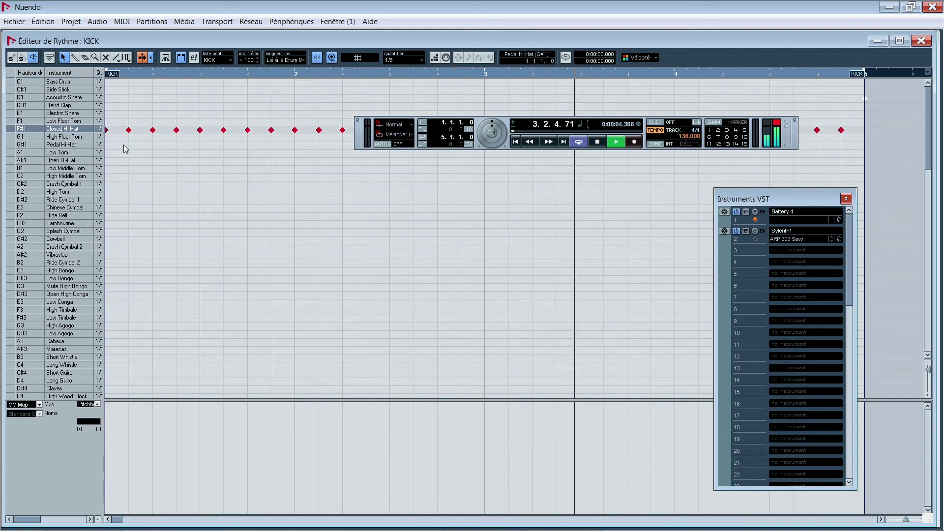
{"action": "key", "text": "Delete"}
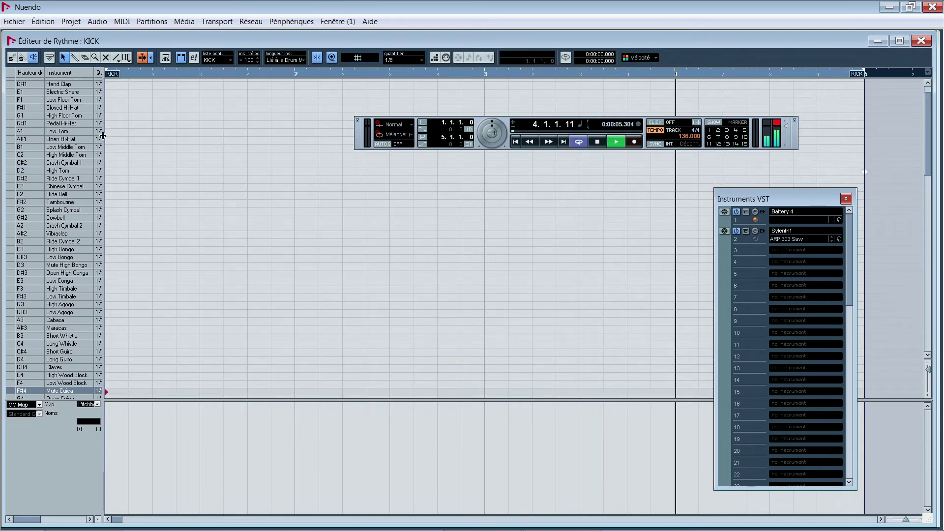
{"action": "scroll", "coordinate": [132, 167], "scroll_direction": "down", "scroll_amount": 2}
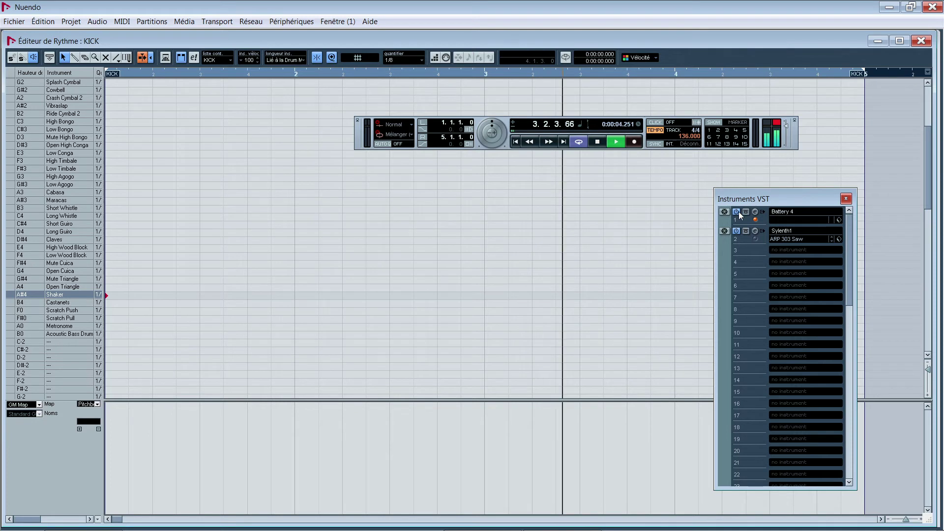
Step: Look up the Ride Mushroom 2 cell in Battery 4, move the remaining note to Short Whistle (B3) and close the instrument window
{"action": "left_click", "coordinate": [755, 212]}
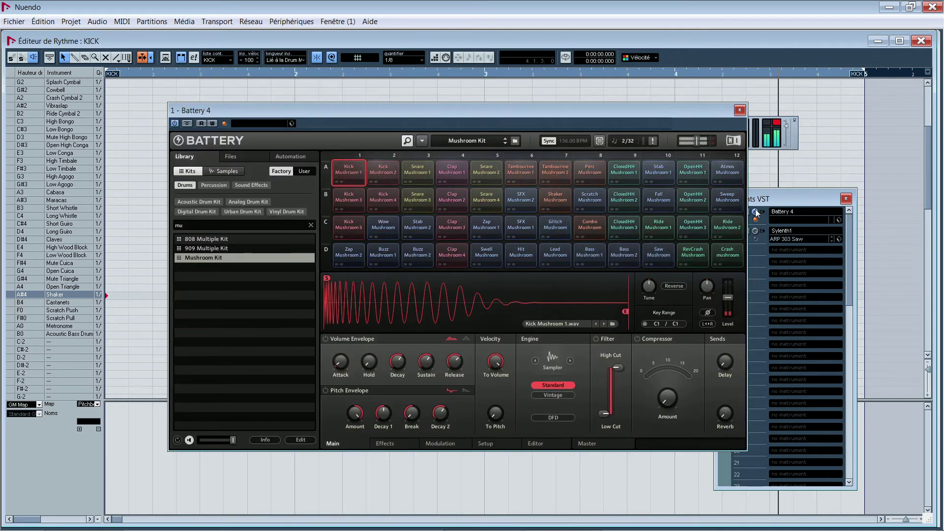
{"action": "left_click", "coordinate": [723, 220]}
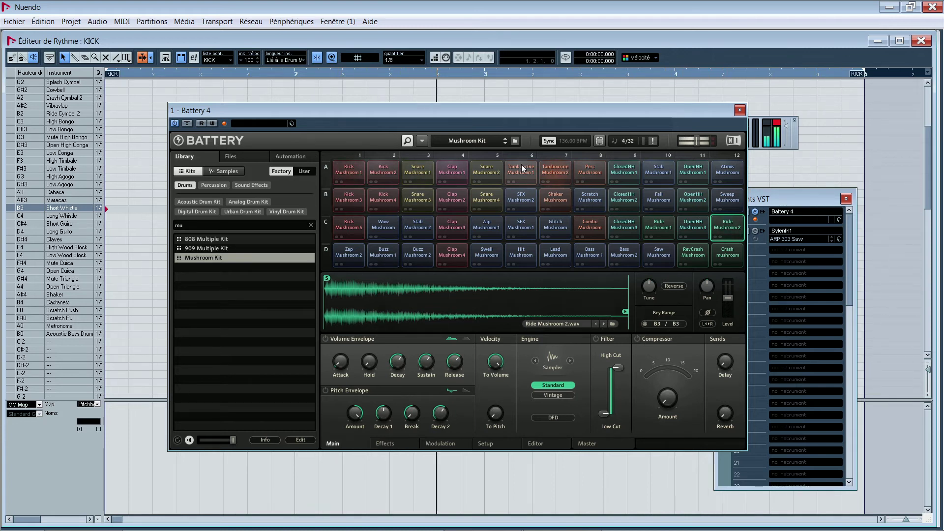
{"action": "left_click", "coordinate": [739, 110]}
Step: Draw Short Whistle (B3) notes at the start of bars 2, 3 and 4
{"action": "right_click", "coordinate": [303, 201]}
{"action": "left_click", "coordinate": [296, 207]}
{"action": "left_click", "coordinate": [485, 210]}
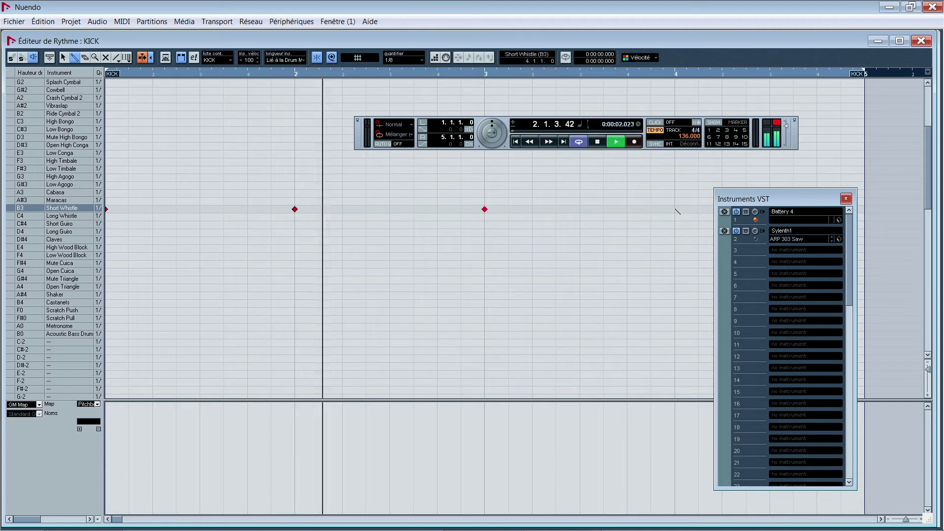
{"action": "left_click", "coordinate": [675, 209]}
{"action": "right_click", "coordinate": [618, 180]}
{"action": "left_click", "coordinate": [632, 186]}
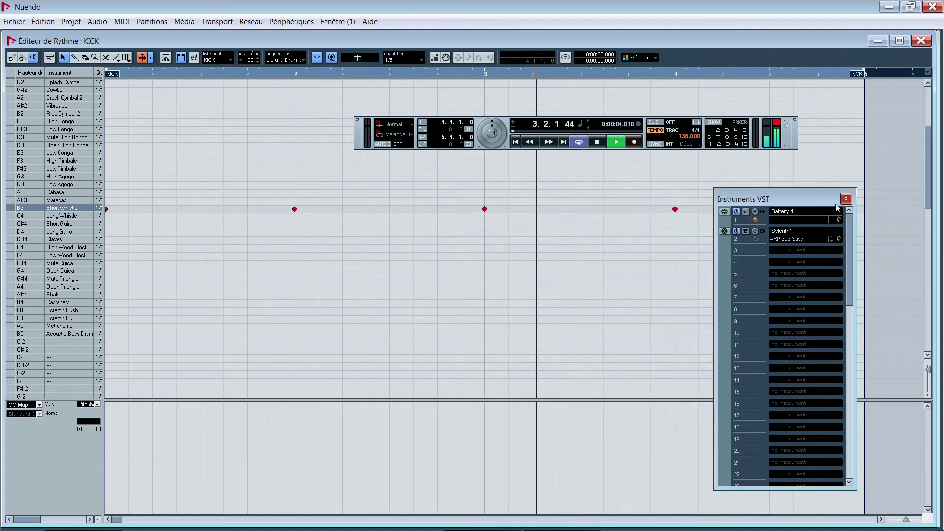
Step: Close the VST Instruments window, set the quantize to 1/8 and move the four Short Whistle notes to the off-beat of beat 2 in every bar
{"action": "key", "text": "F11"}
{"action": "left_click", "coordinate": [417, 61]}
{"action": "left_click", "coordinate": [407, 95]}
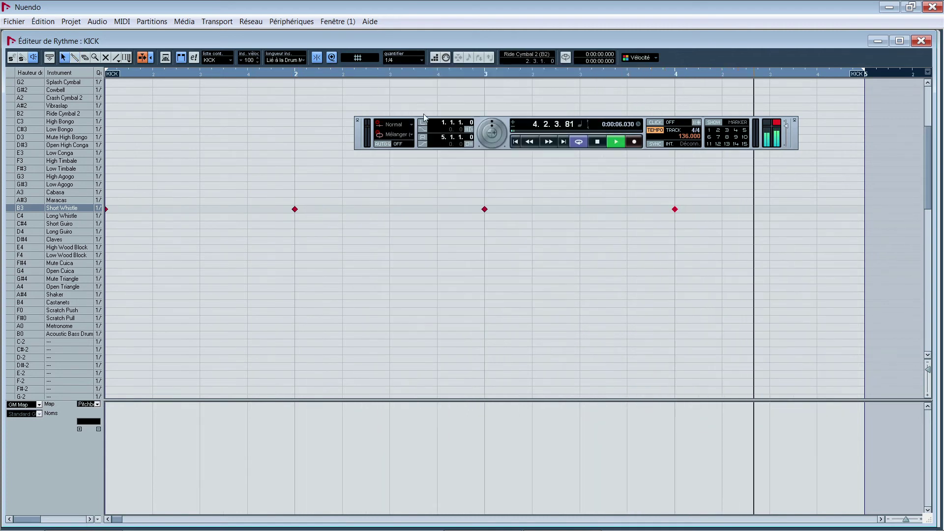
{"action": "left_click", "coordinate": [401, 59]}
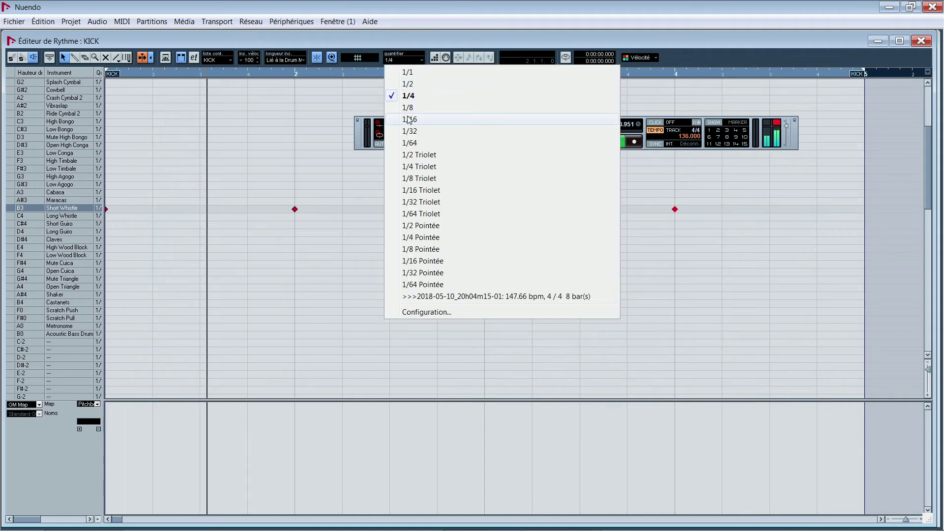
{"action": "left_click", "coordinate": [426, 104]}
{"action": "left_click_drag", "start_coordinate": [704, 197], "coordinate": [108, 207]}
{"action": "left_click_drag", "start_coordinate": [295, 209], "coordinate": [176, 209]}
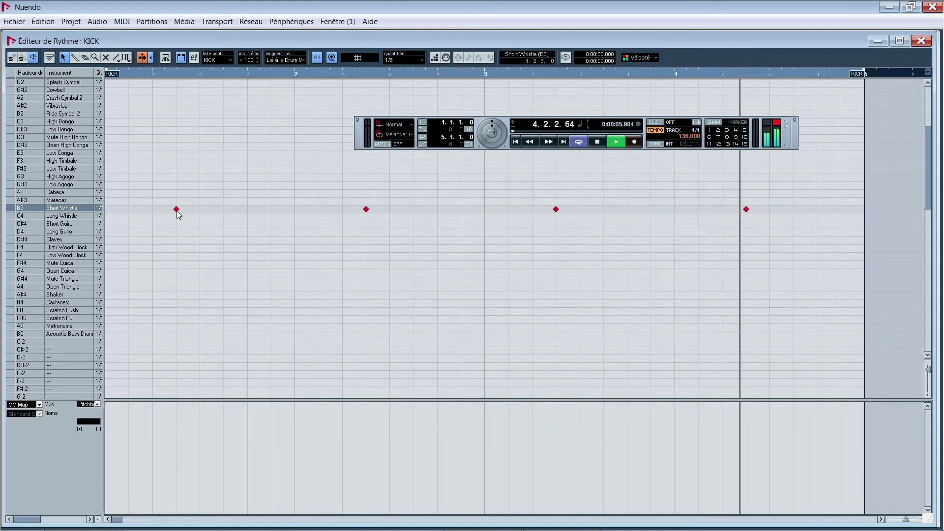
Step: Move the four Short Whistle notes to the off-beat of beat 3 and place copies on the off-beat of beat 1 in every bar
{"action": "left_click_drag", "start_coordinate": [176, 210], "coordinate": [195, 214]}
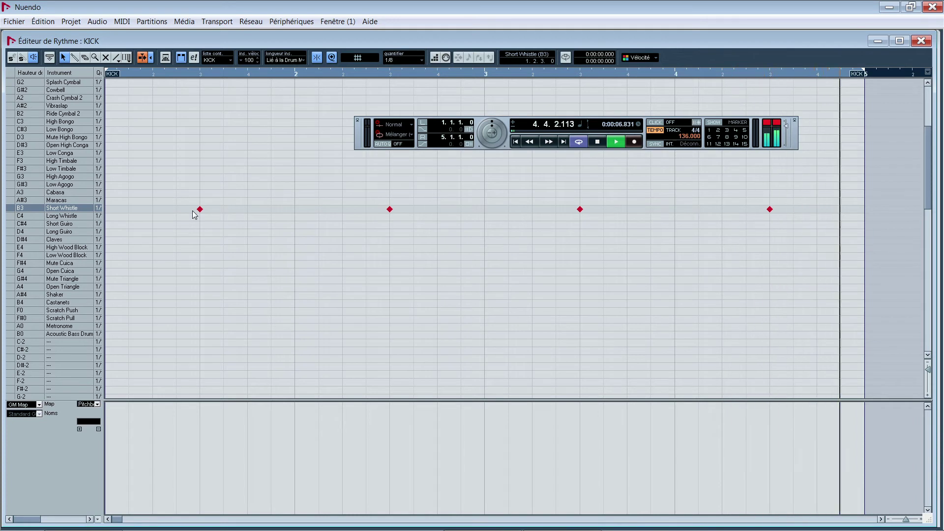
{"action": "left_click_drag", "start_coordinate": [195, 213], "coordinate": [218, 215]}
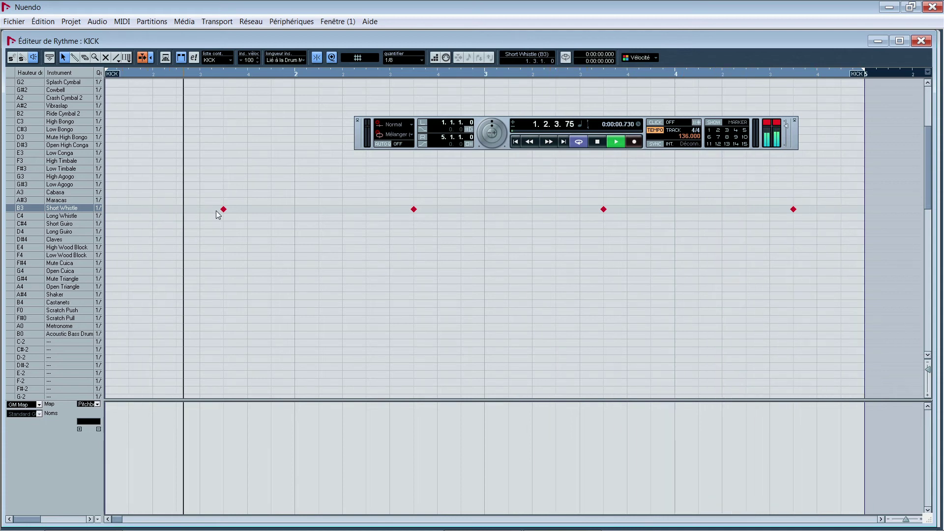
{"action": "left_click_drag", "start_coordinate": [800, 209], "coordinate": [279, 215]}
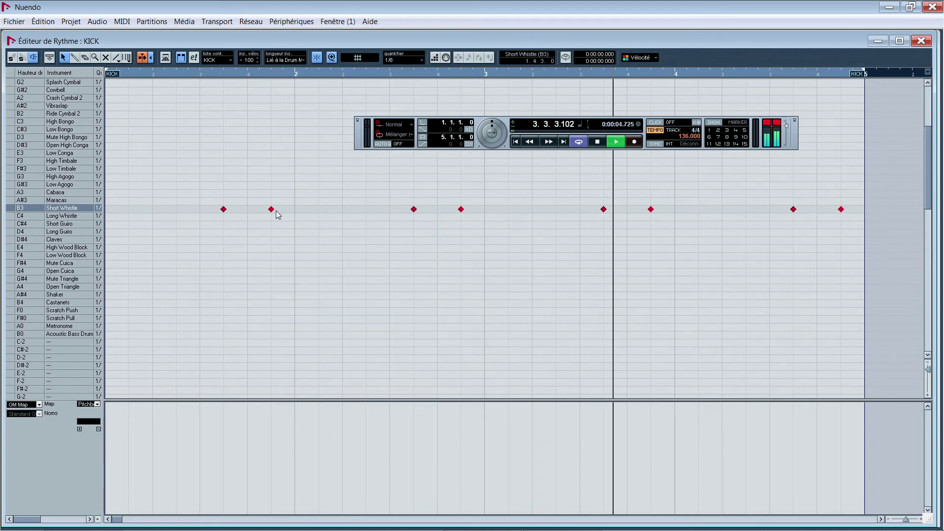
{"action": "left_click_drag", "start_coordinate": [278, 215], "coordinate": [134, 212]}
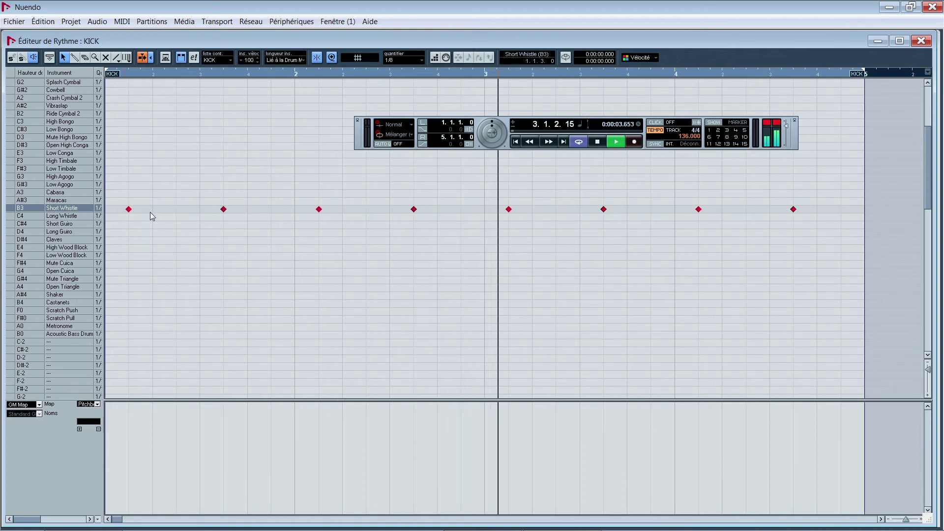
Step: Try shifting all Short Whistle notes onto beats 2 and 4, and onto beats 1 and 3 of every bar
{"action": "left_click_drag", "start_coordinate": [120, 198], "coordinate": [777, 230]}
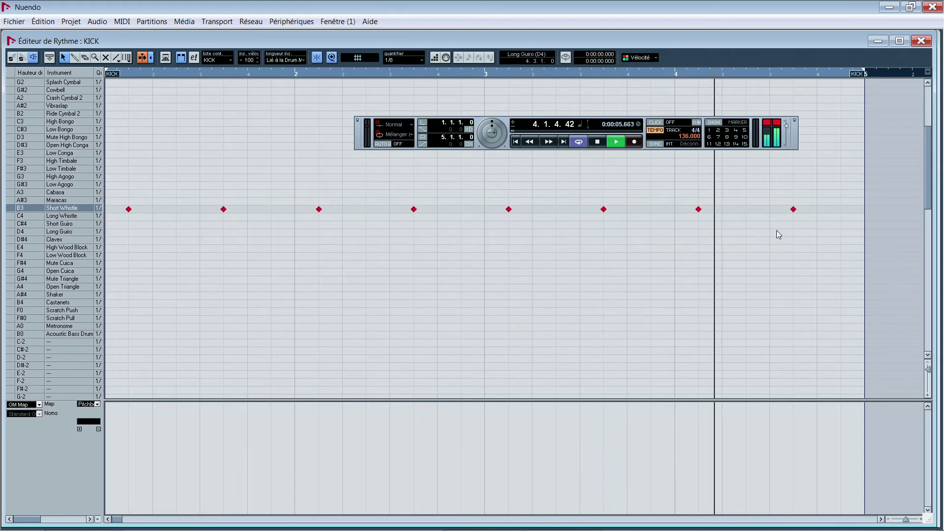
{"action": "left_click_drag", "start_coordinate": [700, 211], "coordinate": [720, 213]}
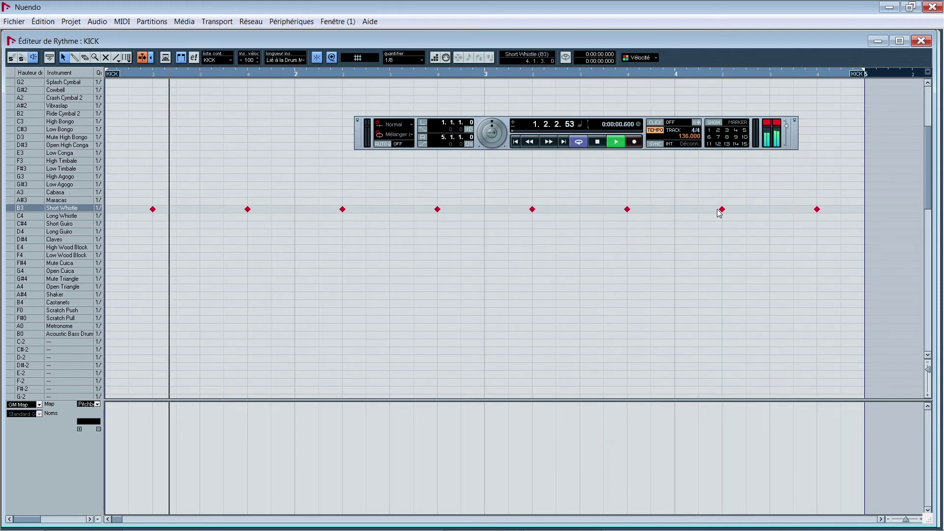
{"action": "left_click_drag", "start_coordinate": [720, 212], "coordinate": [685, 214]}
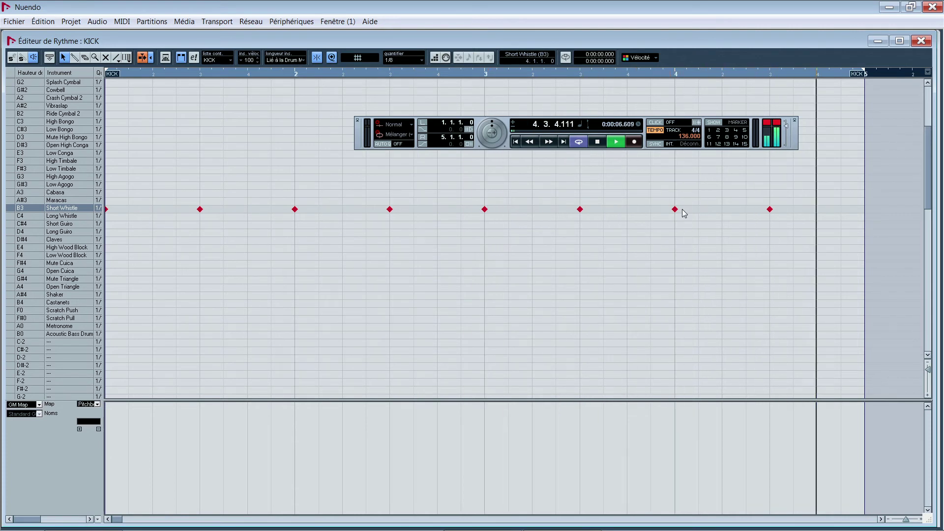
Step: Set the quantize to 1/16 and shift all Short Whistle notes to the off-beats of beats 1 and 3 in every bar
{"action": "left_click", "coordinate": [402, 60]}
{"action": "left_click", "coordinate": [408, 122]}
{"action": "left_click_drag", "start_coordinate": [107, 210], "coordinate": [117, 211]}
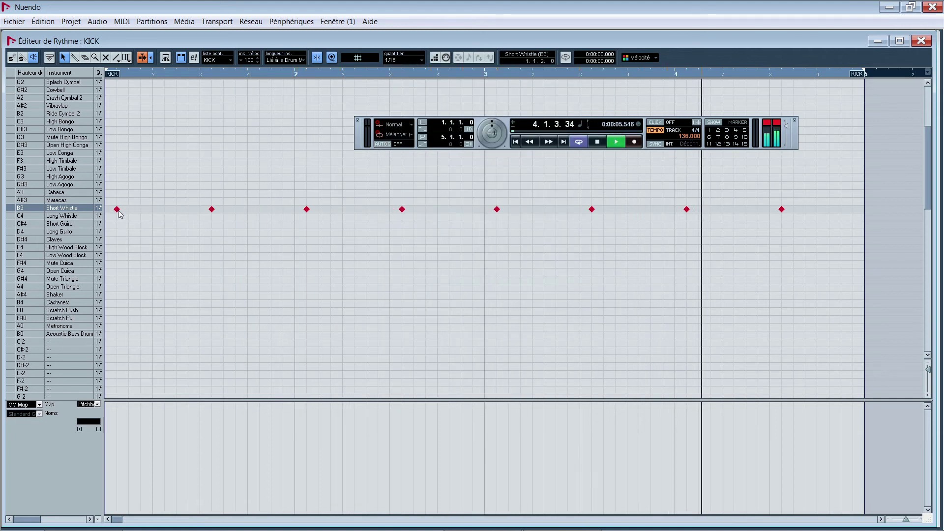
{"action": "left_click_drag", "start_coordinate": [118, 213], "coordinate": [127, 214]}
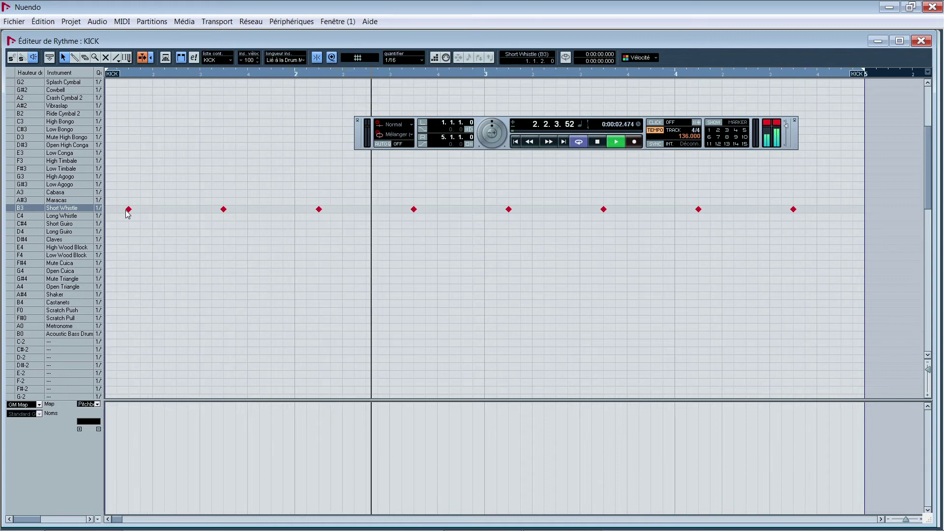
Step: Copy the Short Whistle notes to the off-beats of beats 2 and 4, draw one more at the start of bar 1 and close the drum editor
{"action": "left_click_drag", "start_coordinate": [804, 209], "coordinate": [177, 210]}
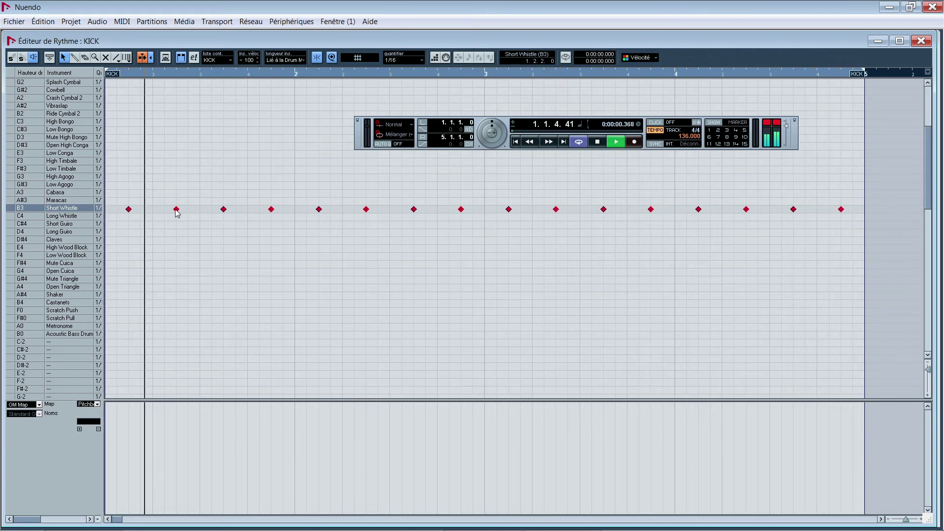
{"action": "right_click", "coordinate": [212, 192]}
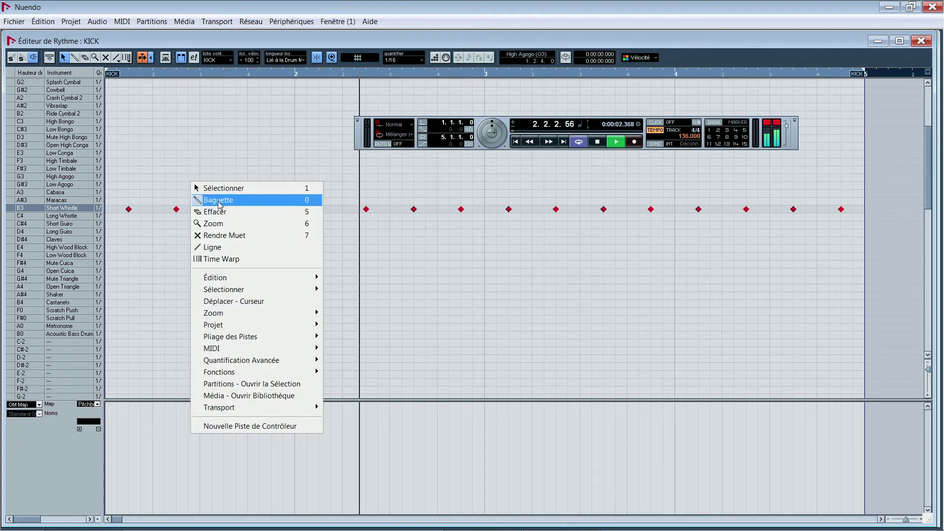
{"action": "left_click", "coordinate": [211, 200]}
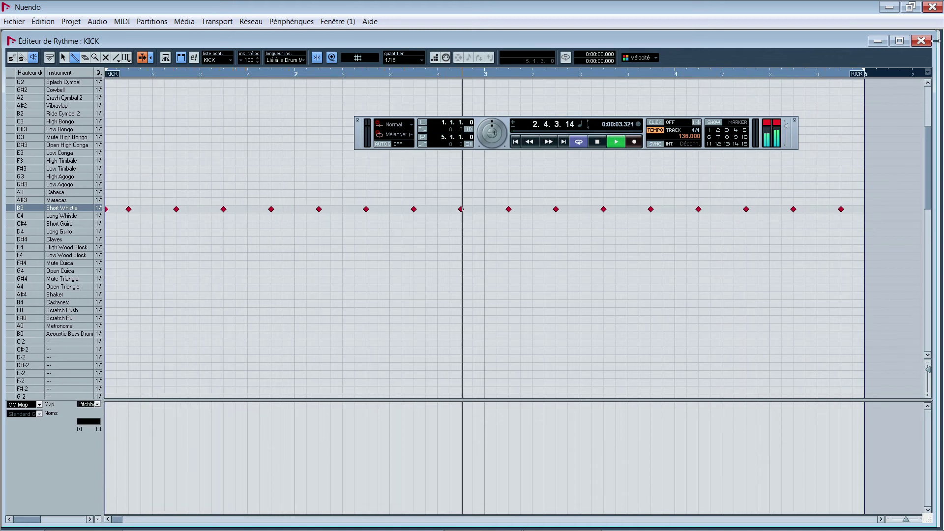
{"action": "left_click", "coordinate": [922, 41]}
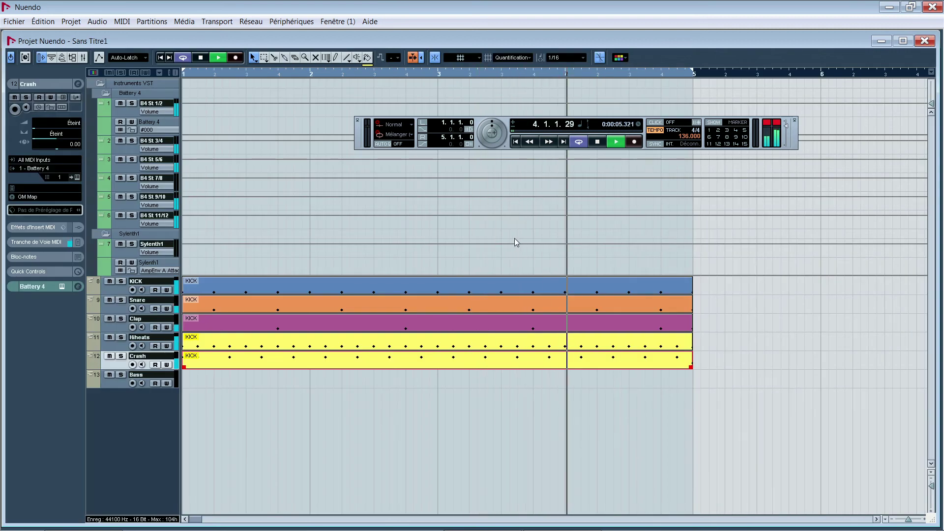
Step: Open the mixer, extend its channel strips to show the insert slots and reposition the mixer window
{"action": "key", "text": "F3"}
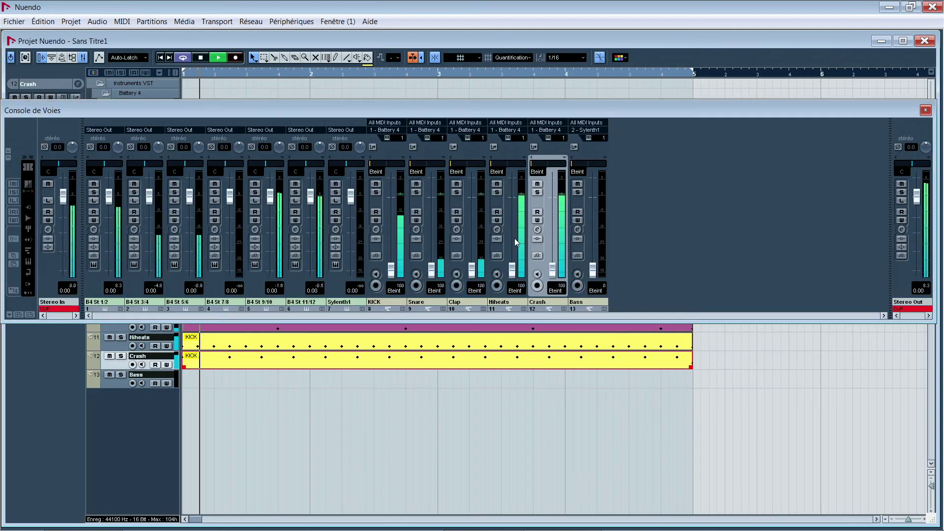
{"action": "left_click", "coordinate": [8, 157]}
{"action": "left_click", "coordinate": [31, 107]}
{"action": "mouse_move", "coordinate": [196, 41]}
{"action": "left_mouse_down"}
{"action": "mouse_move", "coordinate": [226, 51]}
{"action": "mouse_move", "coordinate": [208, 49]}
{"action": "left_mouse_up"}
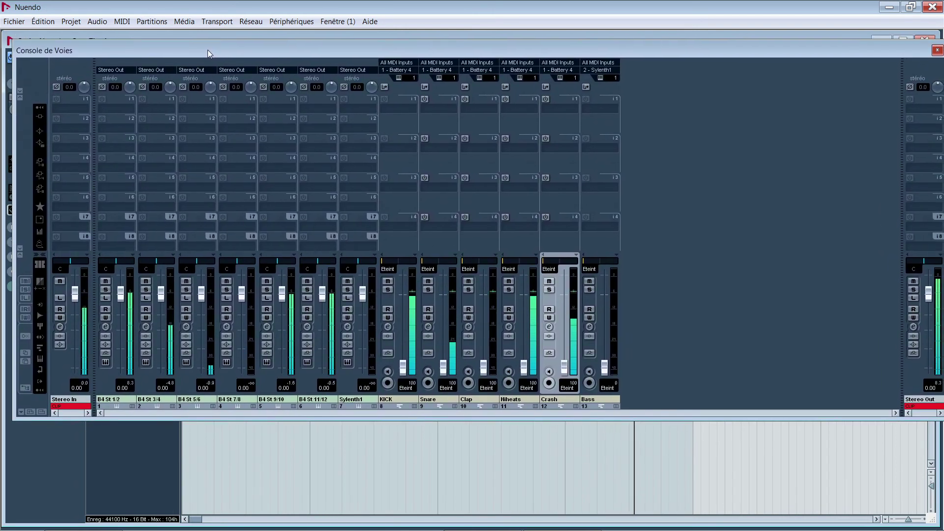
Step: Center the pan and set the volume to 100 on both the KICK and Snare MIDI channels
{"action": "left_click", "coordinate": [392, 269]}
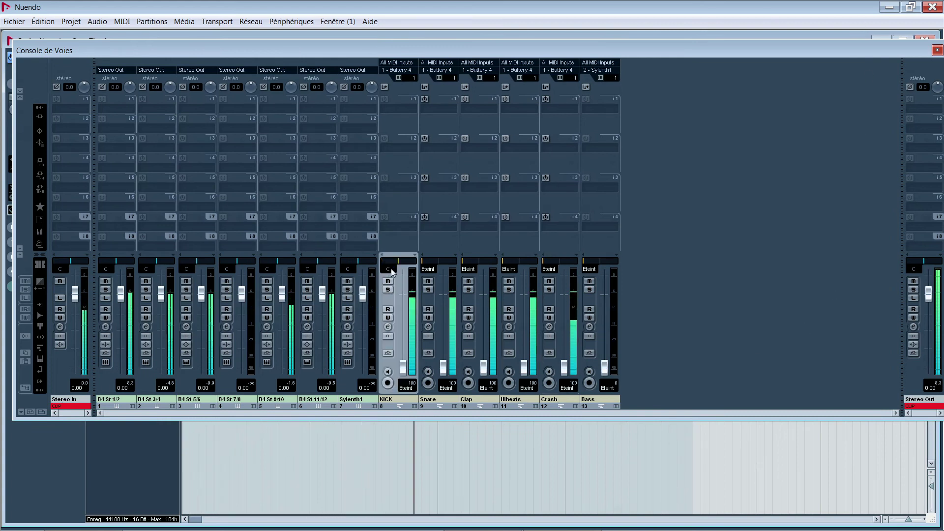
{"action": "type", "text": "100"}
{"action": "key", "text": "Return"}
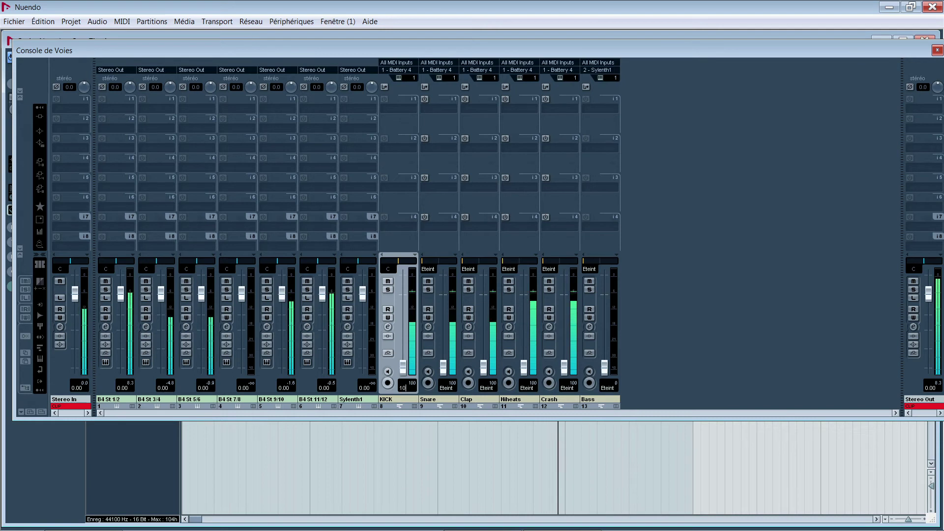
{"action": "double_click", "coordinate": [429, 270]}
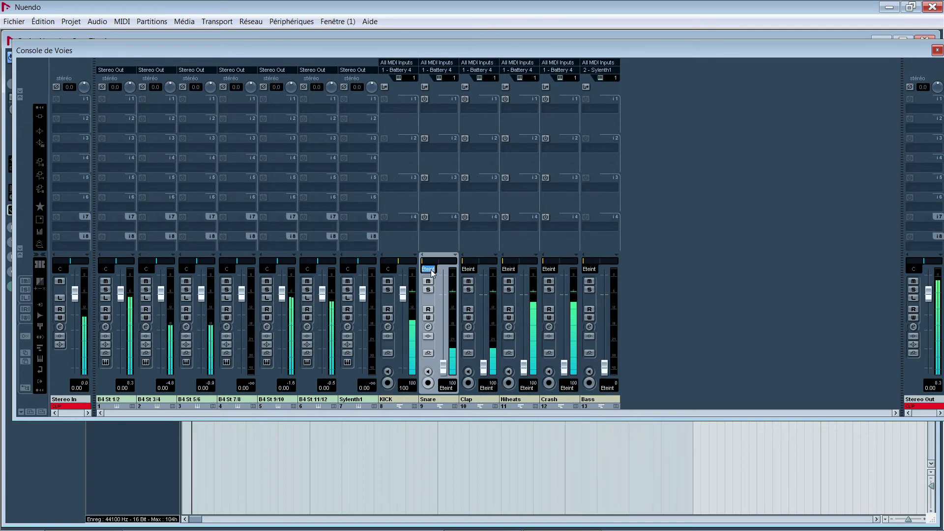
{"action": "type", "text": "0"}
{"action": "key", "text": "Return"}
{"action": "double_click", "coordinate": [448, 388]}
{"action": "type", "text": "100"}
{"action": "key", "text": "Return"}
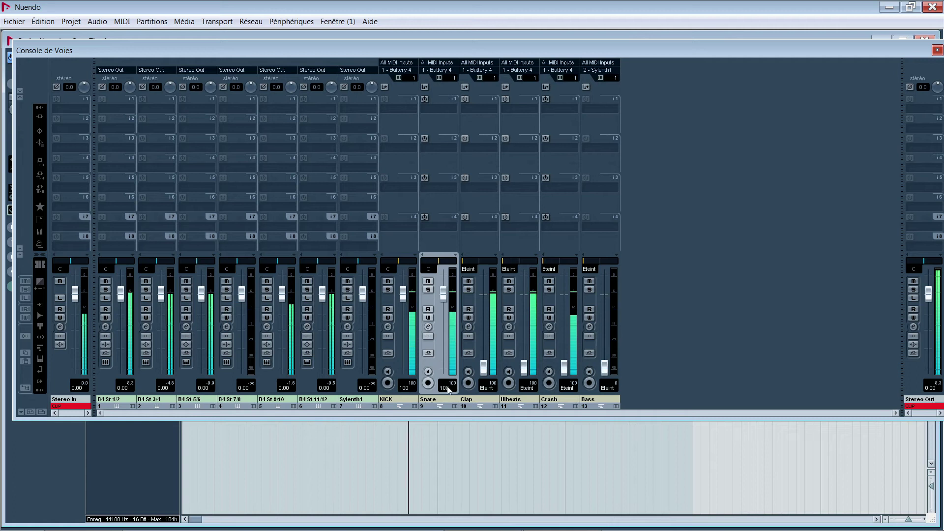
Step: Center the pan and set the volume to 100 on both the Clap and Hiheats MIDI channels
{"action": "left_click", "coordinate": [485, 392]}
{"action": "double_click", "coordinate": [468, 269]}
{"action": "type", "text": "0"}
{"action": "key", "text": "Return"}
{"action": "double_click", "coordinate": [483, 388]}
{"action": "type", "text": "100"}
{"action": "key", "text": "Return"}
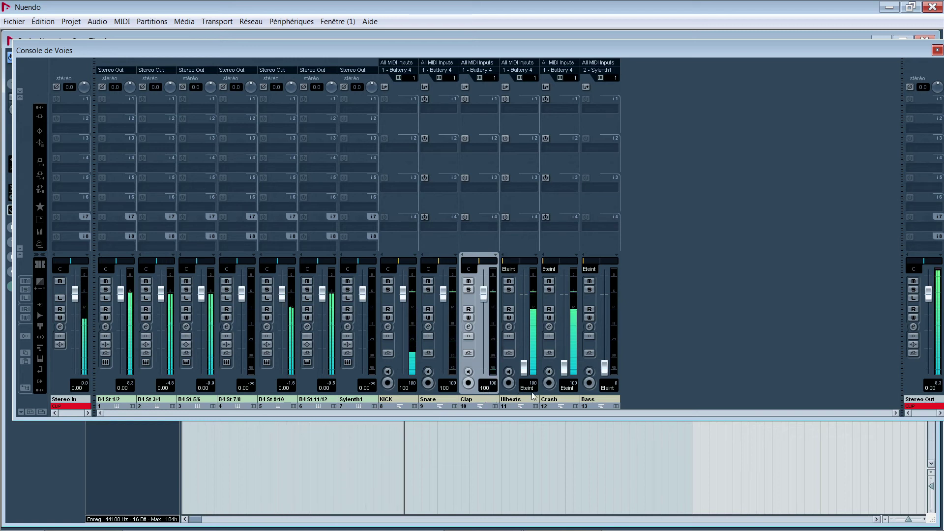
{"action": "double_click", "coordinate": [524, 389]}
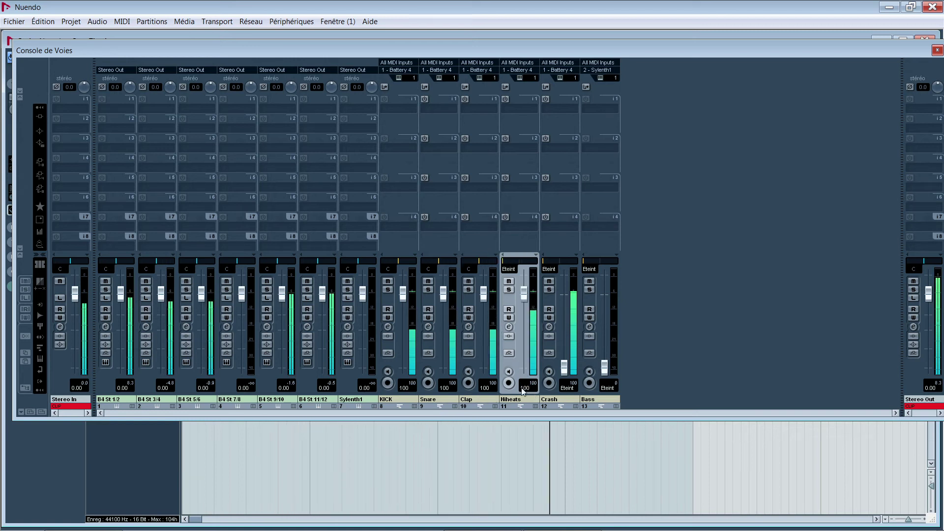
{"action": "double_click", "coordinate": [508, 269]}
{"action": "type", "text": "0"}
{"action": "key", "text": "Return"}
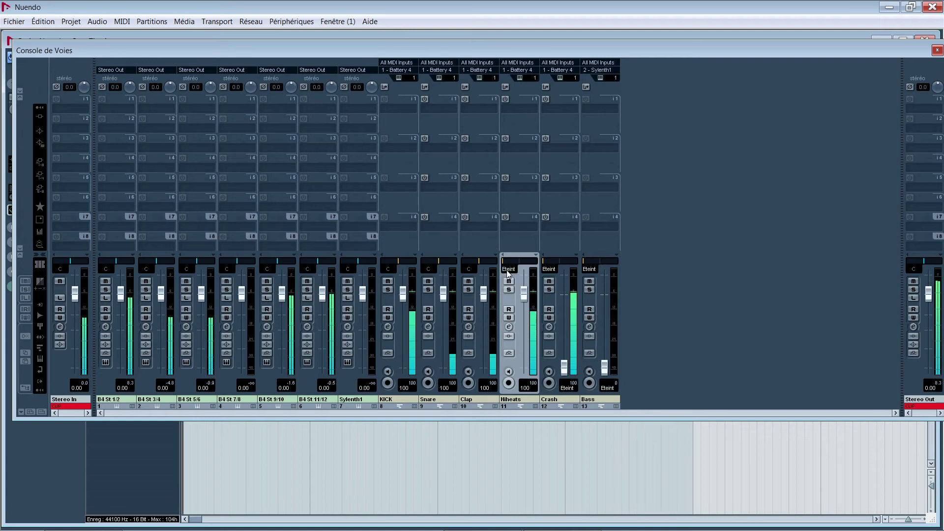
Step: Center the pan of the Crash and Bass MIDI channels and set the Crash volume to 100
{"action": "double_click", "coordinate": [549, 270]}
{"action": "type", "text": "0"}
{"action": "key", "text": "Return"}
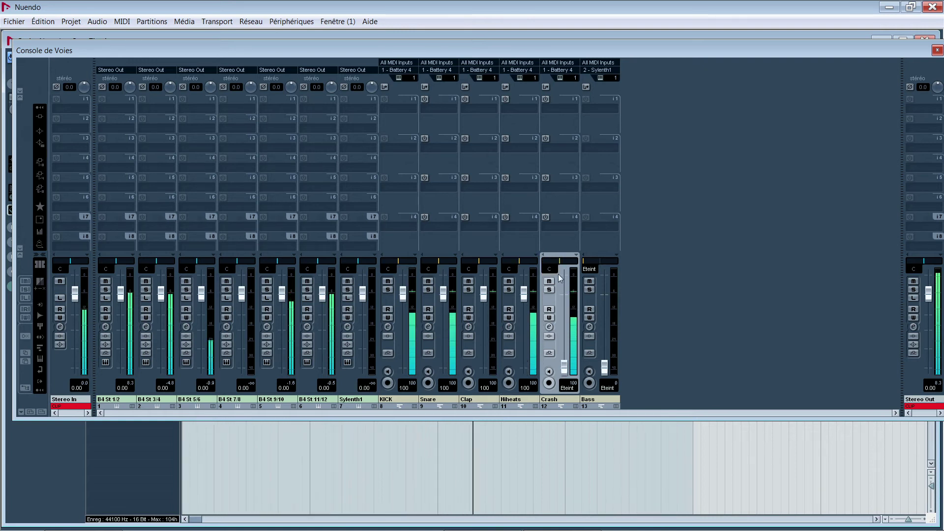
{"action": "double_click", "coordinate": [591, 269]}
{"action": "type", "text": "0"}
{"action": "key", "text": "Return"}
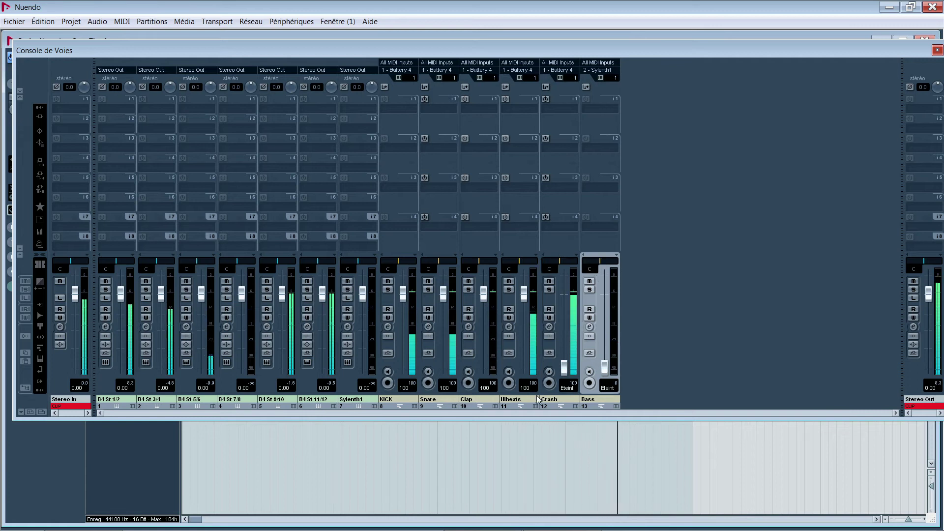
{"action": "double_click", "coordinate": [568, 388]}
{"action": "type", "text": "100"}
{"action": "key", "text": "Return"}
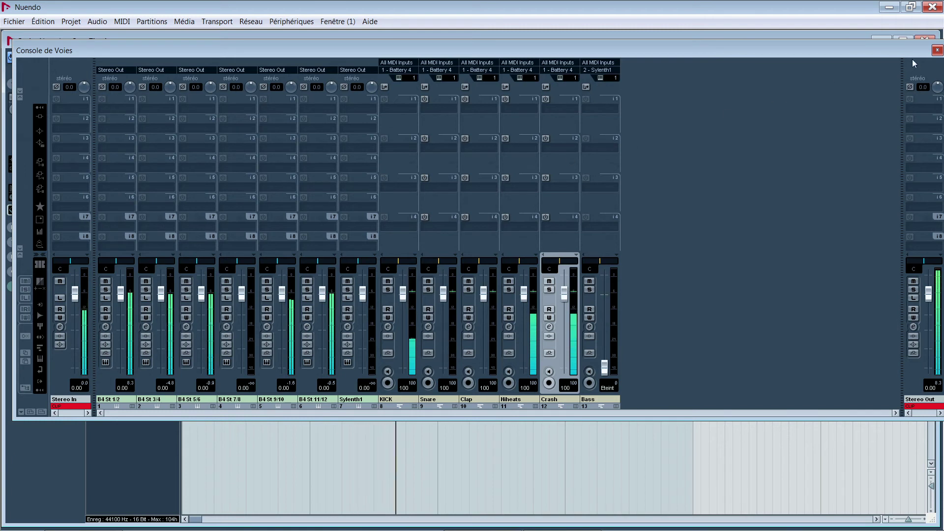
Step: Close the mixer and add three stereo group tracks to the project
{"action": "key", "text": "F3"}
{"action": "right_click", "coordinate": [138, 418]}
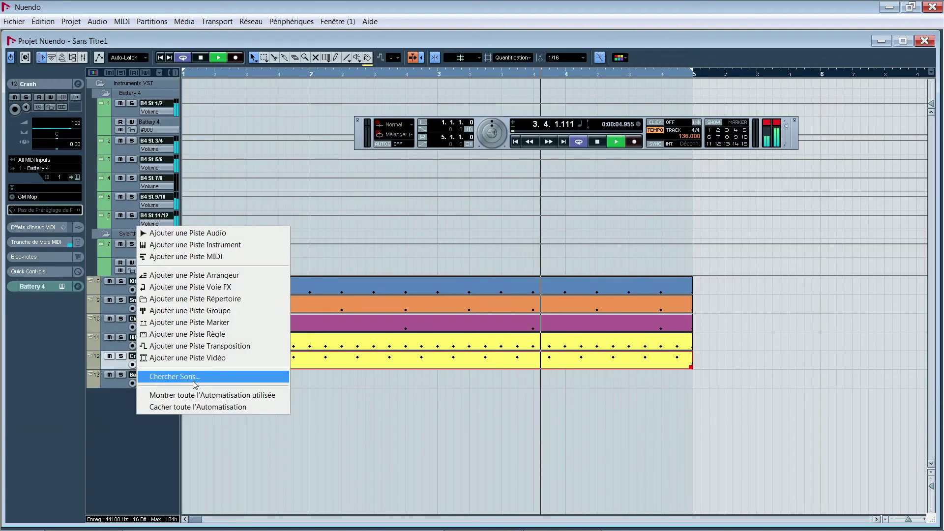
{"action": "left_click", "coordinate": [264, 310]}
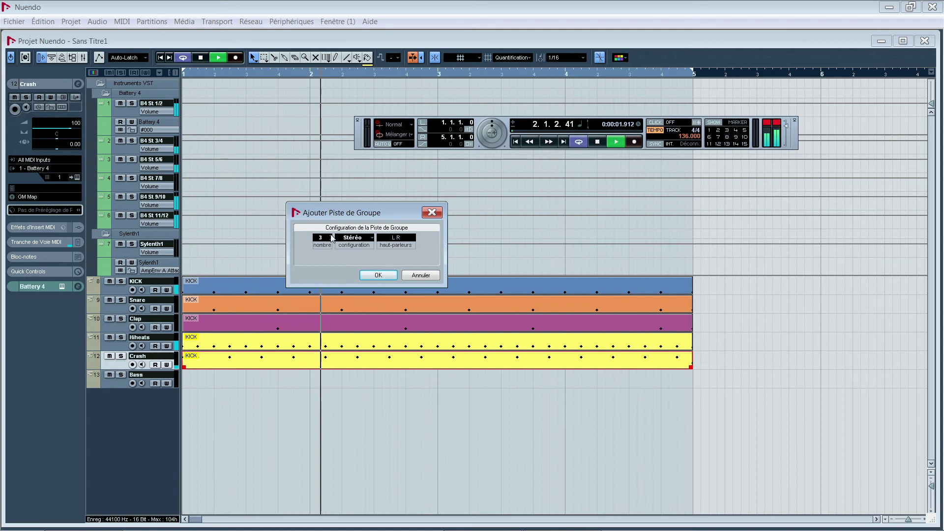
{"action": "left_click", "coordinate": [378, 275]}
Step: Add one mono group track and name it Kick mono
{"action": "right_click", "coordinate": [150, 480]}
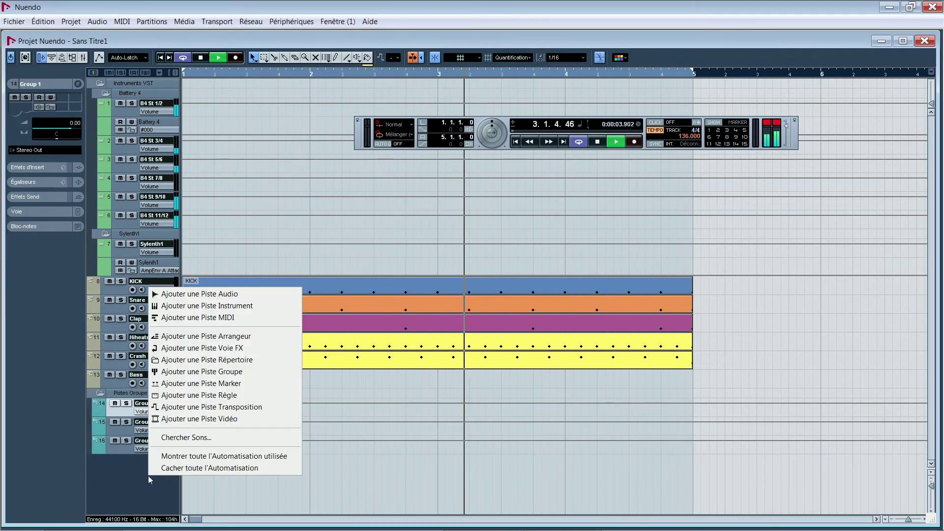
{"action": "left_click", "coordinate": [294, 372]}
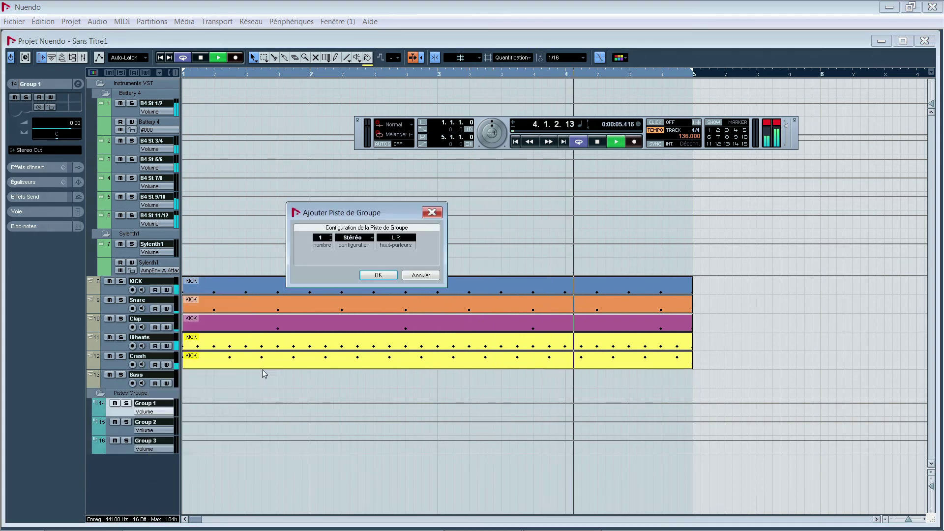
{"action": "left_click", "coordinate": [359, 251]}
{"action": "left_click", "coordinate": [363, 251]}
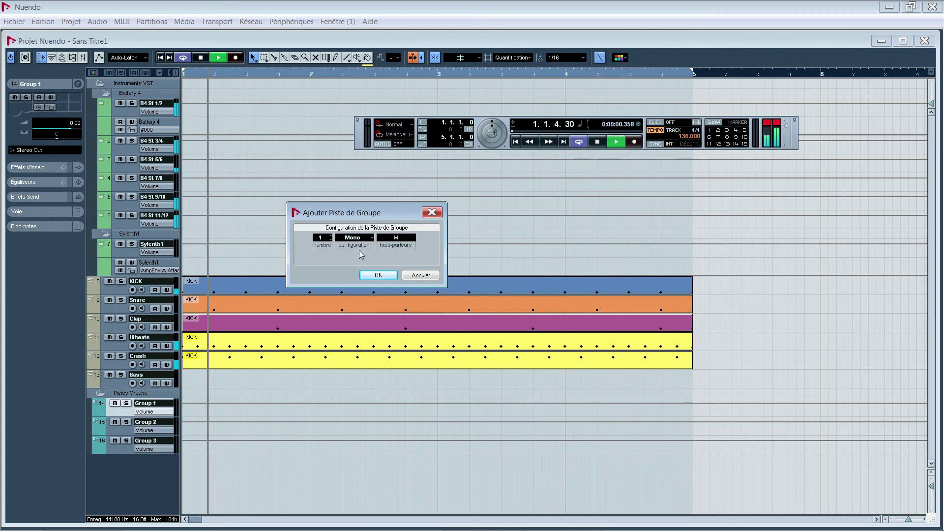
{"action": "left_click", "coordinate": [378, 275]}
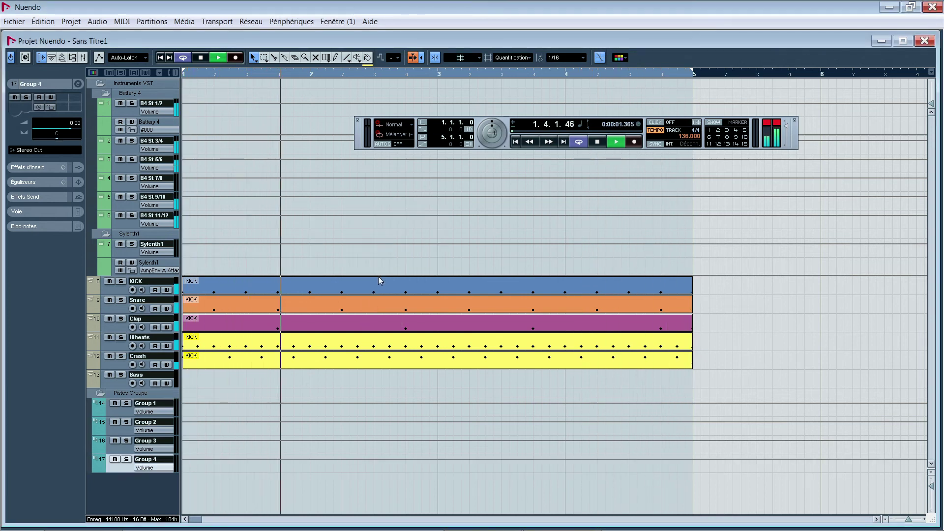
{"action": "double_click", "coordinate": [159, 460]}
{"action": "type", "text": "Kick mono"}
{"action": "key", "text": "Return"}
Step: Rename the three stereo group tracks as Drums, Percussions and Kick
{"action": "double_click", "coordinate": [157, 405]}
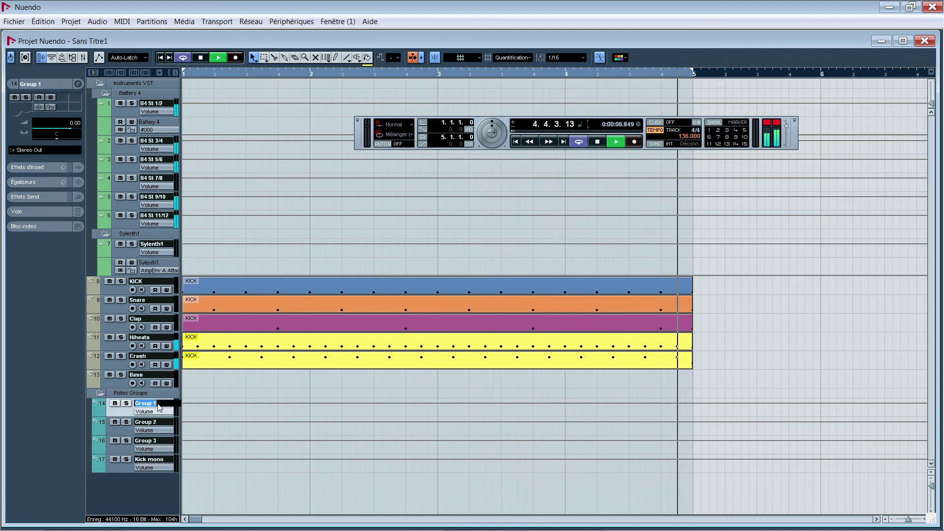
{"action": "type", "text": "Drums"}
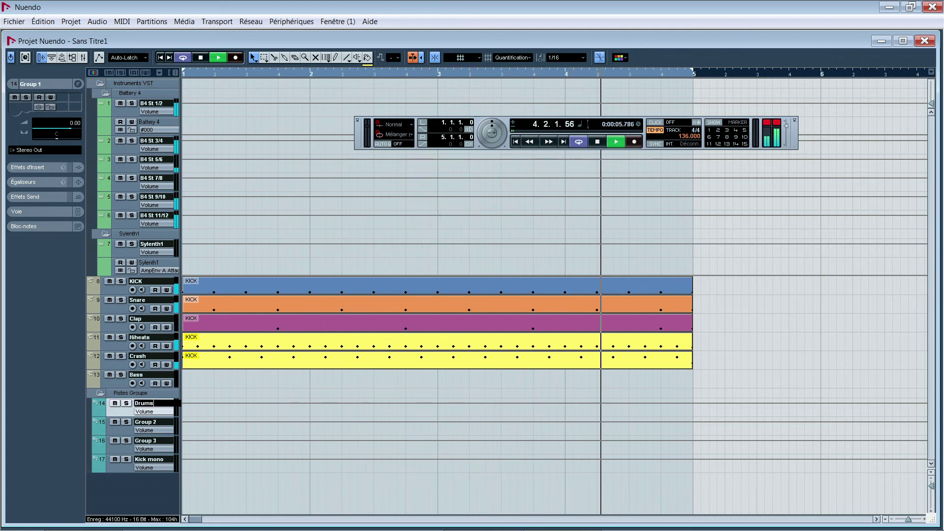
{"action": "double_click", "coordinate": [165, 423]}
{"action": "type", "text": "P"}
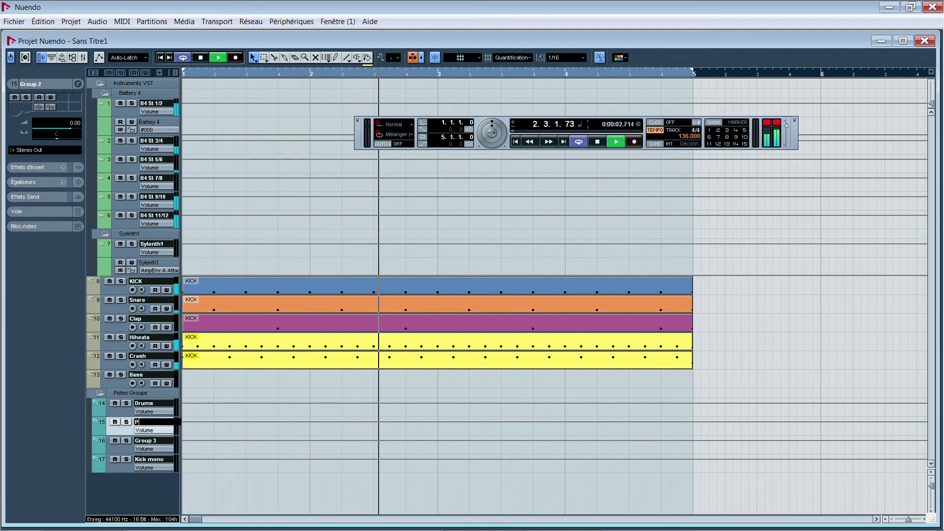
{"action": "type", "text": "ercussions"}
{"action": "key", "text": "Return"}
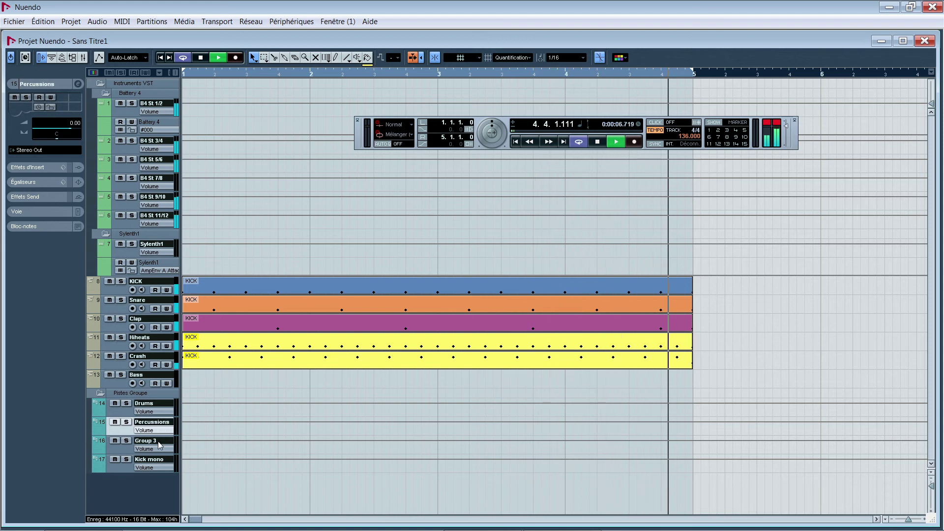
{"action": "left_click", "coordinate": [162, 439]}
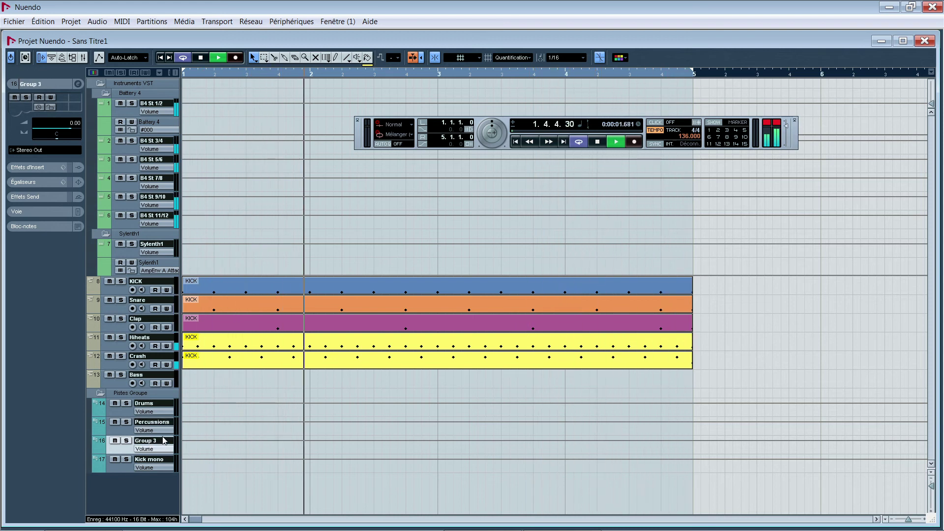
{"action": "double_click", "coordinate": [163, 440]}
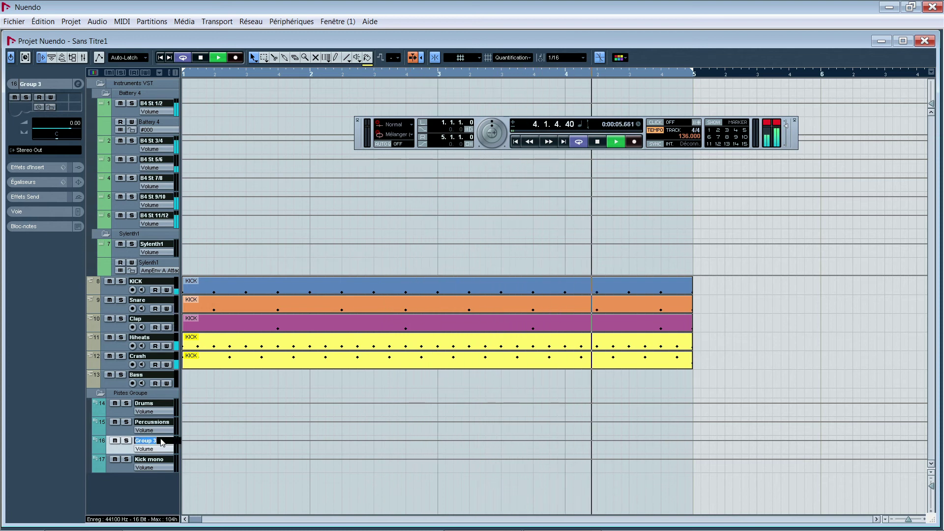
{"action": "type", "text": "Ki"}
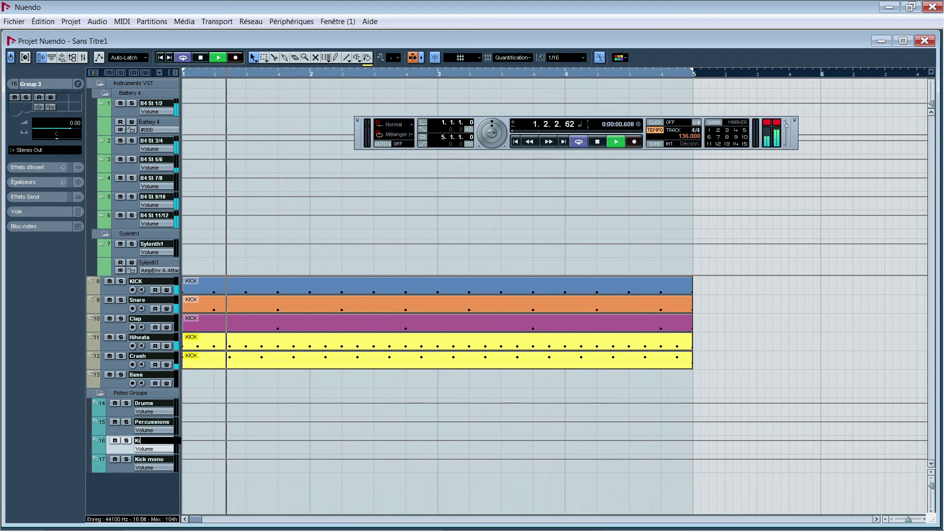
{"action": "key", "text": "Return"}
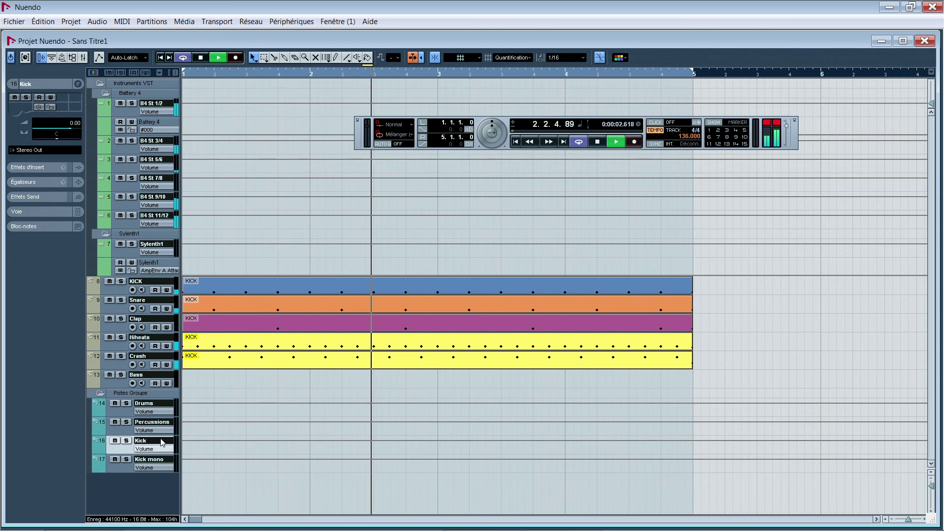
Step: In the mixer, solo the B4 St 1/2 channel, rename it Kick and route its output to the Kick mono group
{"action": "key", "text": "F3"}
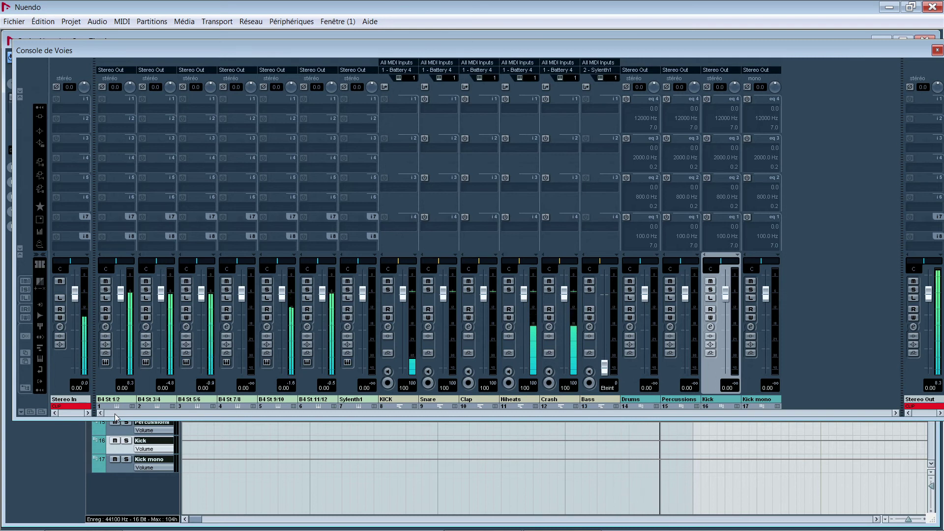
{"action": "left_click", "coordinate": [105, 289]}
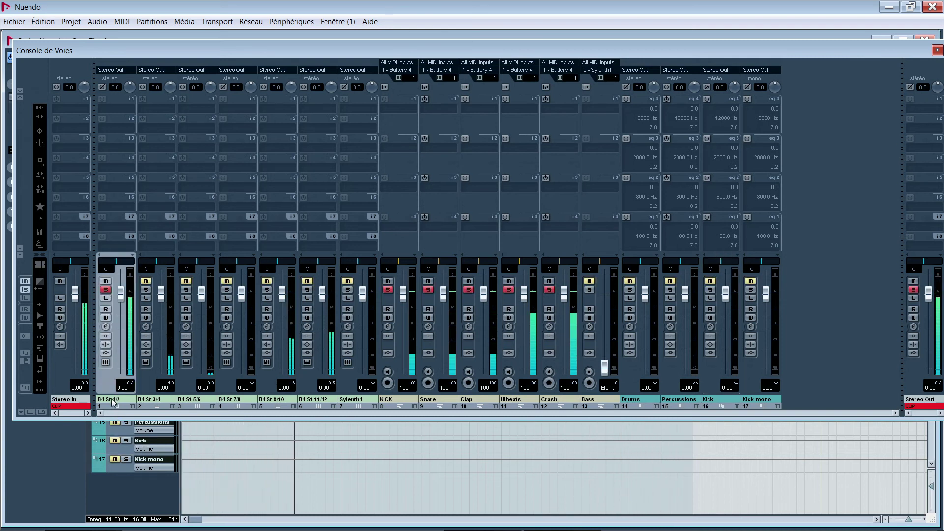
{"action": "double_click", "coordinate": [113, 401]}
{"action": "type", "text": "Kick"}
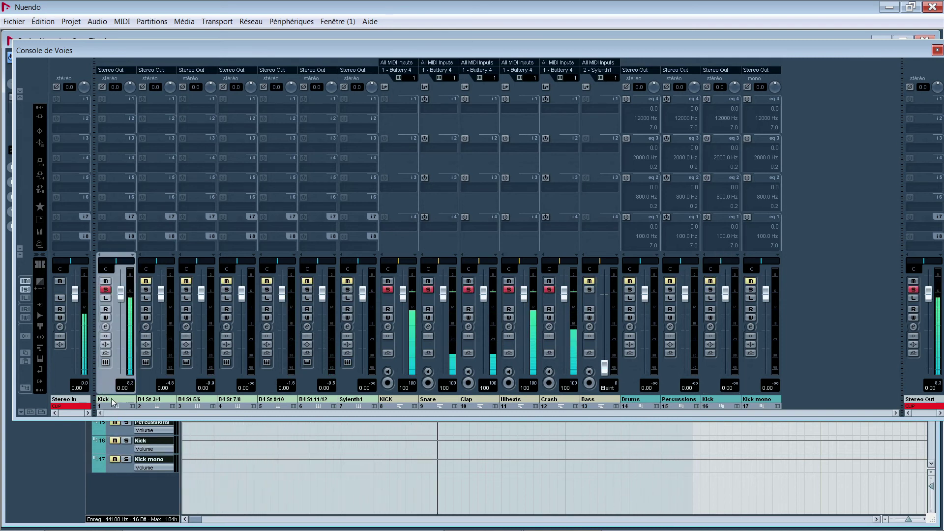
{"action": "left_click", "coordinate": [117, 70]}
{"action": "mouse_move", "coordinate": [150, 136]}
{"action": "left_click", "coordinate": [224, 171]}
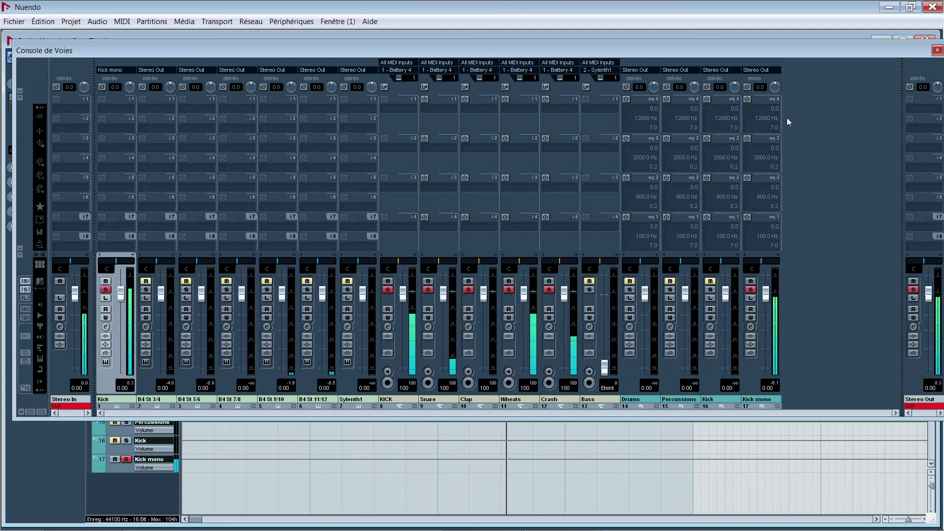
Step: Route the Kick mono group's output to the Drums group and show the insert slots on the group channels
{"action": "left_click", "coordinate": [757, 69]}
{"action": "mouse_move", "coordinate": [787, 136]}
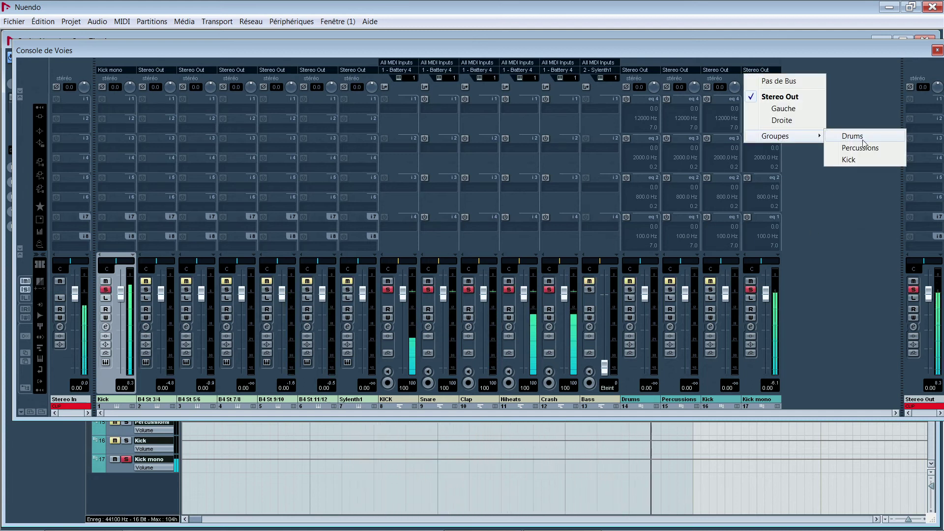
{"action": "left_click", "coordinate": [856, 137]}
{"action": "left_click", "coordinate": [748, 293]}
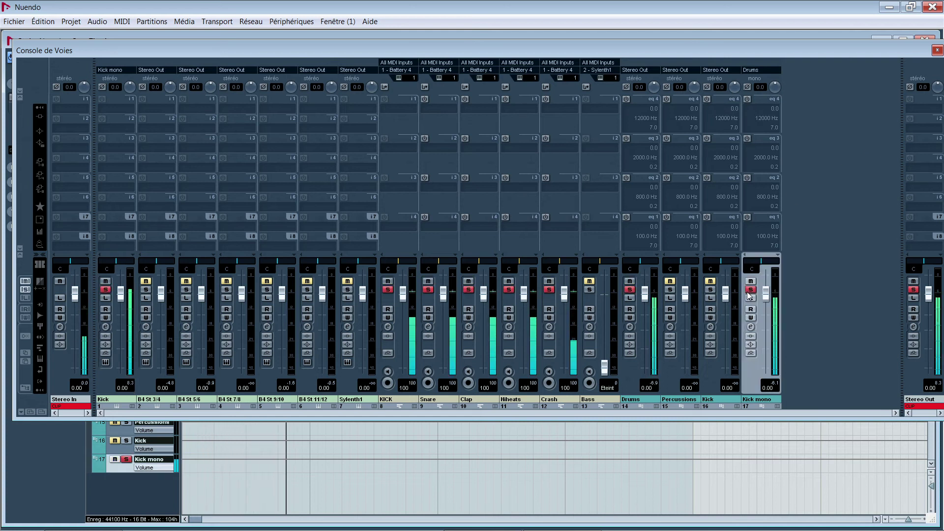
{"action": "left_click", "coordinate": [40, 117]}
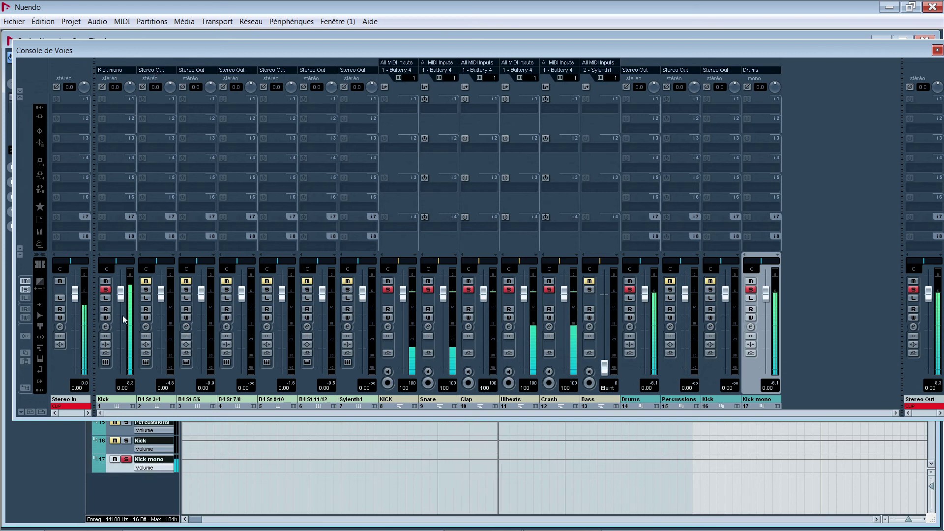
Step: Solo the B4 St 3/4 channel and route its output to the Drums group
{"action": "left_click", "coordinate": [146, 289]}
{"action": "left_click", "coordinate": [156, 70]}
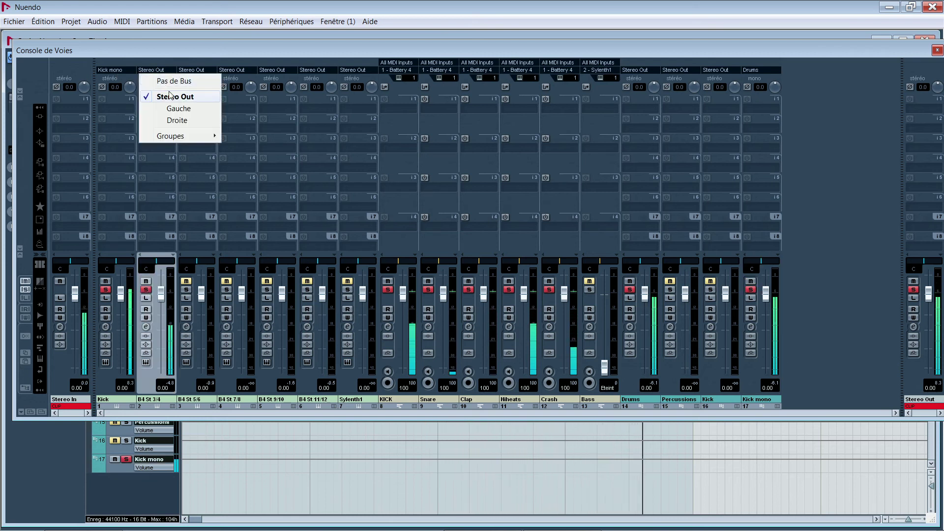
{"action": "mouse_move", "coordinate": [197, 136]}
{"action": "left_click", "coordinate": [266, 136]}
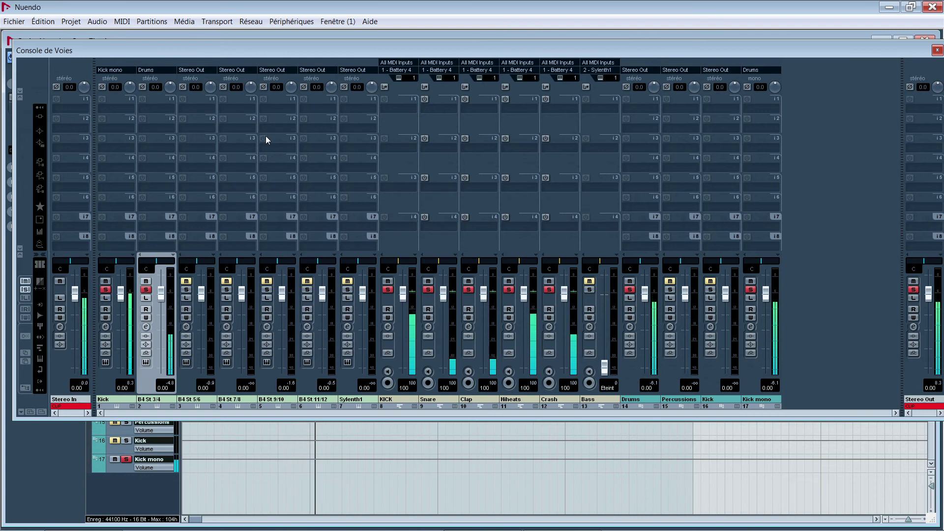
Step: Rename the B4 St 3/4 mixer channel as snares
{"action": "left_click", "coordinate": [203, 70]}
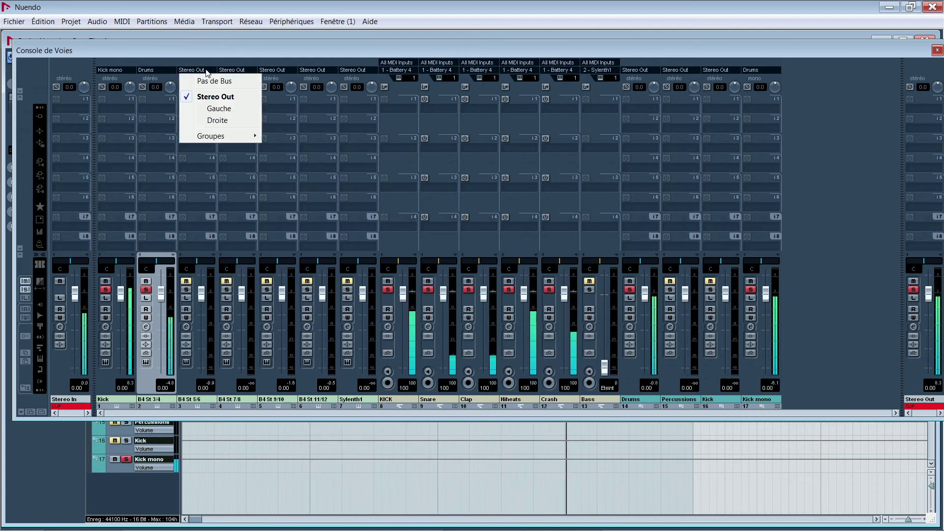
{"action": "left_click", "coordinate": [158, 399]}
{"action": "double_click", "coordinate": [158, 399]}
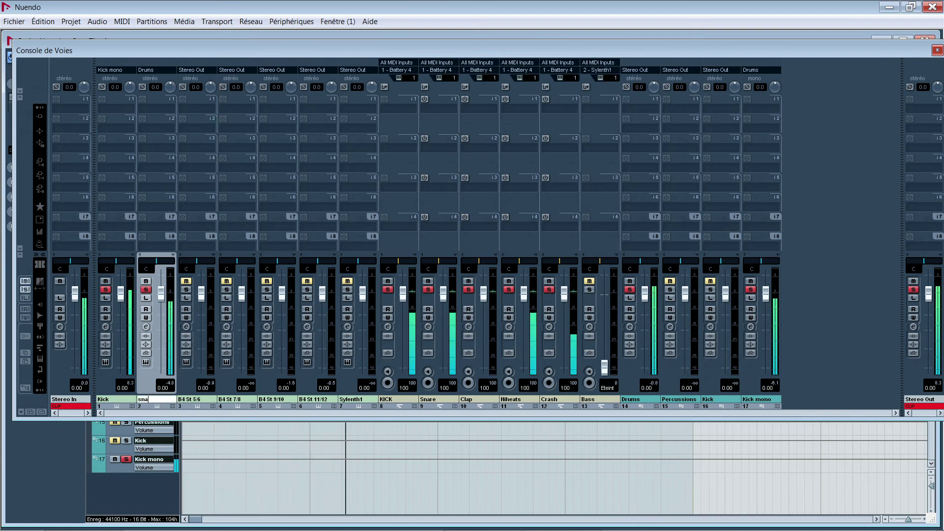
{"action": "type", "text": "snares"}
{"action": "key", "text": "Return"}
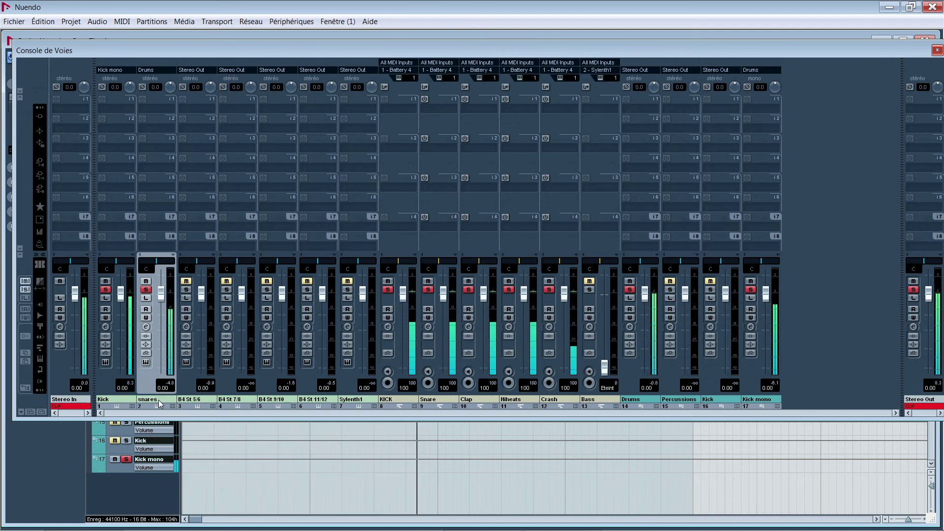
Step: Solo the B4 St 5/6 channel and rename it as clap
{"action": "left_click", "coordinate": [184, 290]}
{"action": "double_click", "coordinate": [197, 400]}
{"action": "type", "text": "clap"}
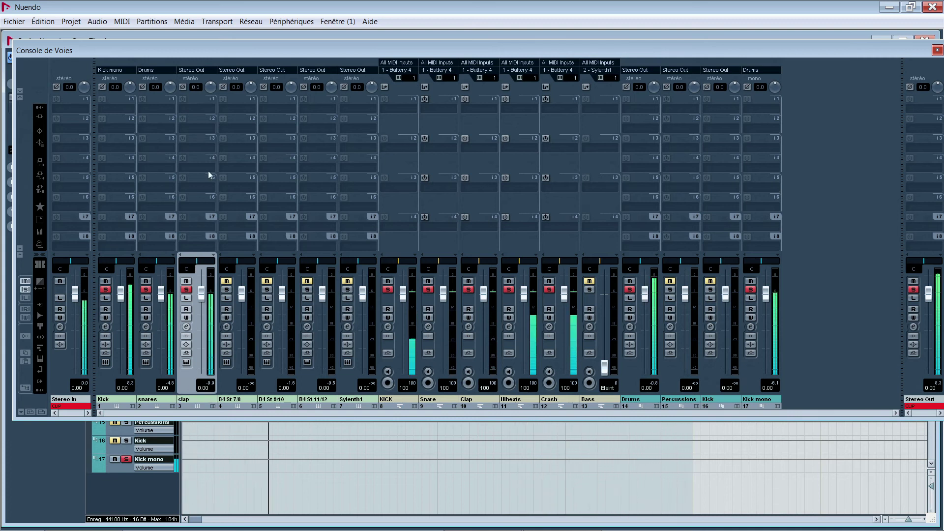
Step: Route the outputs of the clap and snares channels to the Percussions group
{"action": "left_click", "coordinate": [199, 70]}
{"action": "mouse_move", "coordinate": [223, 136]}
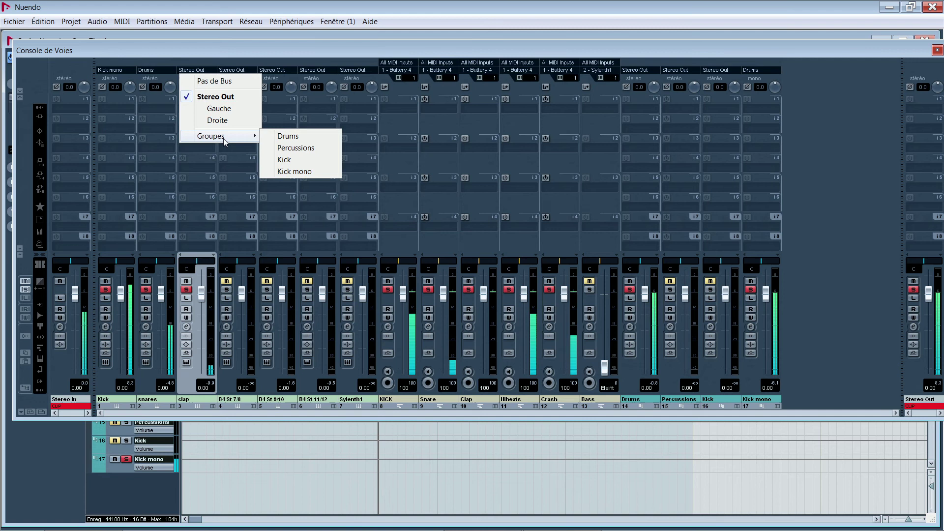
{"action": "left_click", "coordinate": [295, 147]}
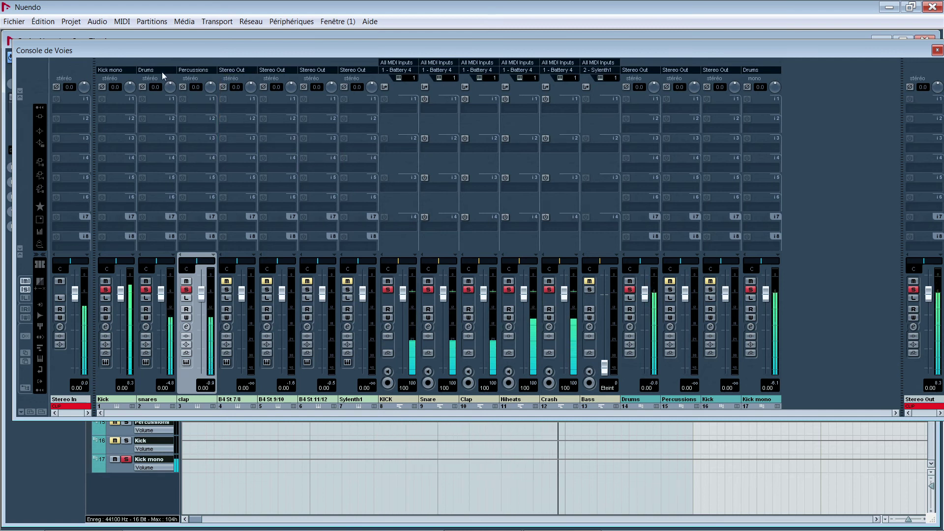
{"action": "left_click", "coordinate": [157, 70]}
{"action": "mouse_move", "coordinate": [192, 139]}
{"action": "left_click", "coordinate": [258, 148]}
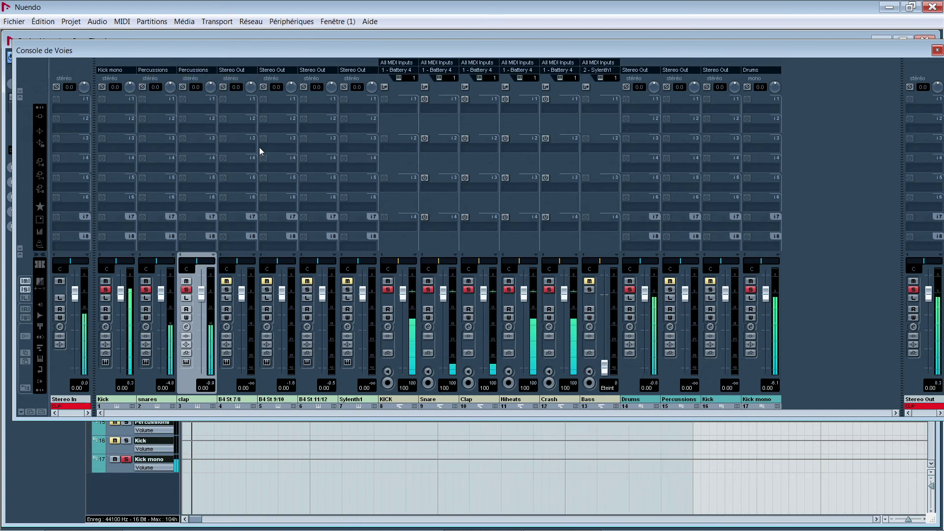
Step: Solo the B4 St 7/8, Sylenth1 and B4 St 11/12 channels in the mixer
{"action": "left_click", "coordinate": [228, 290]}
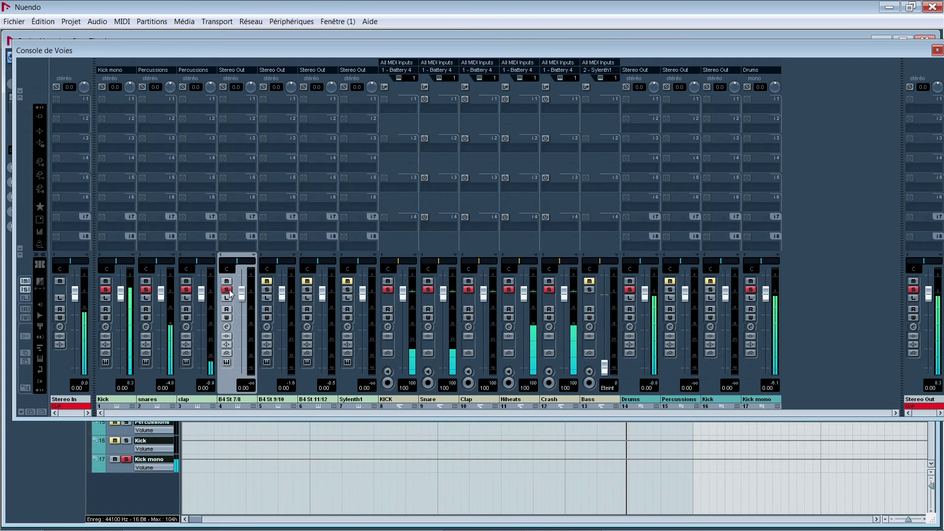
{"action": "left_click", "coordinate": [227, 363]}
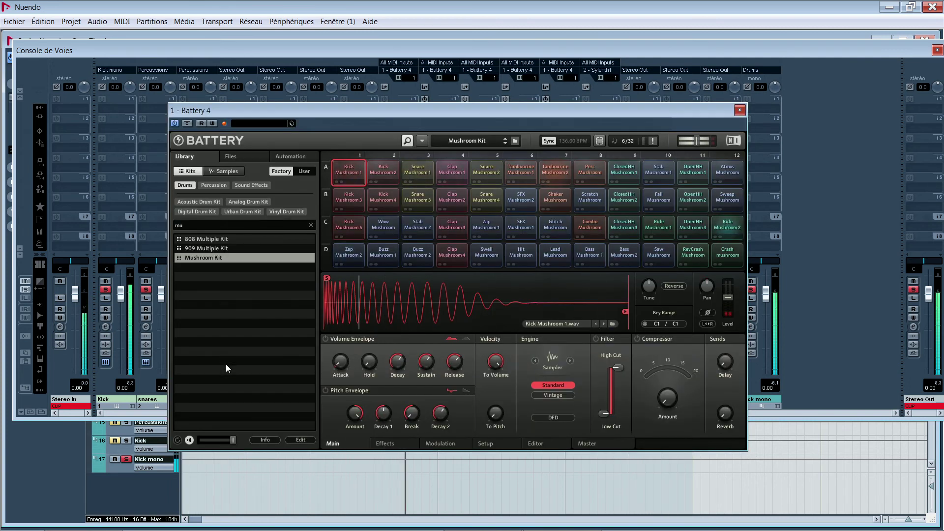
{"action": "left_click", "coordinate": [739, 111]}
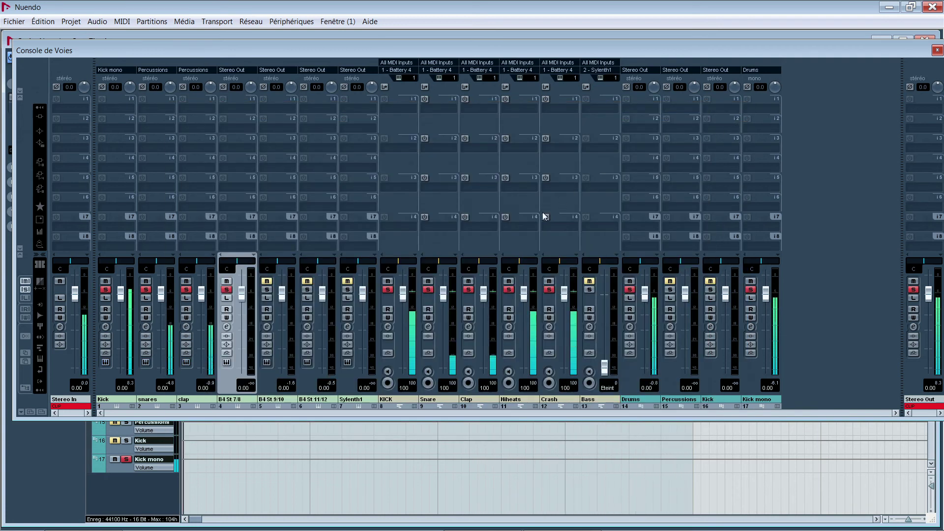
{"action": "left_click", "coordinate": [347, 281]}
{"action": "left_click", "coordinate": [347, 289]}
{"action": "left_click", "coordinate": [307, 280]}
{"action": "left_click", "coordinate": [307, 290]}
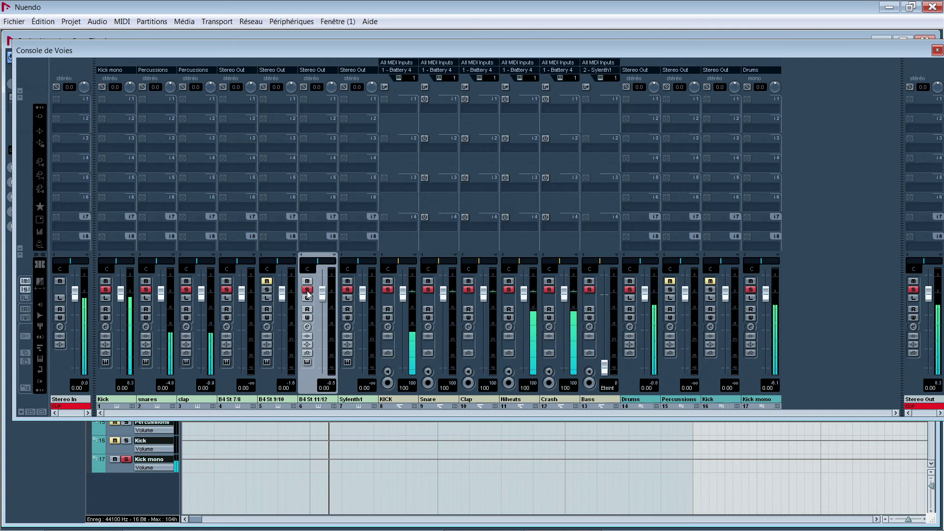
Step: Open the Battery 4 instrument from the B4 St 11/12 channel, audition the Tambourine Mushroom 2 cell and return to the mixer
{"action": "left_click", "coordinate": [307, 362]}
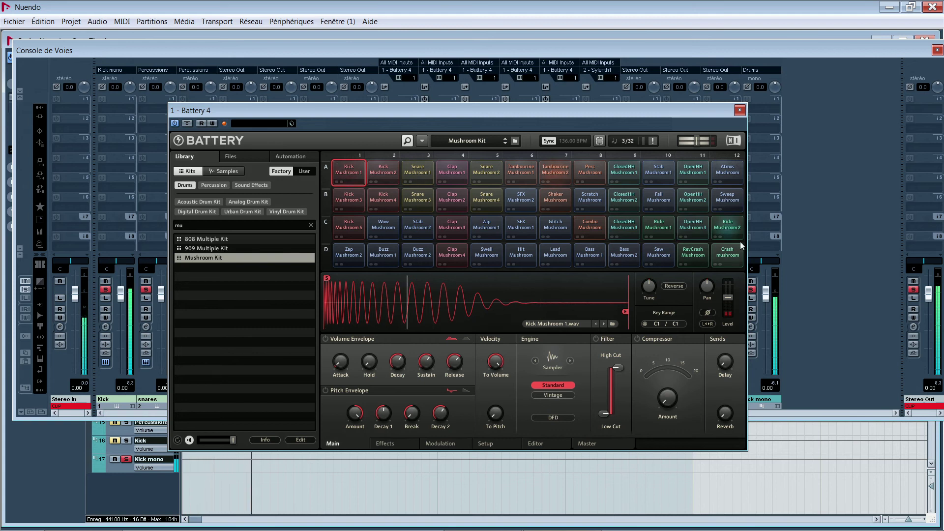
{"action": "left_click", "coordinate": [557, 170]}
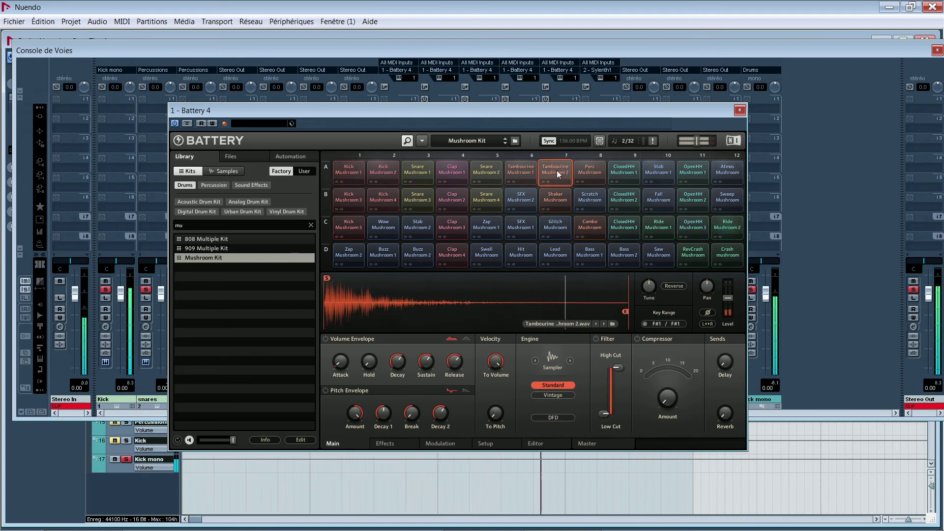
{"action": "left_click_drag", "start_coordinate": [514, 111], "coordinate": [674, 104]}
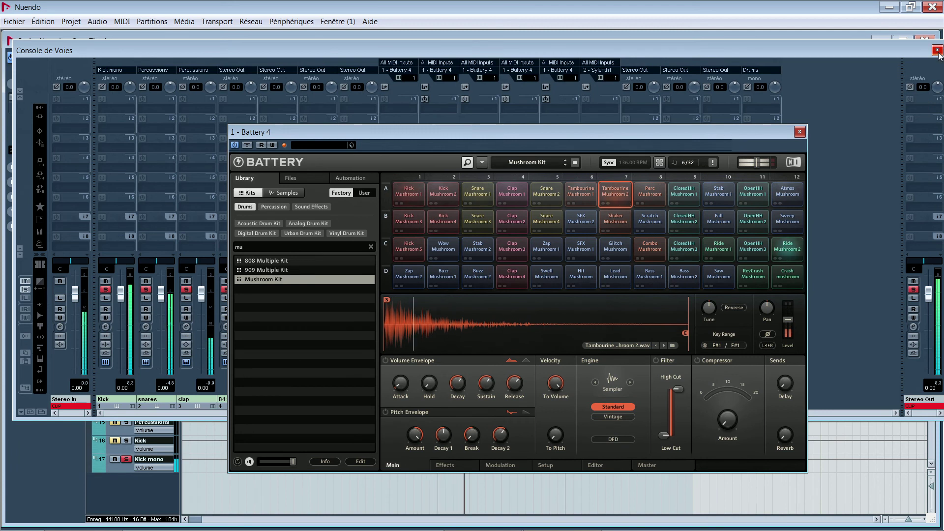
{"action": "left_click", "coordinate": [933, 410]}
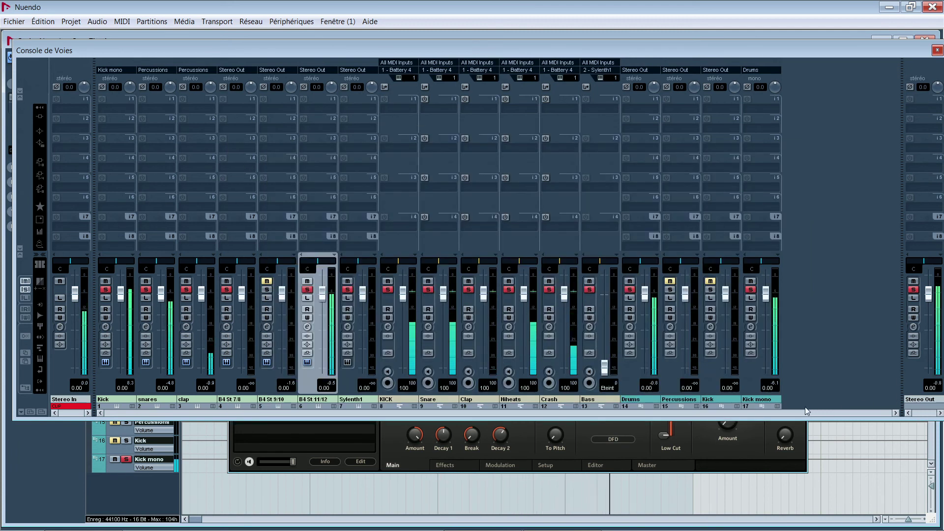
Step: Solo the B4 St 9/10 channel and rename it as hiheats
{"action": "left_click", "coordinate": [267, 290]}
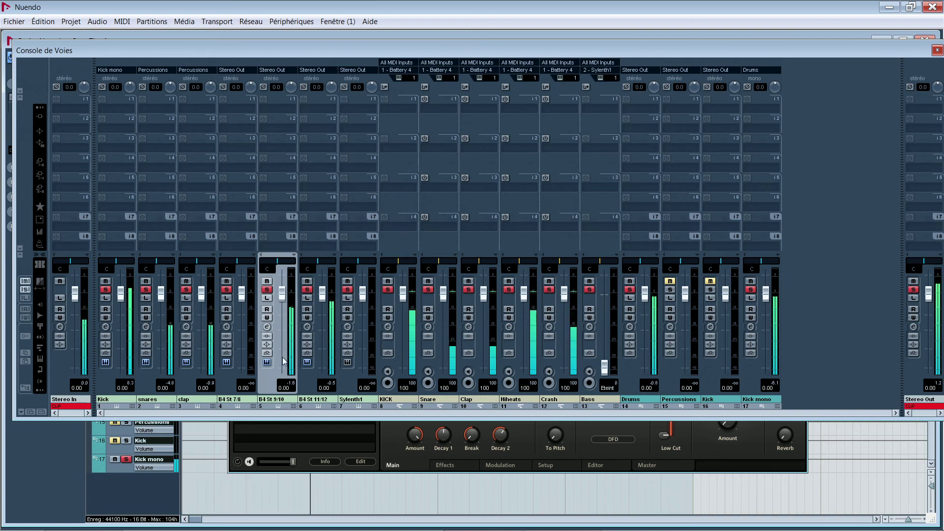
{"action": "double_click", "coordinate": [280, 398]}
{"action": "type", "text": "hi"}
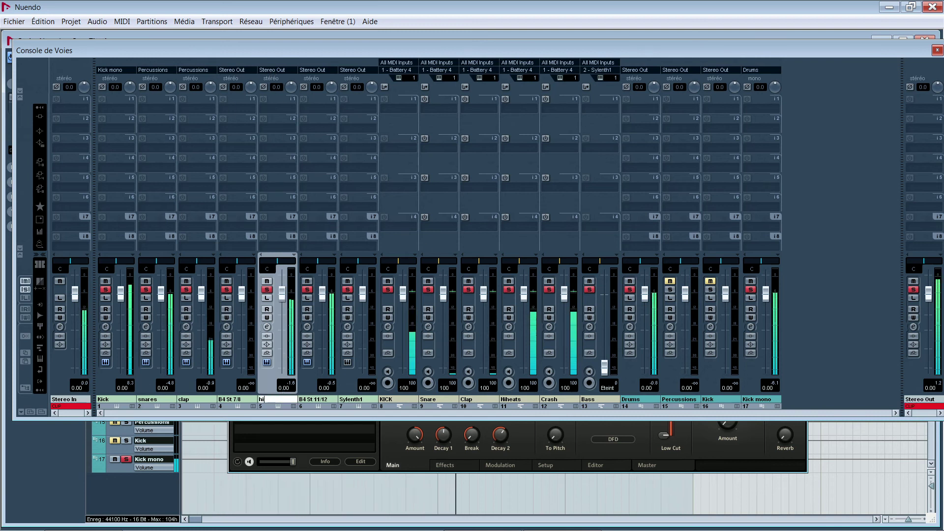
{"action": "type", "text": "heats"}
{"action": "key", "text": "Return"}
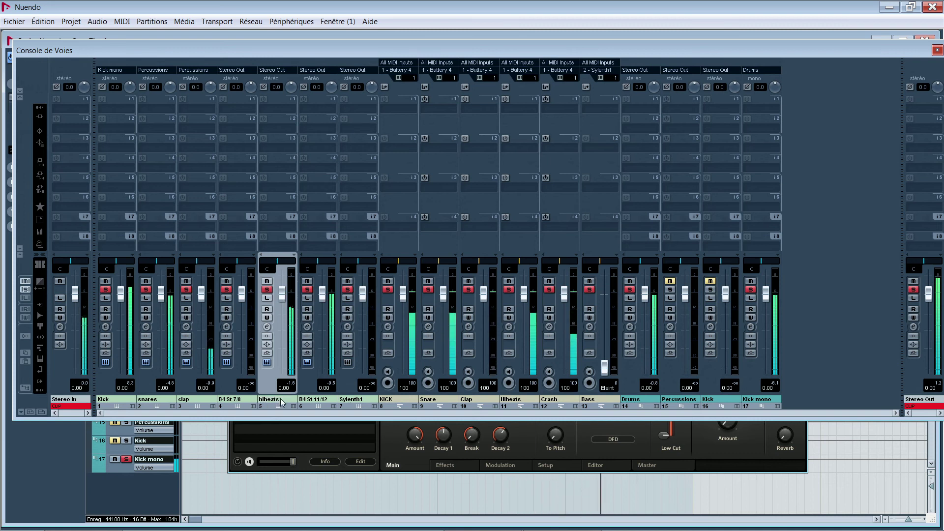
Step: Route the hiheats channel's output to the Drums group and take the channel out of solo
{"action": "left_click", "coordinate": [267, 78]}
{"action": "mouse_move", "coordinate": [315, 135]}
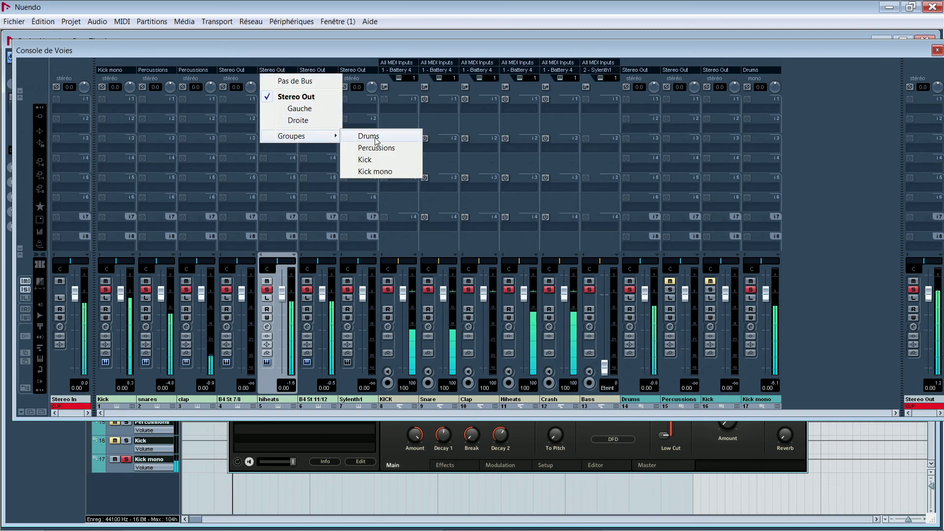
{"action": "left_click", "coordinate": [369, 136]}
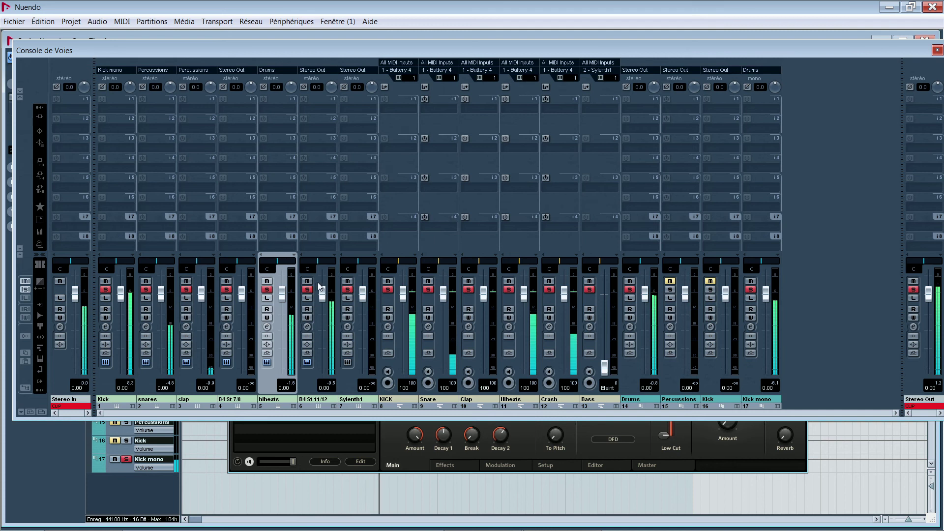
{"action": "left_click", "coordinate": [267, 289]}
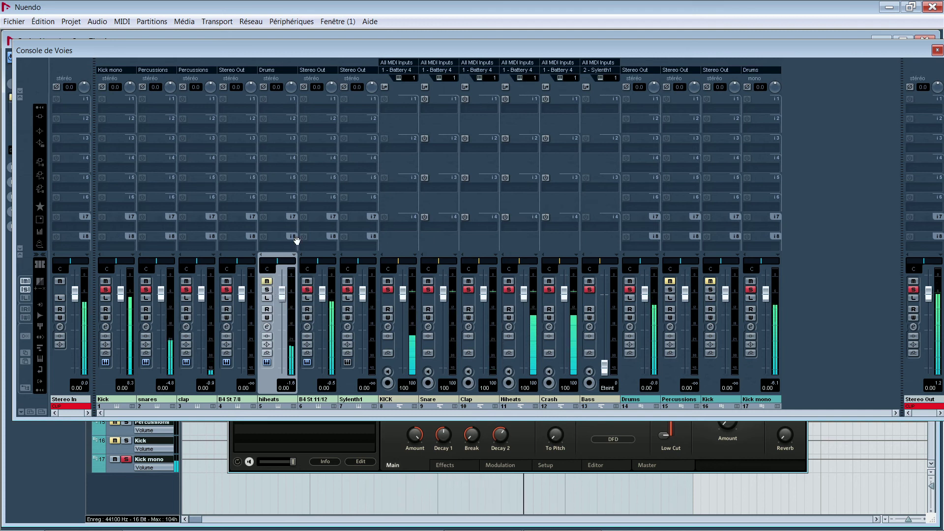
Step: Check which direct output the Tambourine Mushroom 2 cell uses in Battery 4, and close the instrument window
{"action": "left_click", "coordinate": [307, 362]}
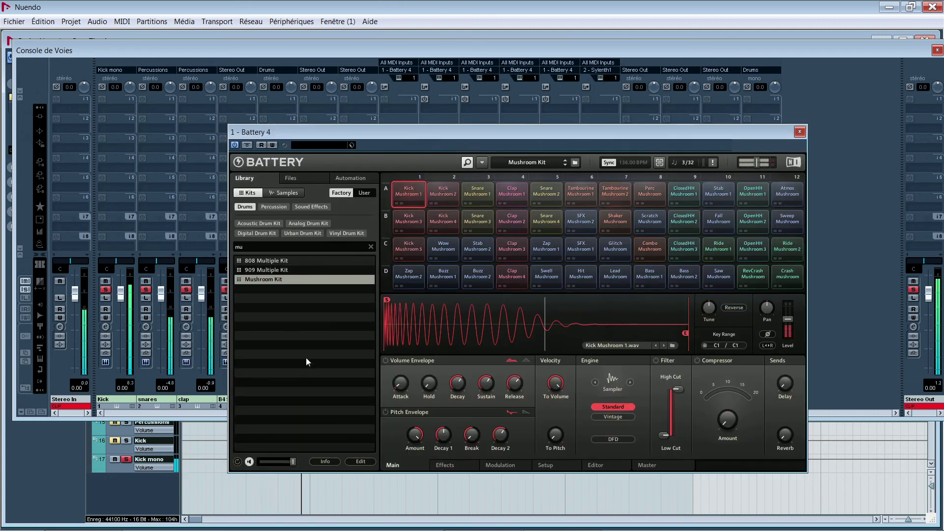
{"action": "left_click", "coordinate": [614, 192]}
{"action": "right_click", "coordinate": [614, 192]}
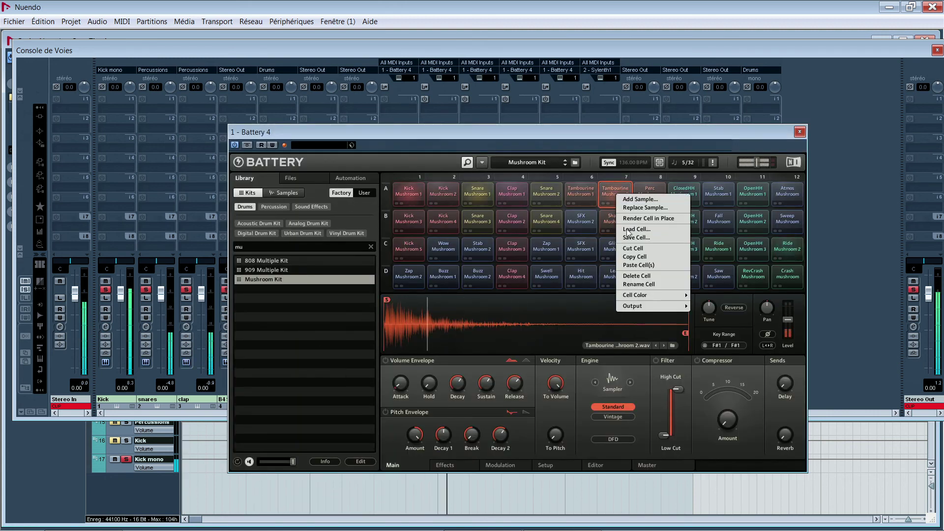
{"action": "mouse_move", "coordinate": [654, 305]}
{"action": "mouse_move", "coordinate": [712, 323]}
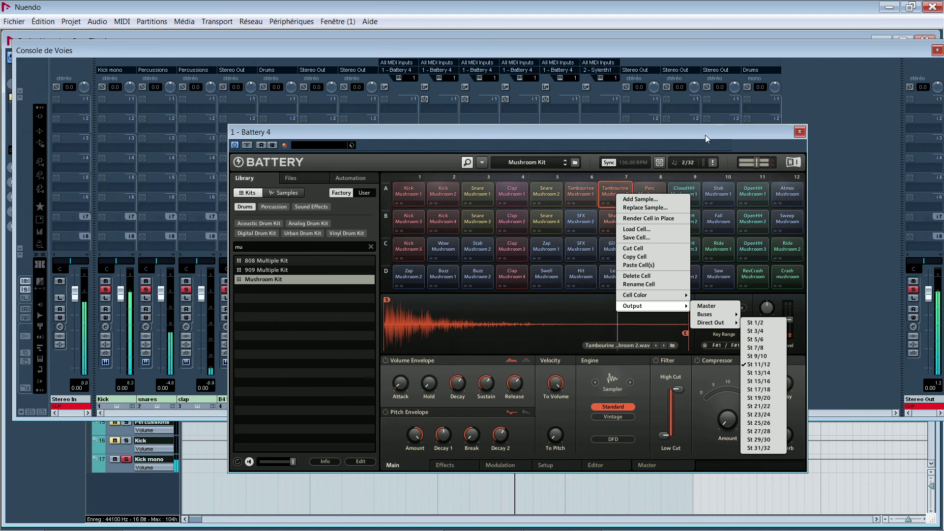
{"action": "left_click", "coordinate": [799, 132]}
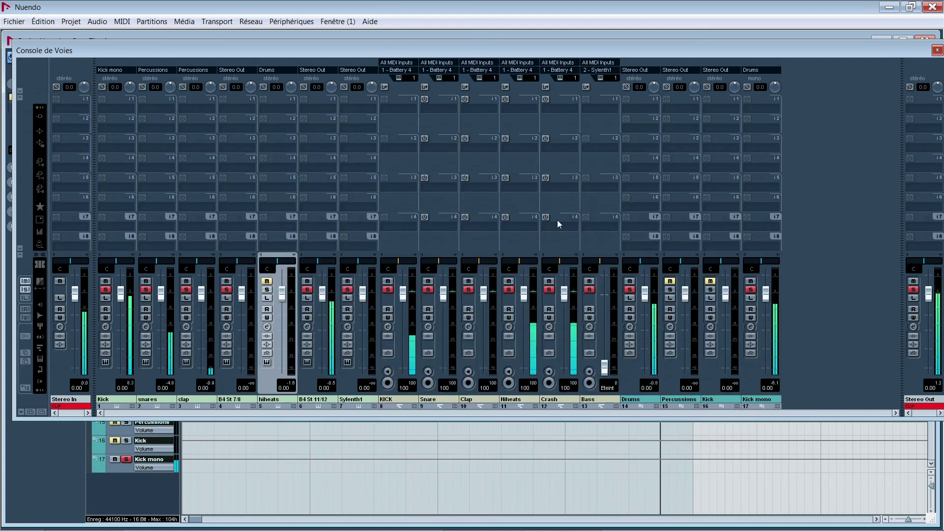
Step: Solo the hiheats channel again and take the B4 St 11/12 channel out of solo
{"action": "left_click", "coordinate": [267, 281]}
{"action": "left_click", "coordinate": [267, 289]}
{"action": "left_click", "coordinate": [307, 280]}
{"action": "left_click", "coordinate": [307, 289]}
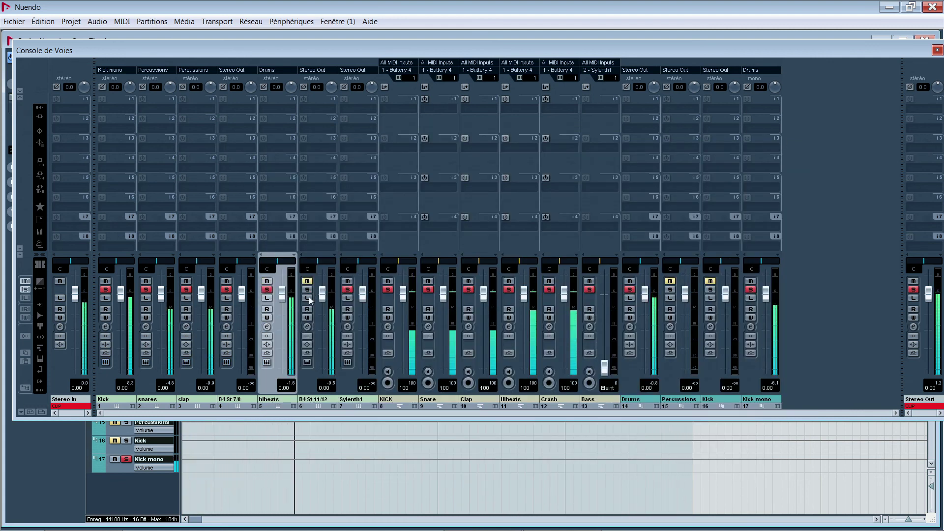
Step: Open Battery 4 from the hiheats channel, audition the OpenHH Mushroom 1, 2 and 3 cells, and move its window off the channel strips
{"action": "left_click", "coordinate": [266, 363]}
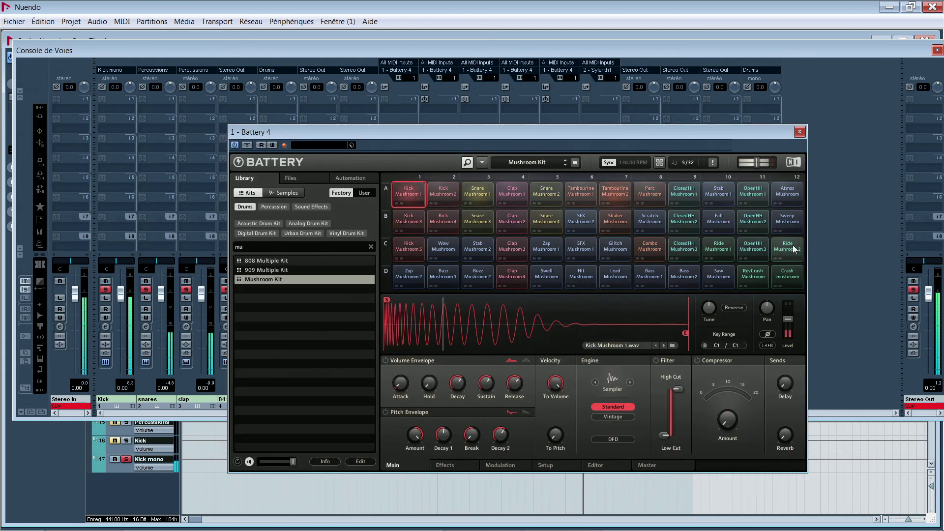
{"action": "left_click", "coordinate": [754, 195]}
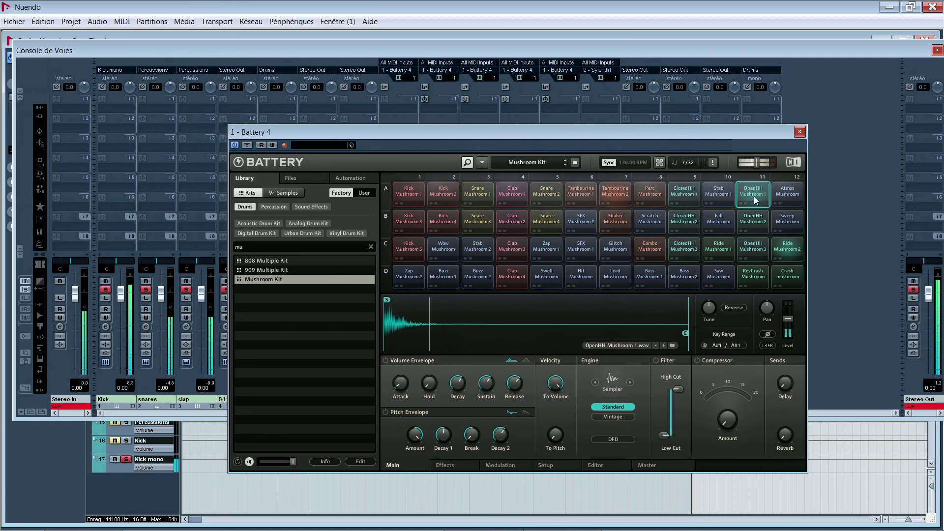
{"action": "left_click", "coordinate": [755, 225]}
{"action": "left_click", "coordinate": [753, 246]}
{"action": "left_click_drag", "start_coordinate": [635, 132], "coordinate": [722, 126]}
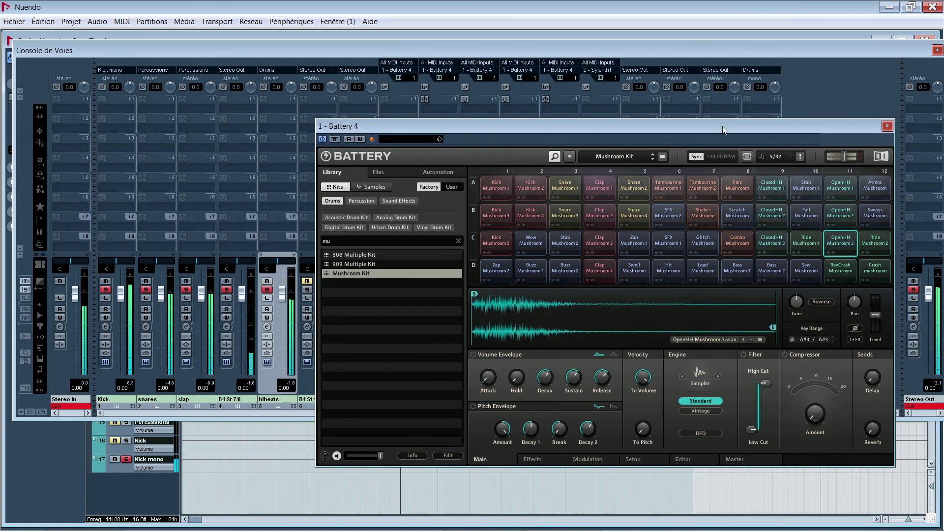
Step: Route the outputs of the B4 St 7/8 and hiheats channels to the Percussions group
{"action": "left_click", "coordinate": [242, 69]}
{"action": "mouse_move", "coordinate": [288, 136]}
{"action": "left_click", "coordinate": [329, 148]}
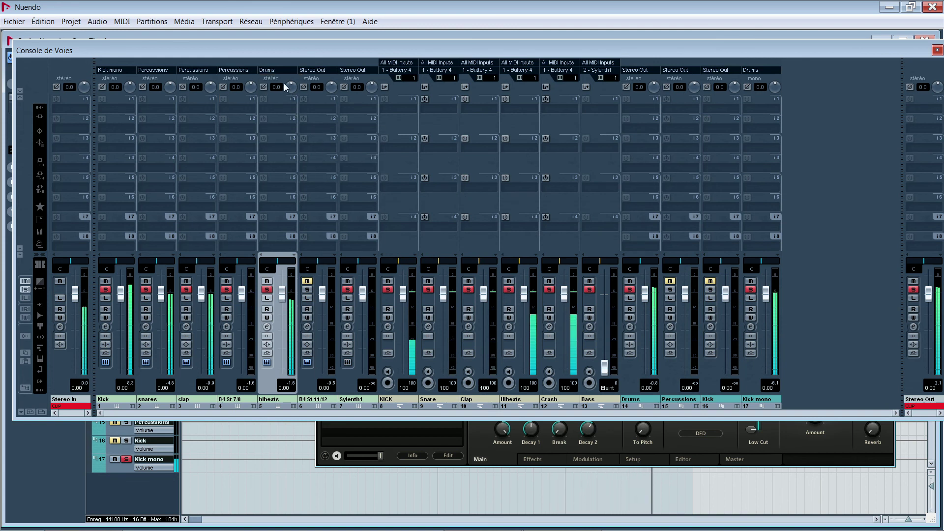
{"action": "left_click", "coordinate": [284, 71]}
{"action": "mouse_move", "coordinate": [285, 133]}
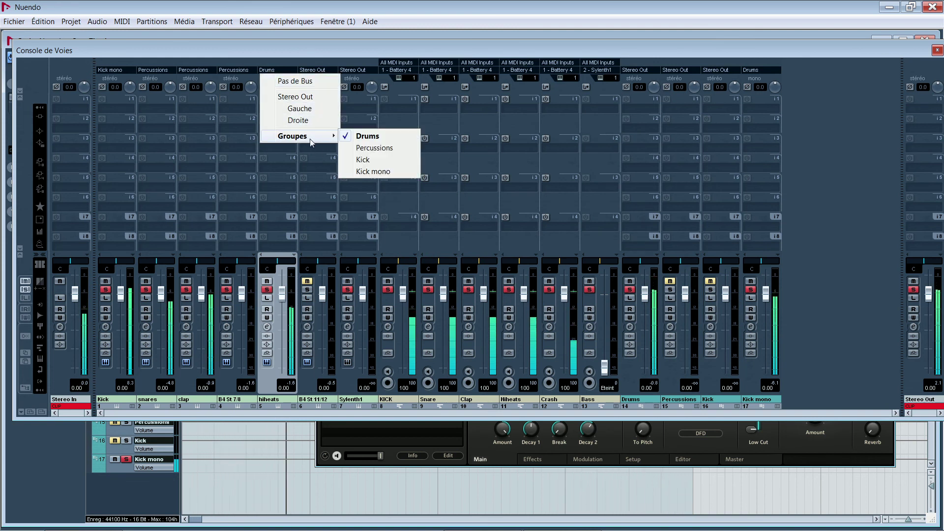
{"action": "left_click", "coordinate": [373, 146]}
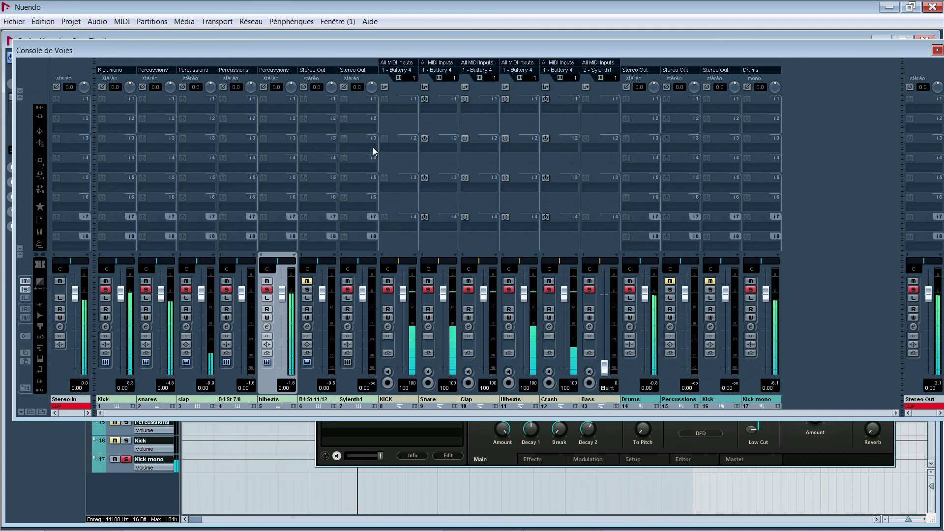
Step: Rename the Percussions group channel as High
{"action": "double_click", "coordinate": [679, 400]}
{"action": "type", "text": "H"}
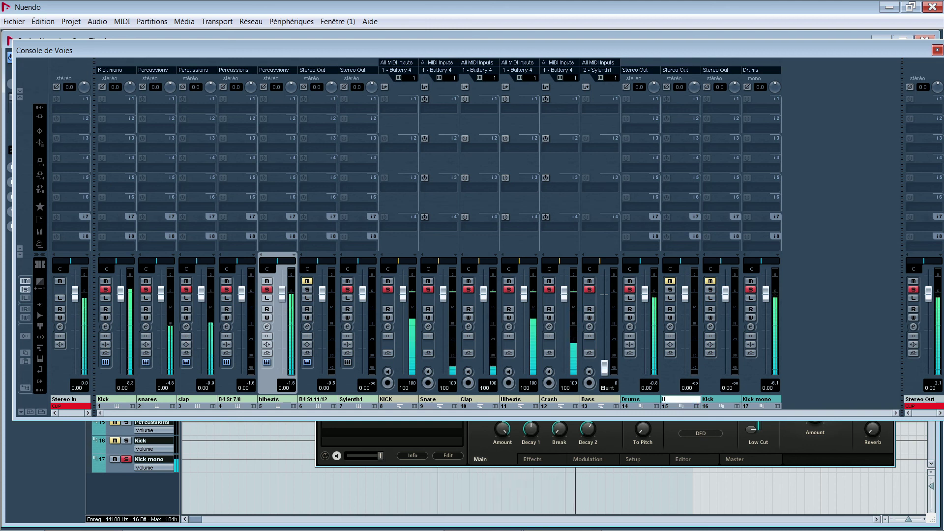
{"action": "type", "text": "iheat"}
{"action": "key", "text": "BackSpace"}
{"action": "key", "text": "BackSpace"}
{"action": "key", "text": "BackSpace"}
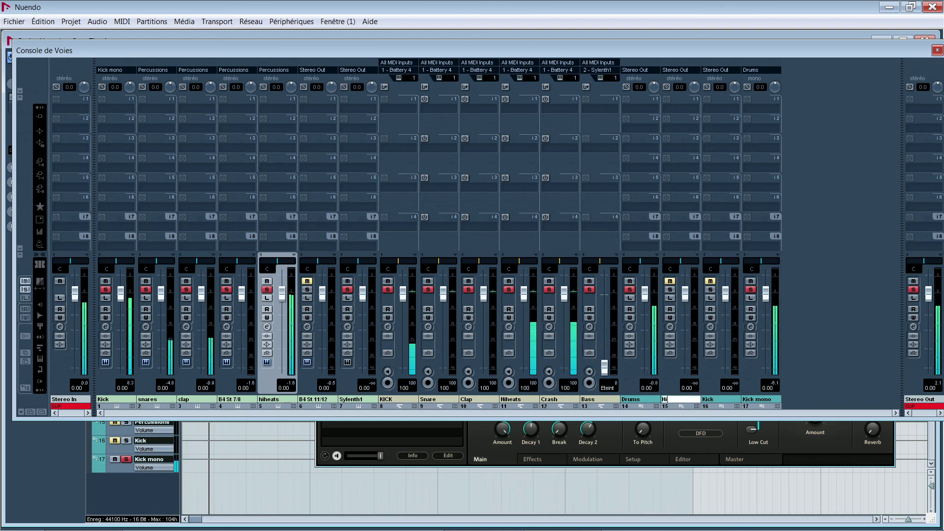
{"action": "type", "text": "gh"}
{"action": "key", "text": "Return"}
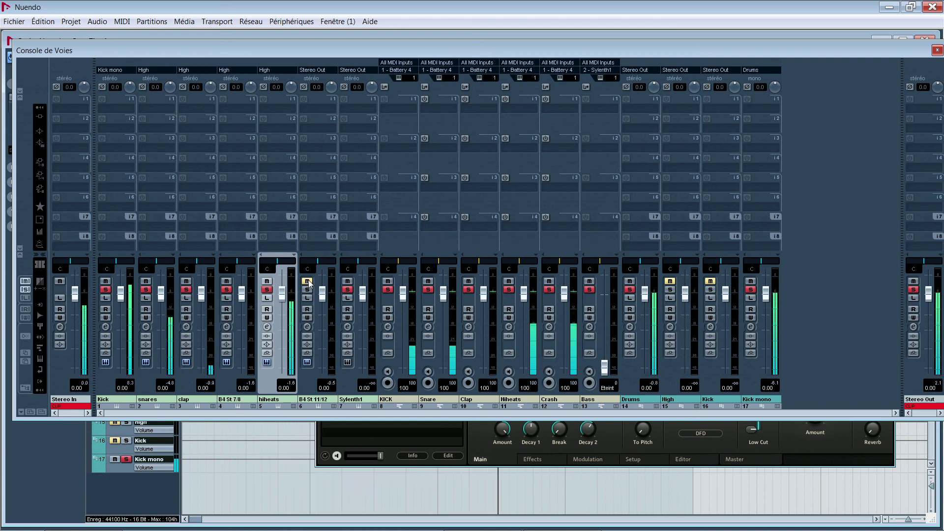
Step: Solo the High and Kick group channels, and route the Kick mono channel's output to the Kick group
{"action": "left_click", "coordinate": [673, 290]}
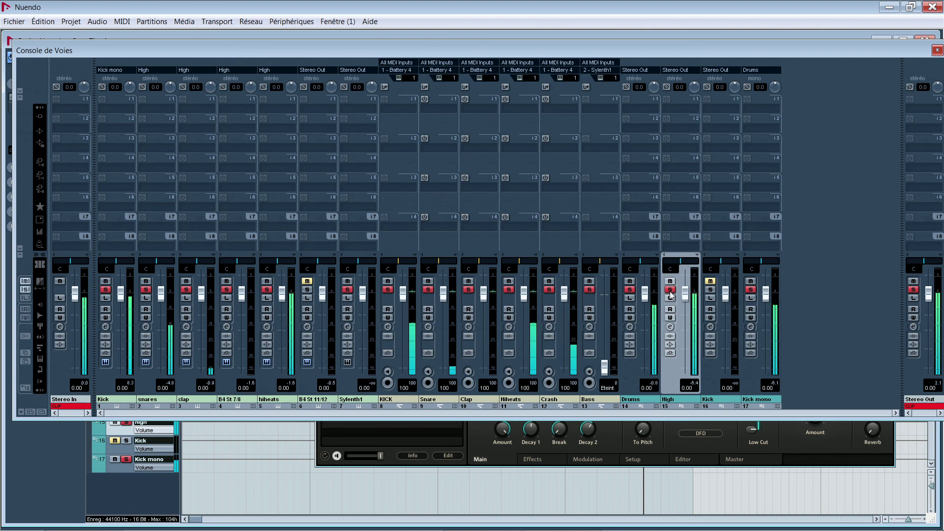
{"action": "left_click", "coordinate": [709, 291]}
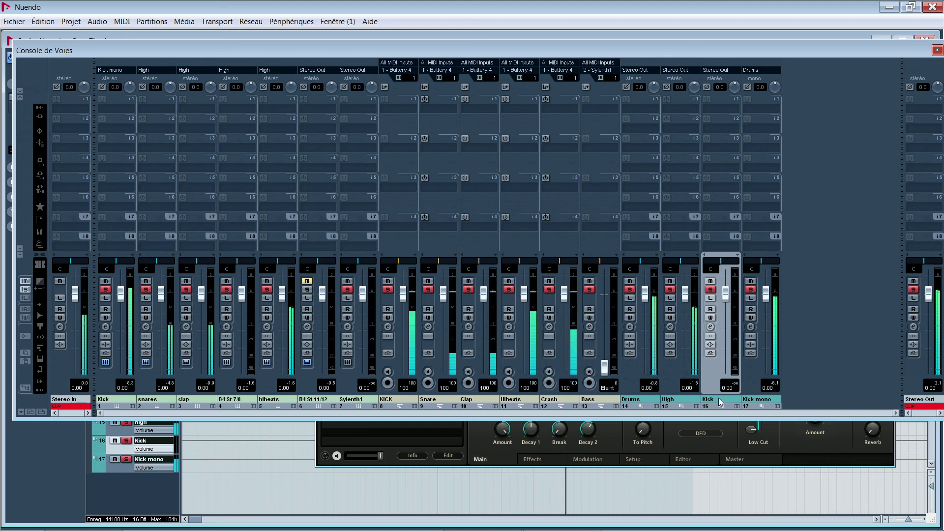
{"action": "left_click", "coordinate": [759, 73]}
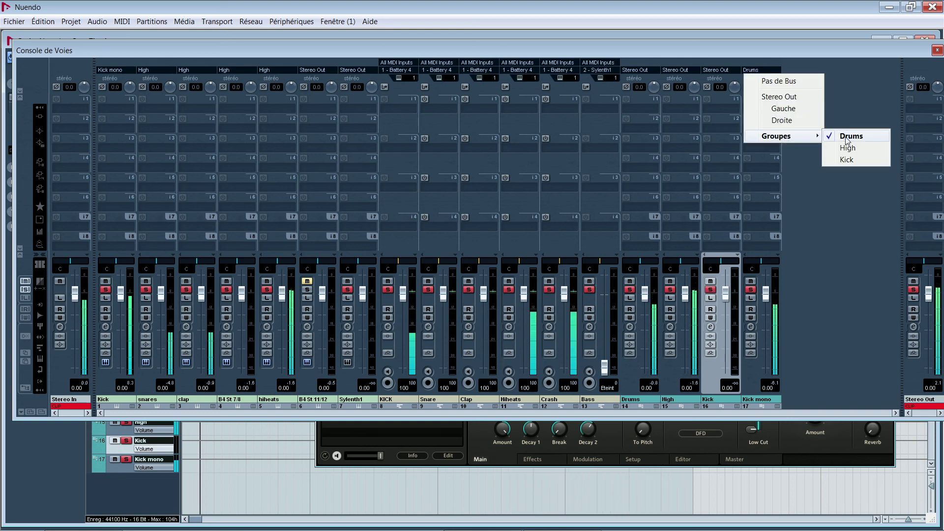
{"action": "left_click", "coordinate": [858, 159]}
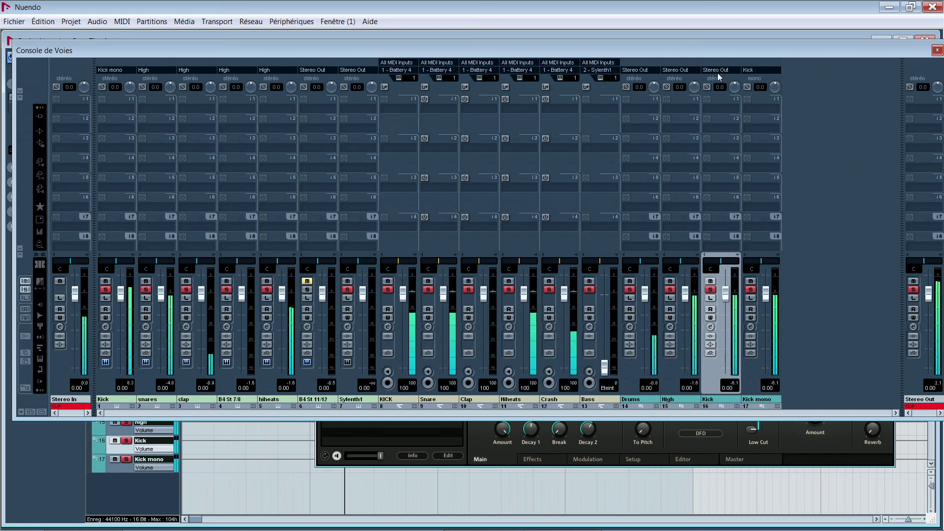
Step: Route the outputs of the Kick and High group channels to the Drums group
{"action": "left_click", "coordinate": [718, 73]}
{"action": "mouse_move", "coordinate": [738, 138]}
{"action": "left_click", "coordinate": [805, 137]}
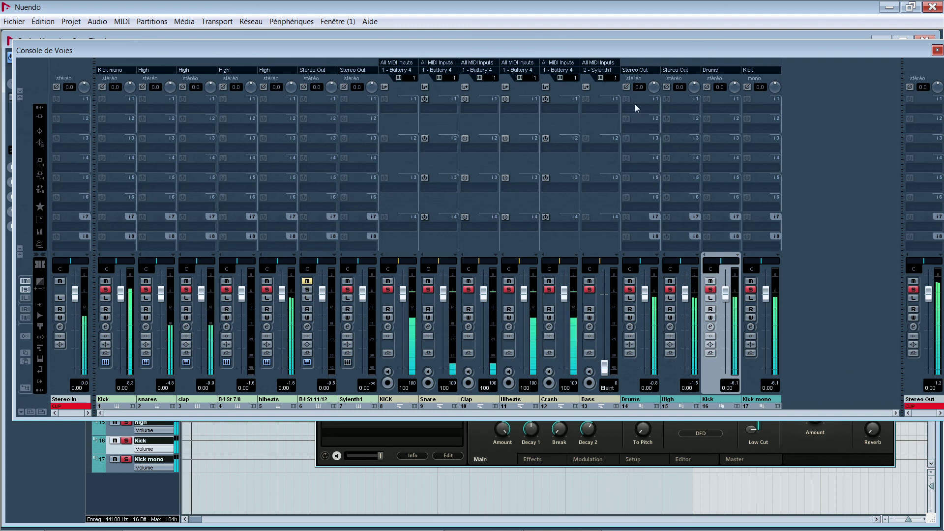
{"action": "left_click", "coordinate": [678, 69]}
{"action": "mouse_move", "coordinate": [723, 136]}
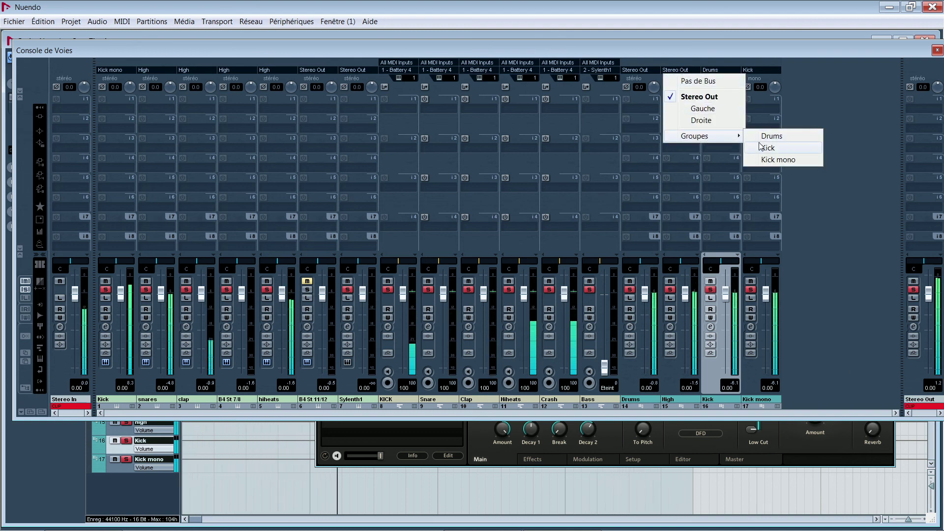
{"action": "left_click", "coordinate": [770, 136]}
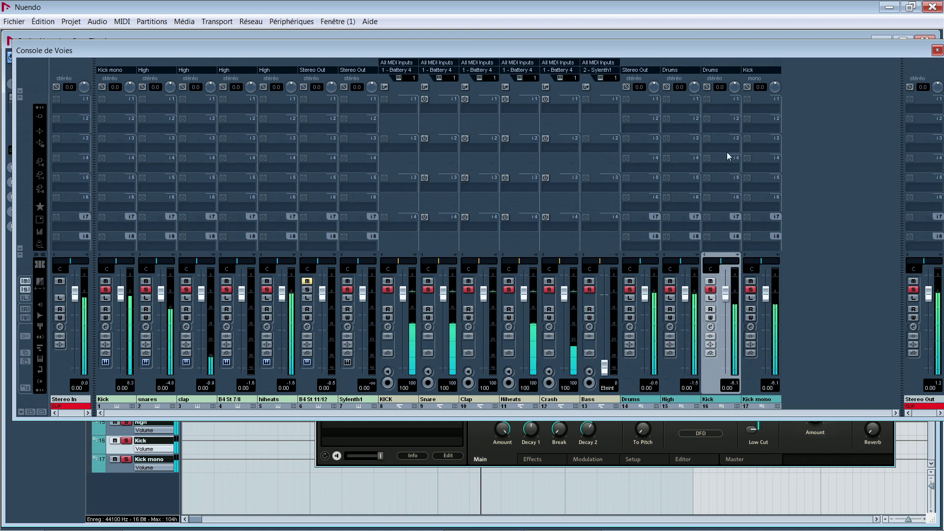
Step: Clear all solos and mutes in the mixer and solo the B4 St 11/12 channel
{"action": "left_click", "coordinate": [28, 290]}
{"action": "left_click", "coordinate": [26, 281]}
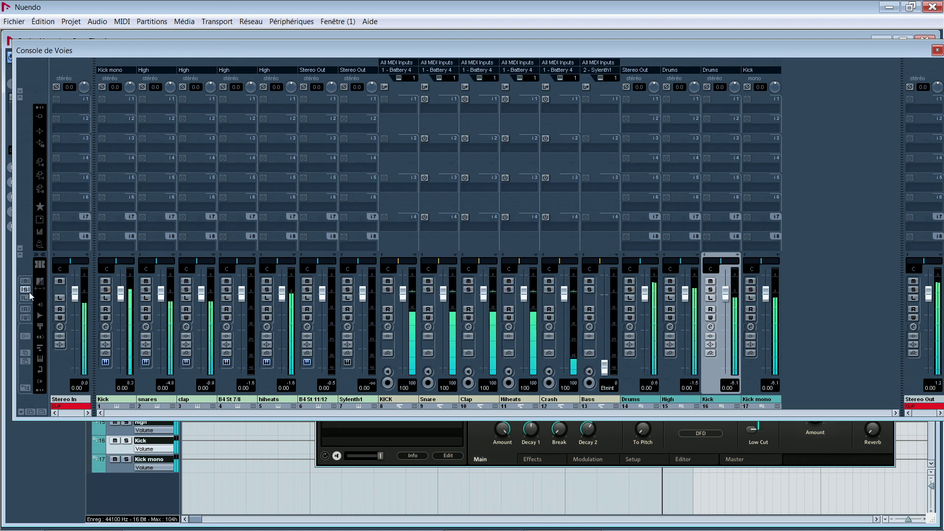
{"action": "left_click", "coordinate": [308, 290]}
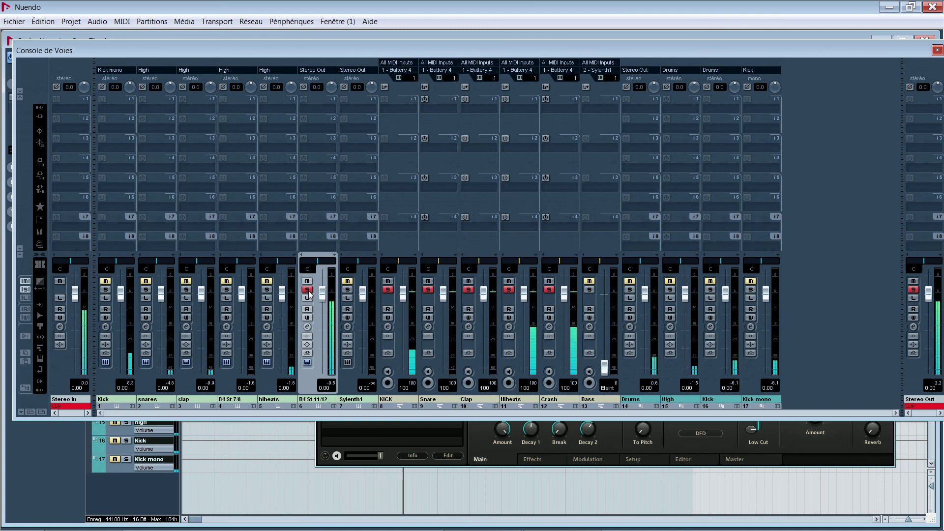
Step: Route the B4 St 11/12 channel's output to the High group and take the channel out of solo
{"action": "left_click", "coordinate": [326, 68]}
{"action": "mouse_move", "coordinate": [352, 137]}
{"action": "left_click", "coordinate": [406, 148]}
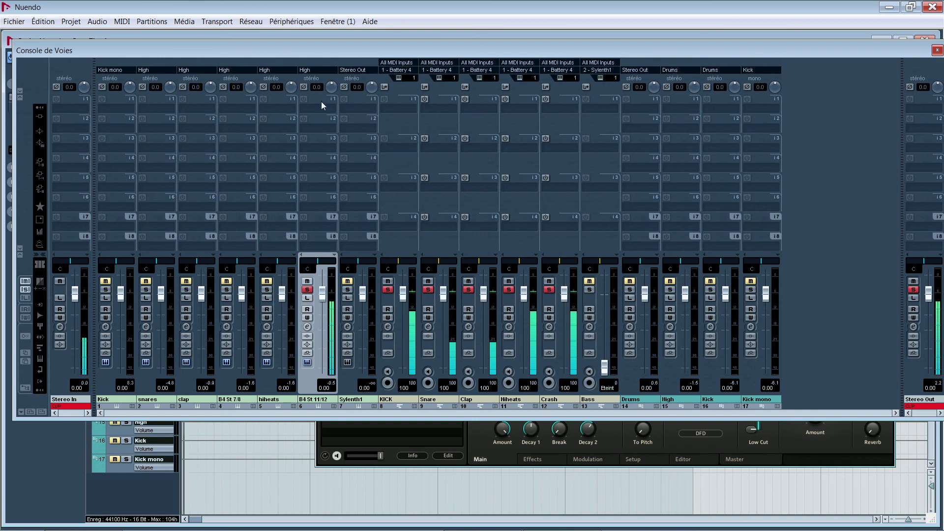
{"action": "left_click", "coordinate": [308, 290]}
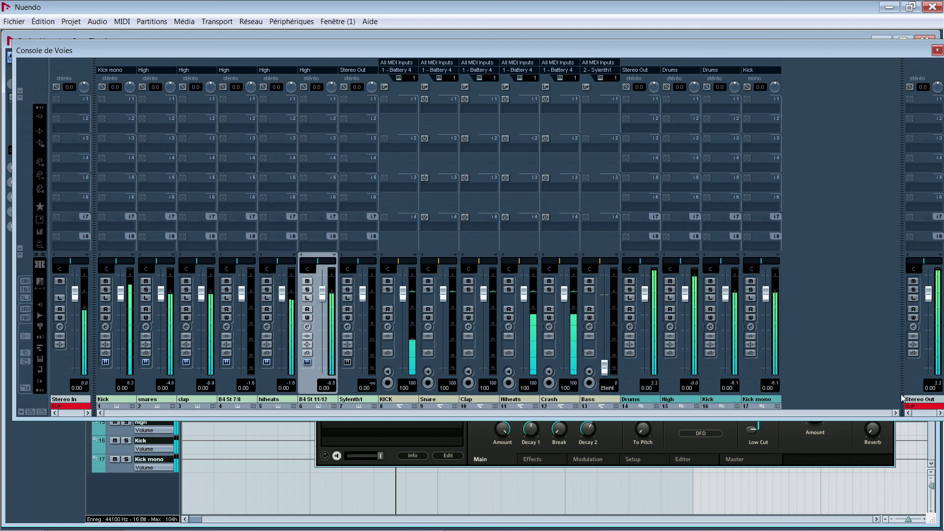
Step: Close the mixer and the Battery 4 window, and stop playback of the project
{"action": "left_click", "coordinate": [937, 50]}
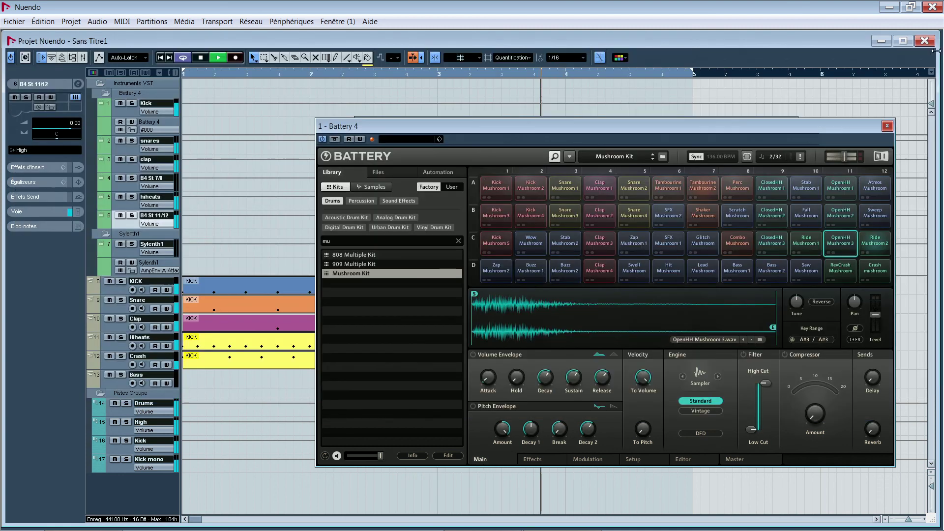
{"action": "left_click", "coordinate": [887, 127]}
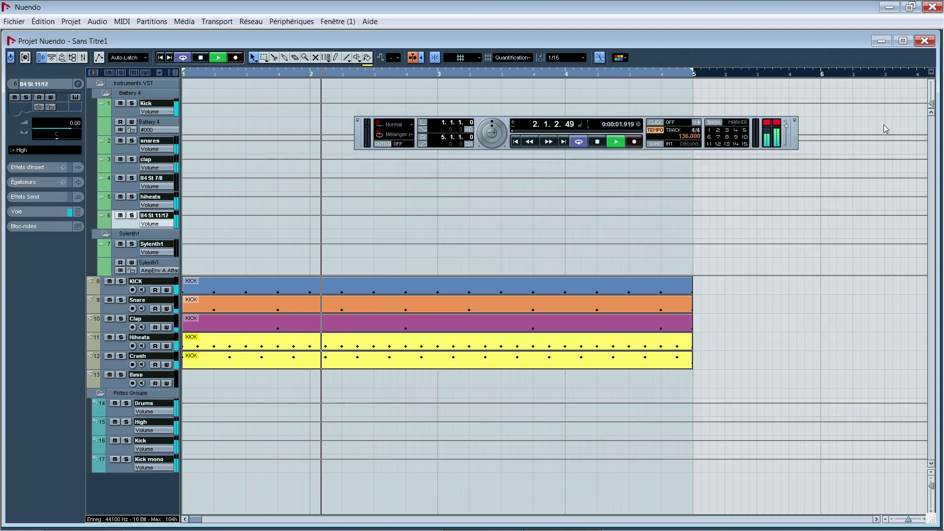
{"action": "left_click", "coordinate": [597, 142]}
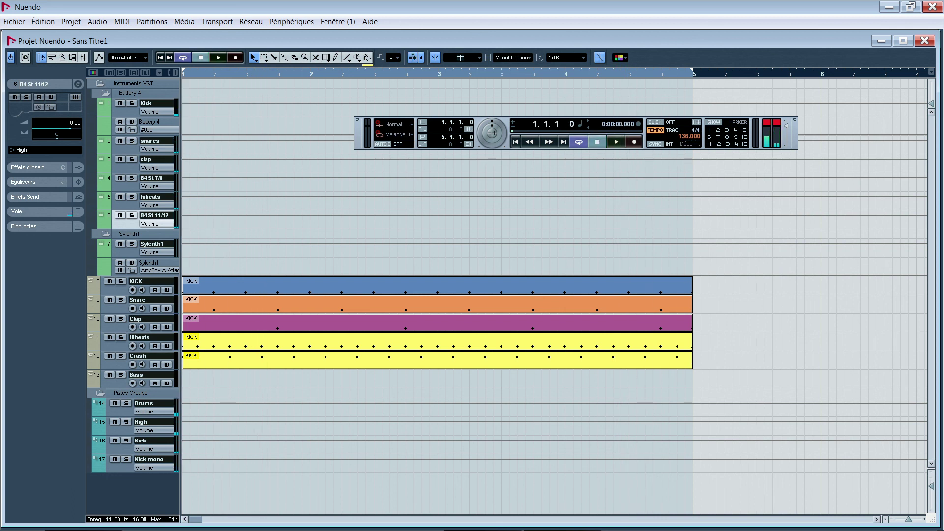